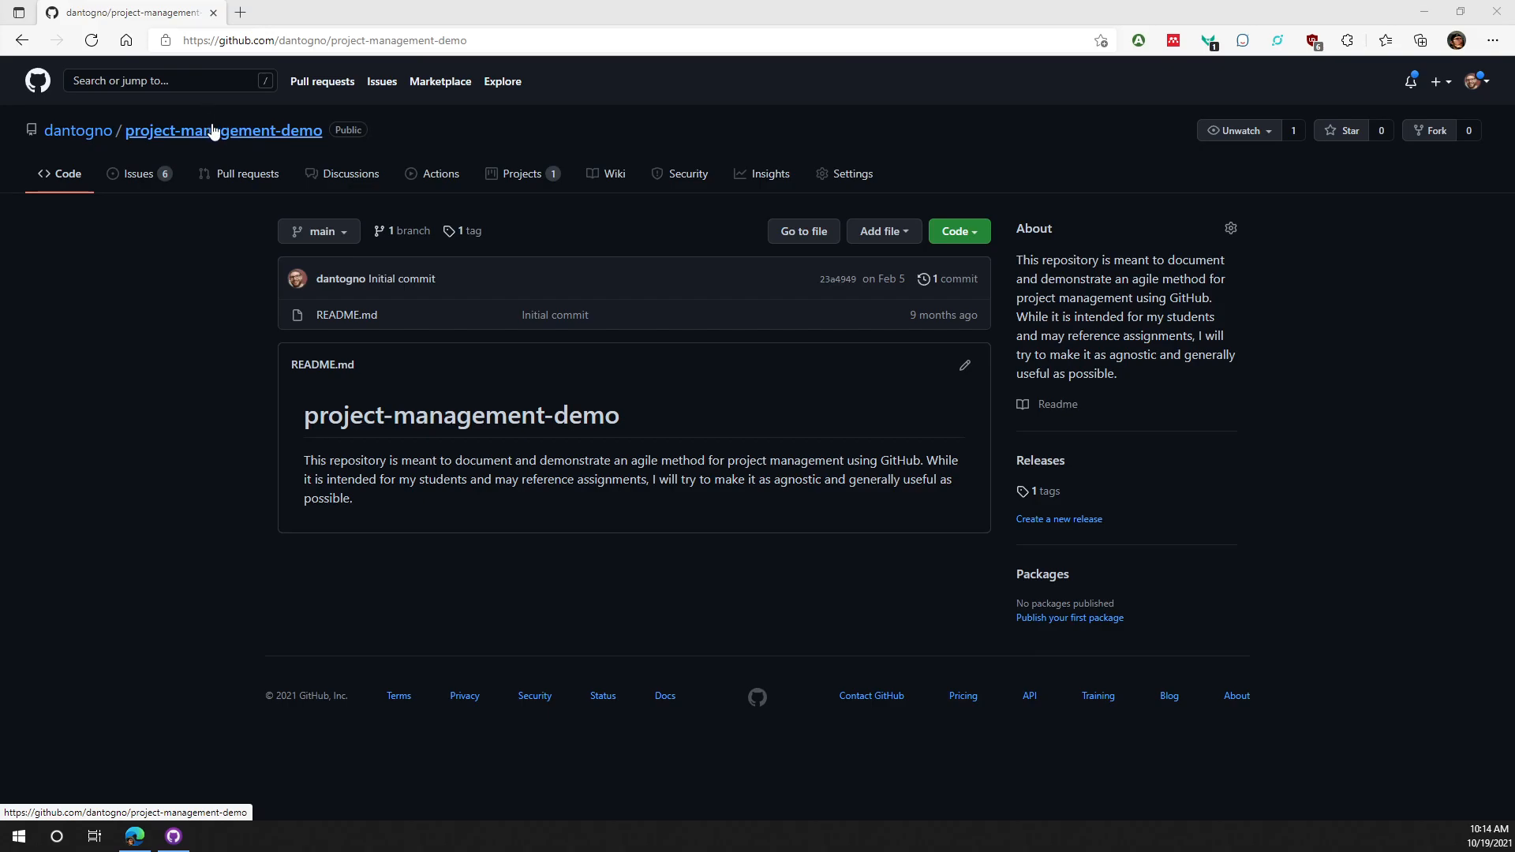
Show the project-management-demo repository's clone options and open desktop.github.com in a new browser tab.
{"action": "left_click", "coordinate": [980, 238]}
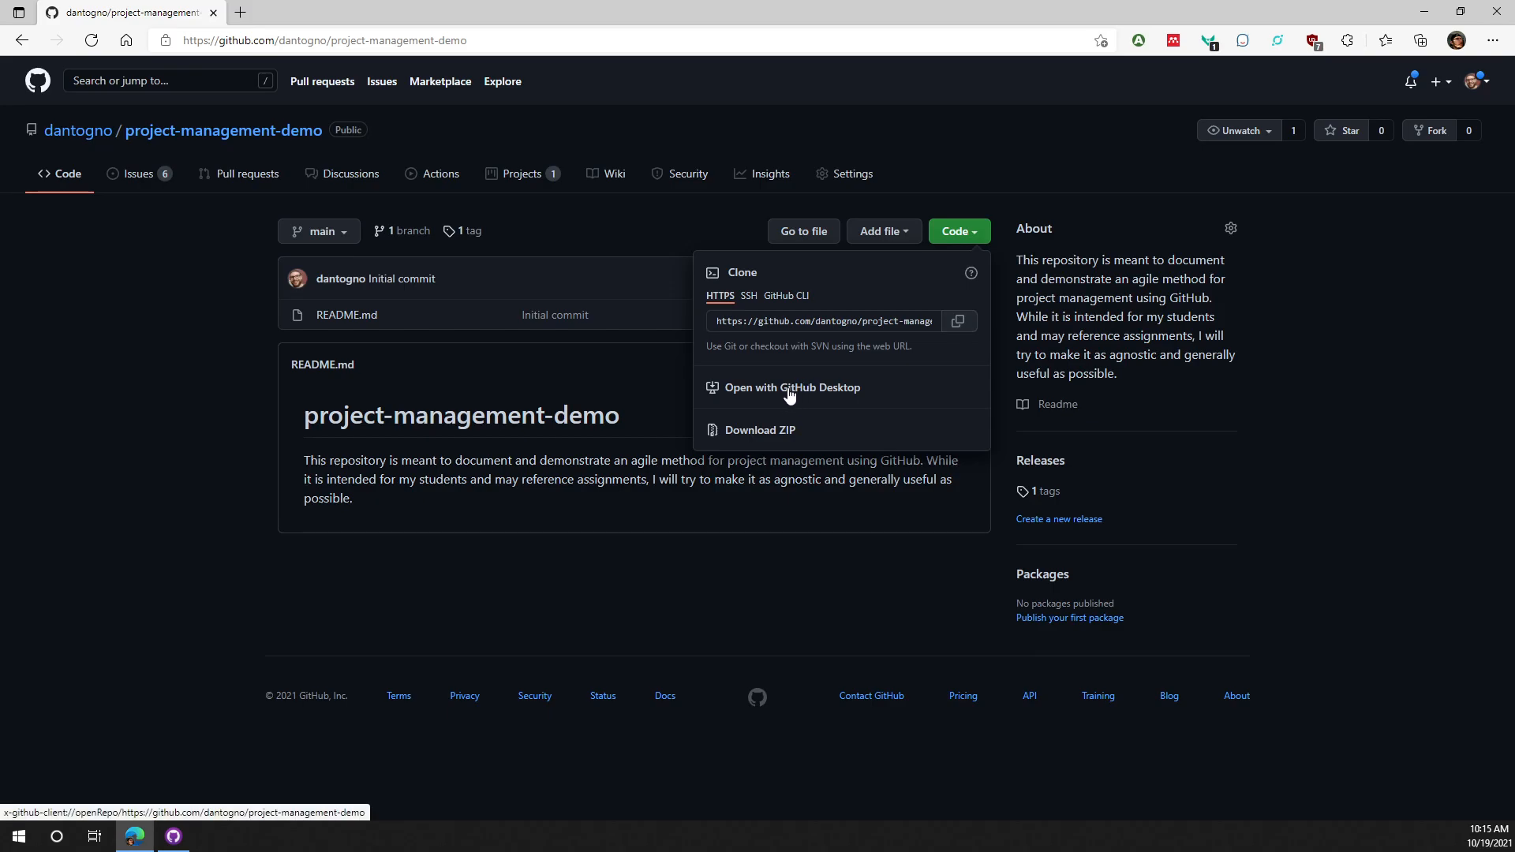
{"action": "left_click", "coordinate": [240, 12]}
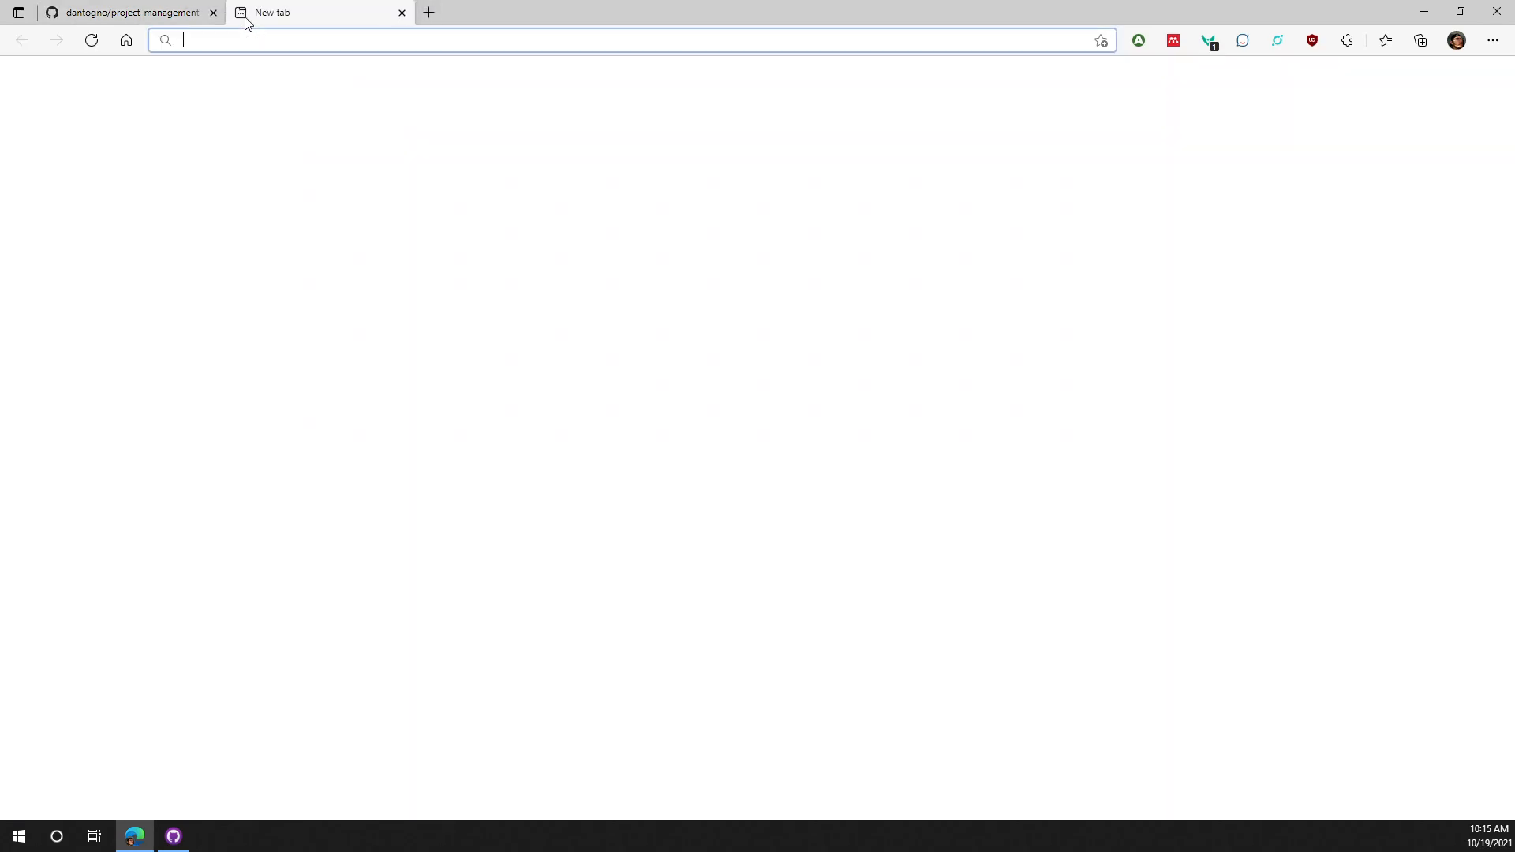
{"action": "type", "text": "deskto"}
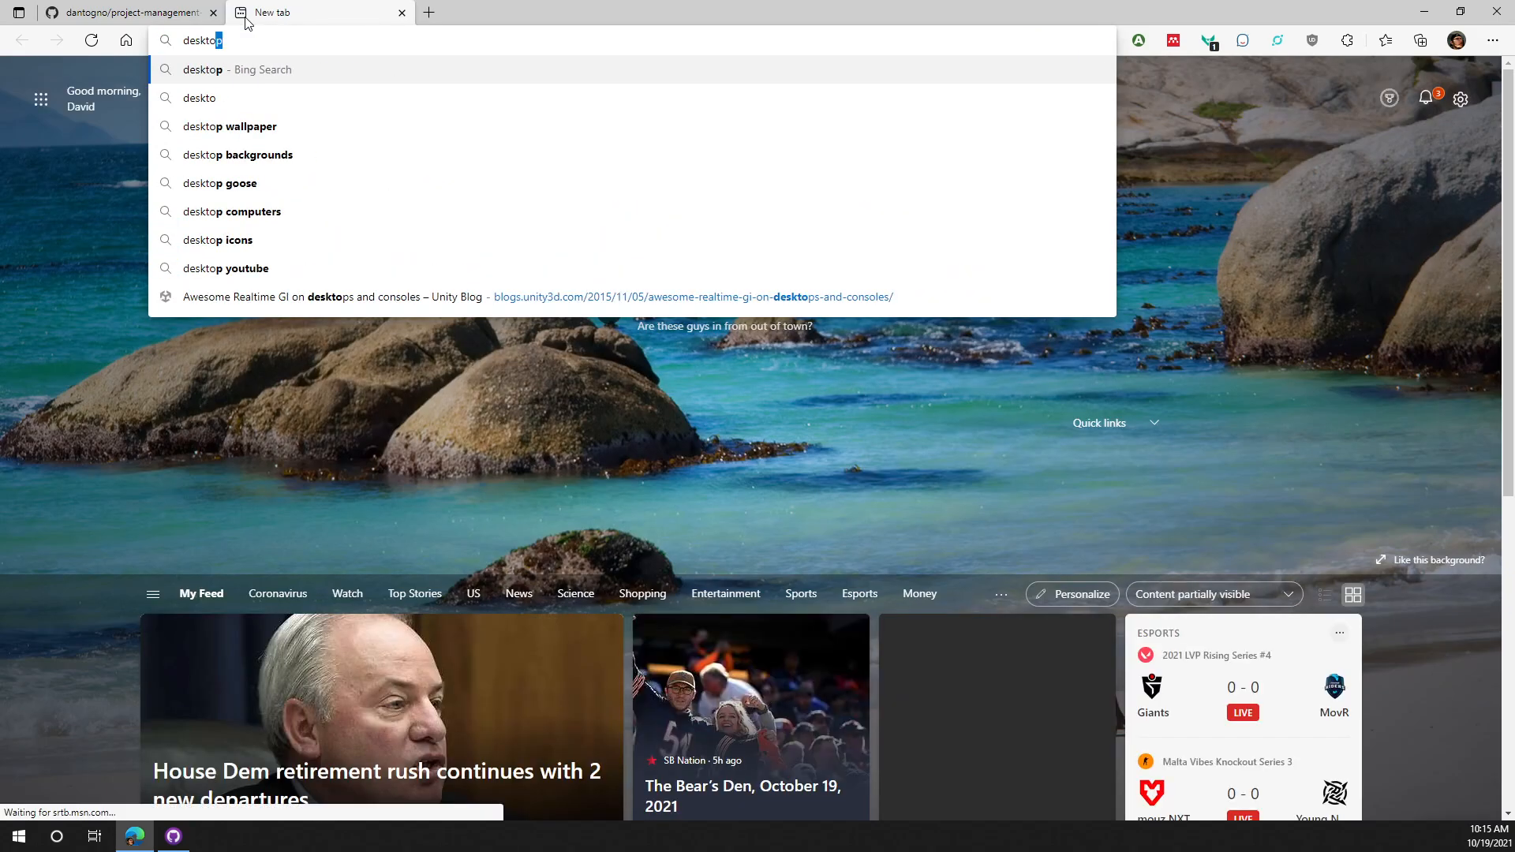
{"action": "type", "text": "p."}
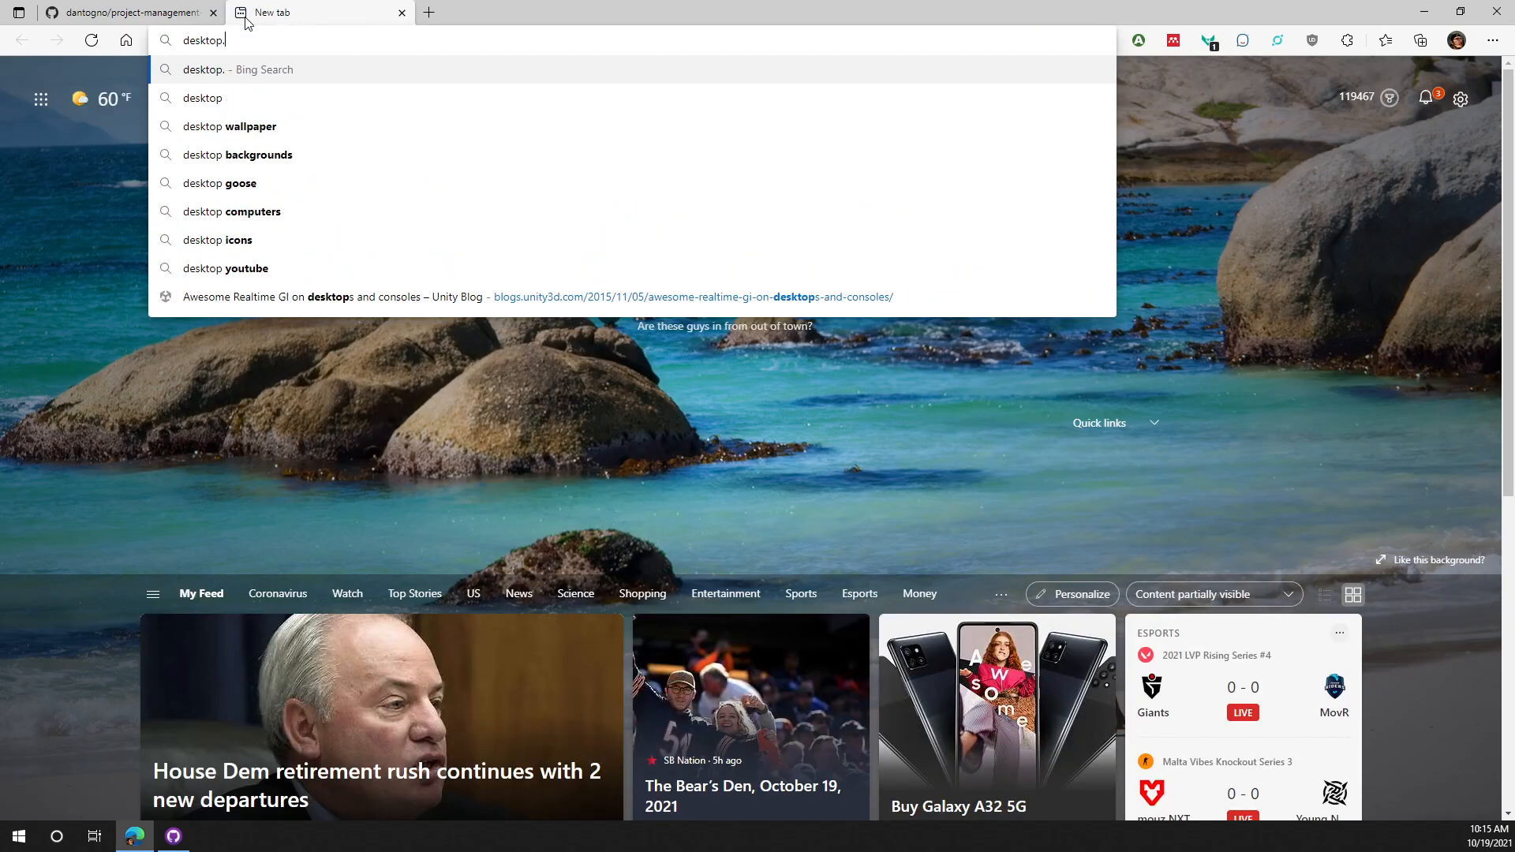
{"action": "type", "text": "github"}
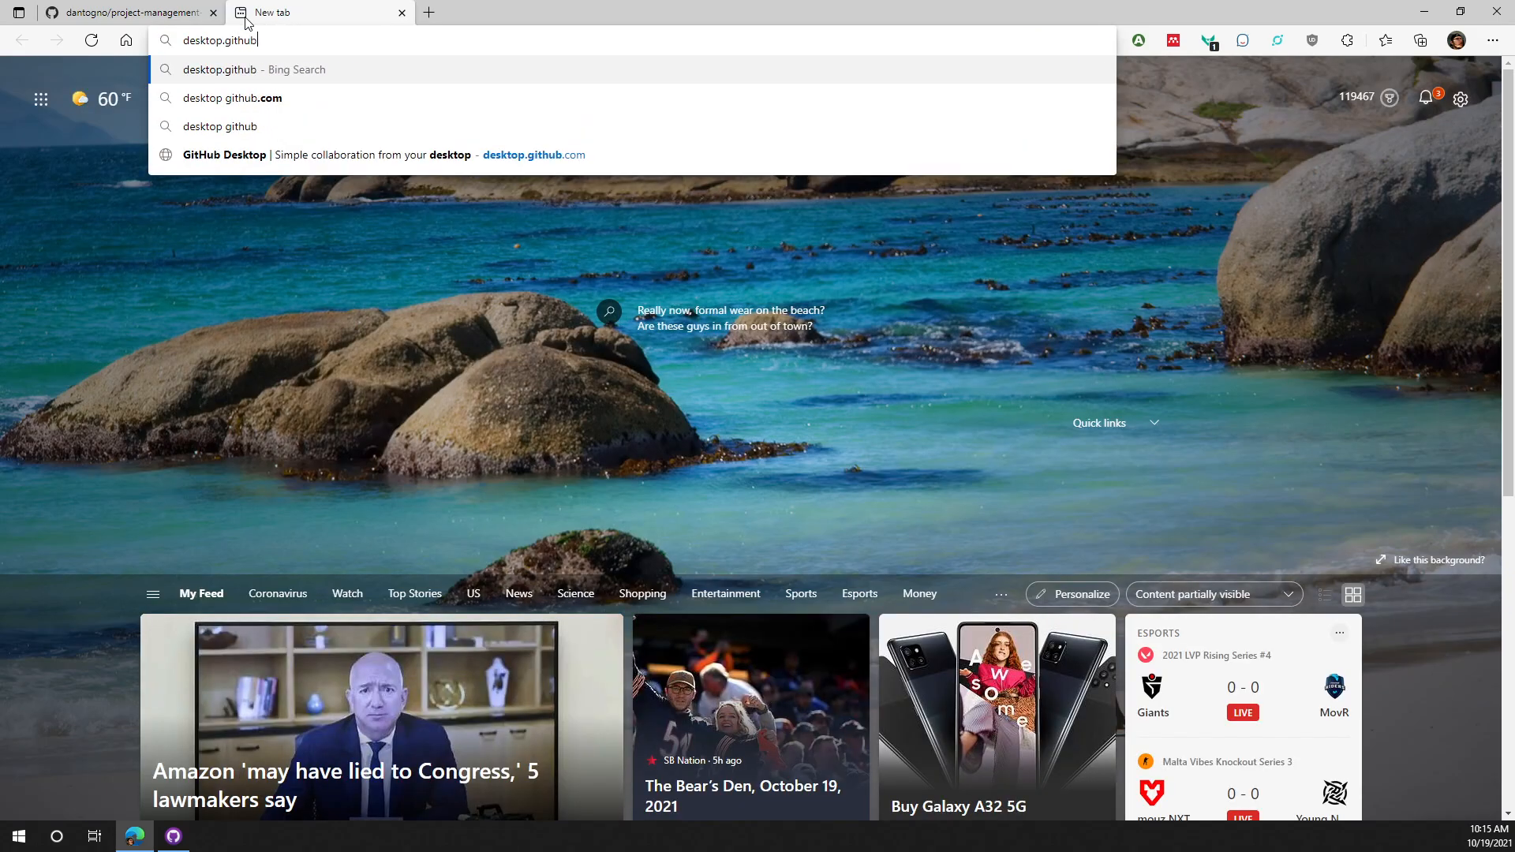
{"action": "type", "text": "."}
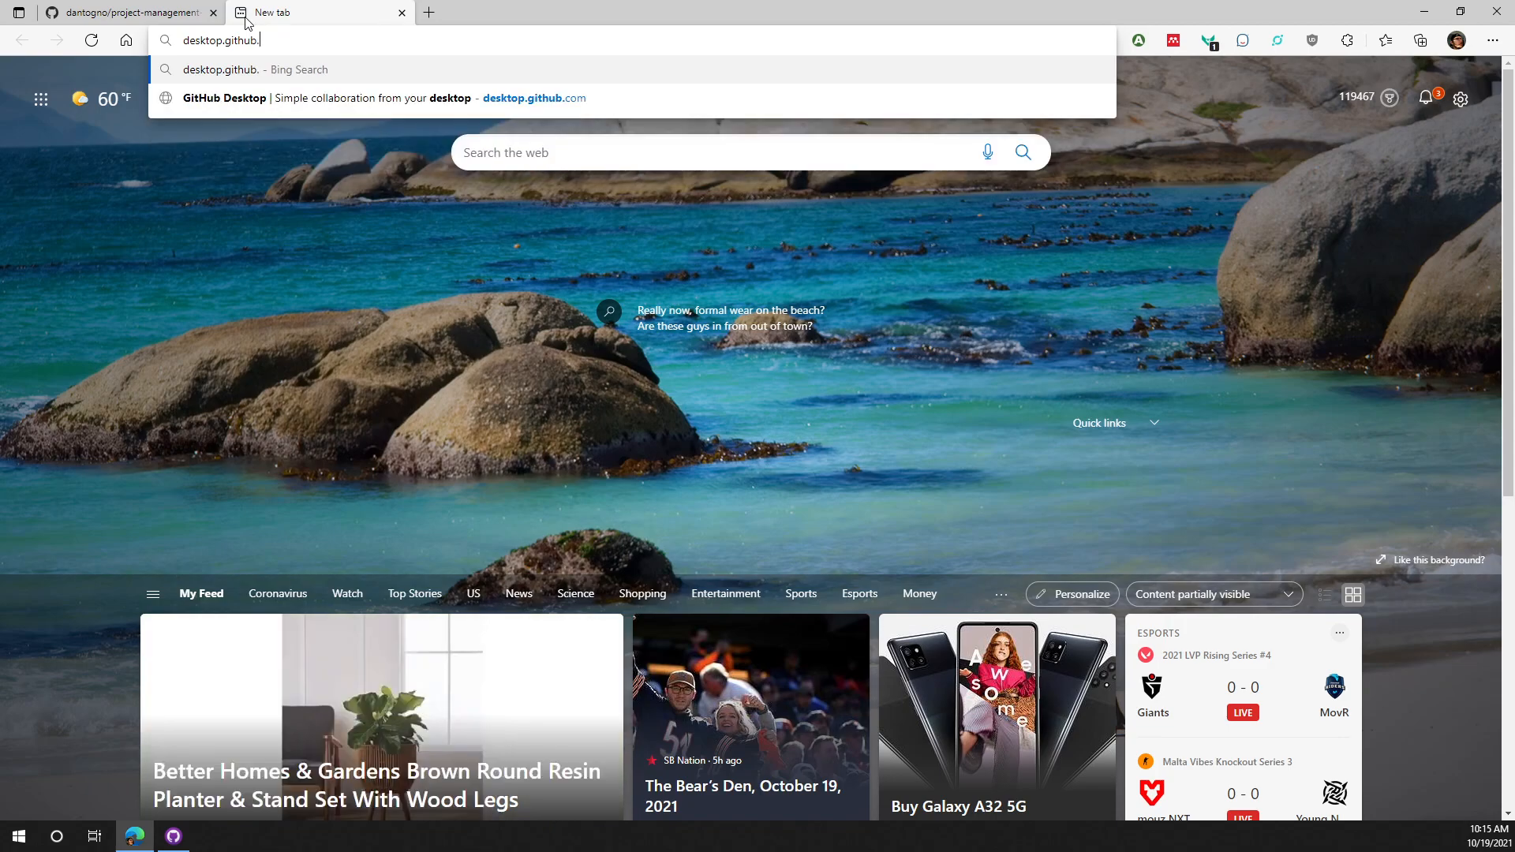
{"action": "type", "text": "com"}
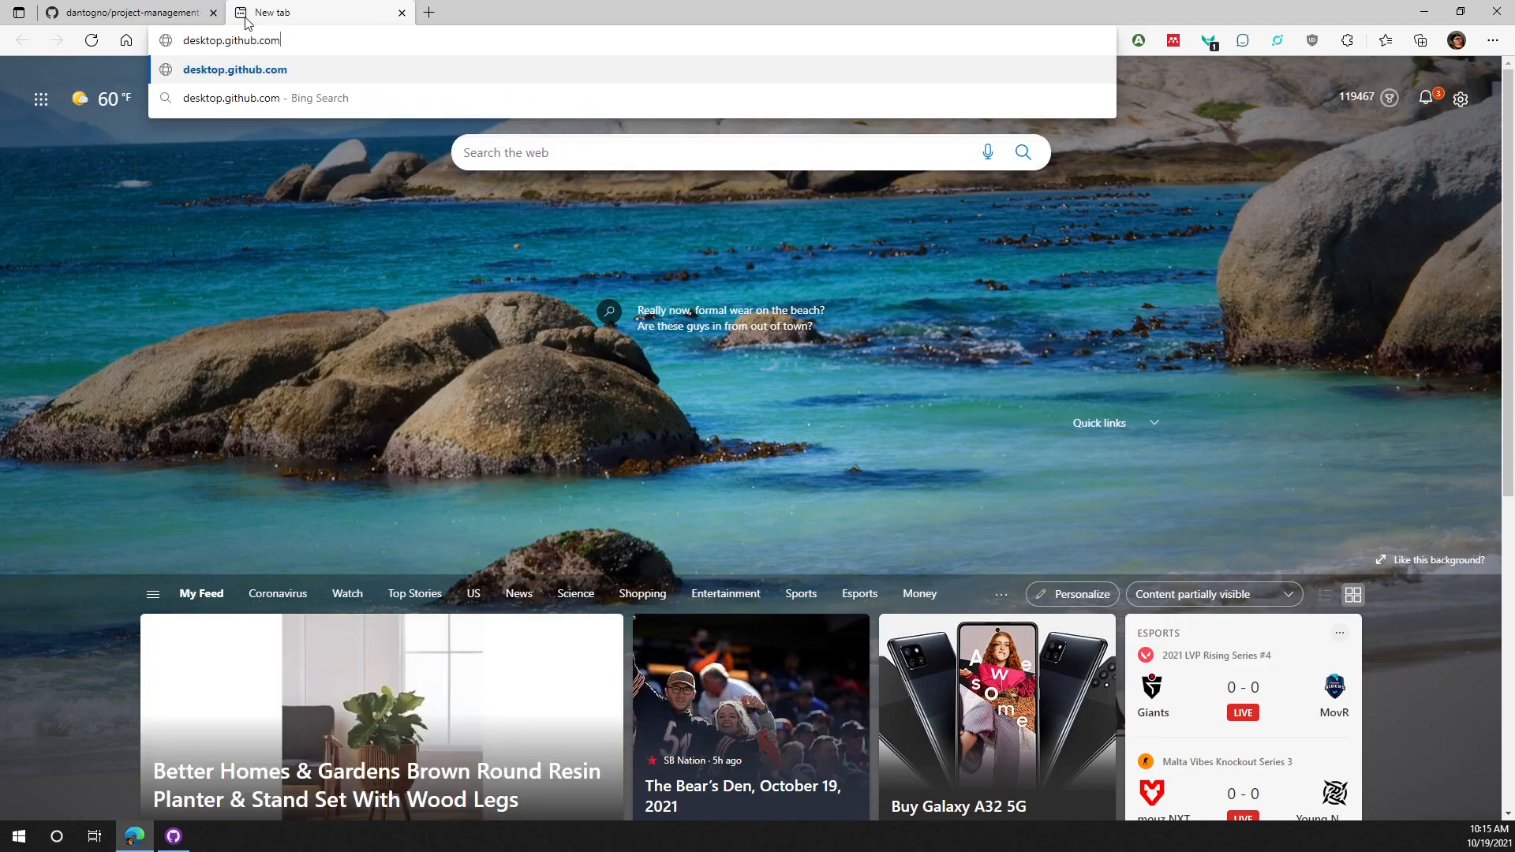
{"action": "key", "text": "Return"}
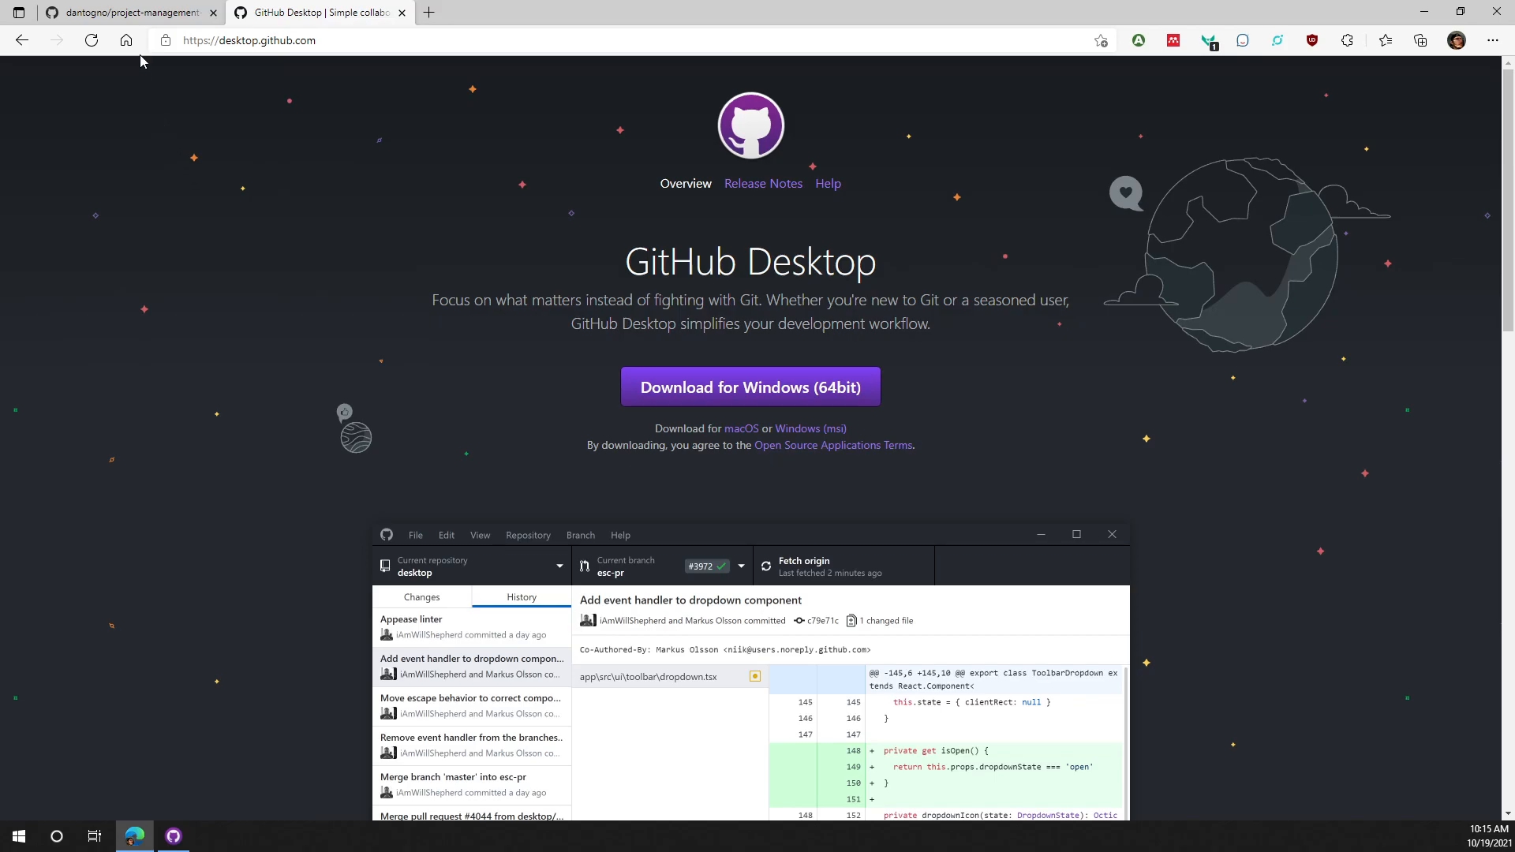
Copy the project-management-demo repository's HTTPS address and enter it as the URL of a new clone in GitHub Desktop.
{"action": "left_click", "coordinate": [148, 15]}
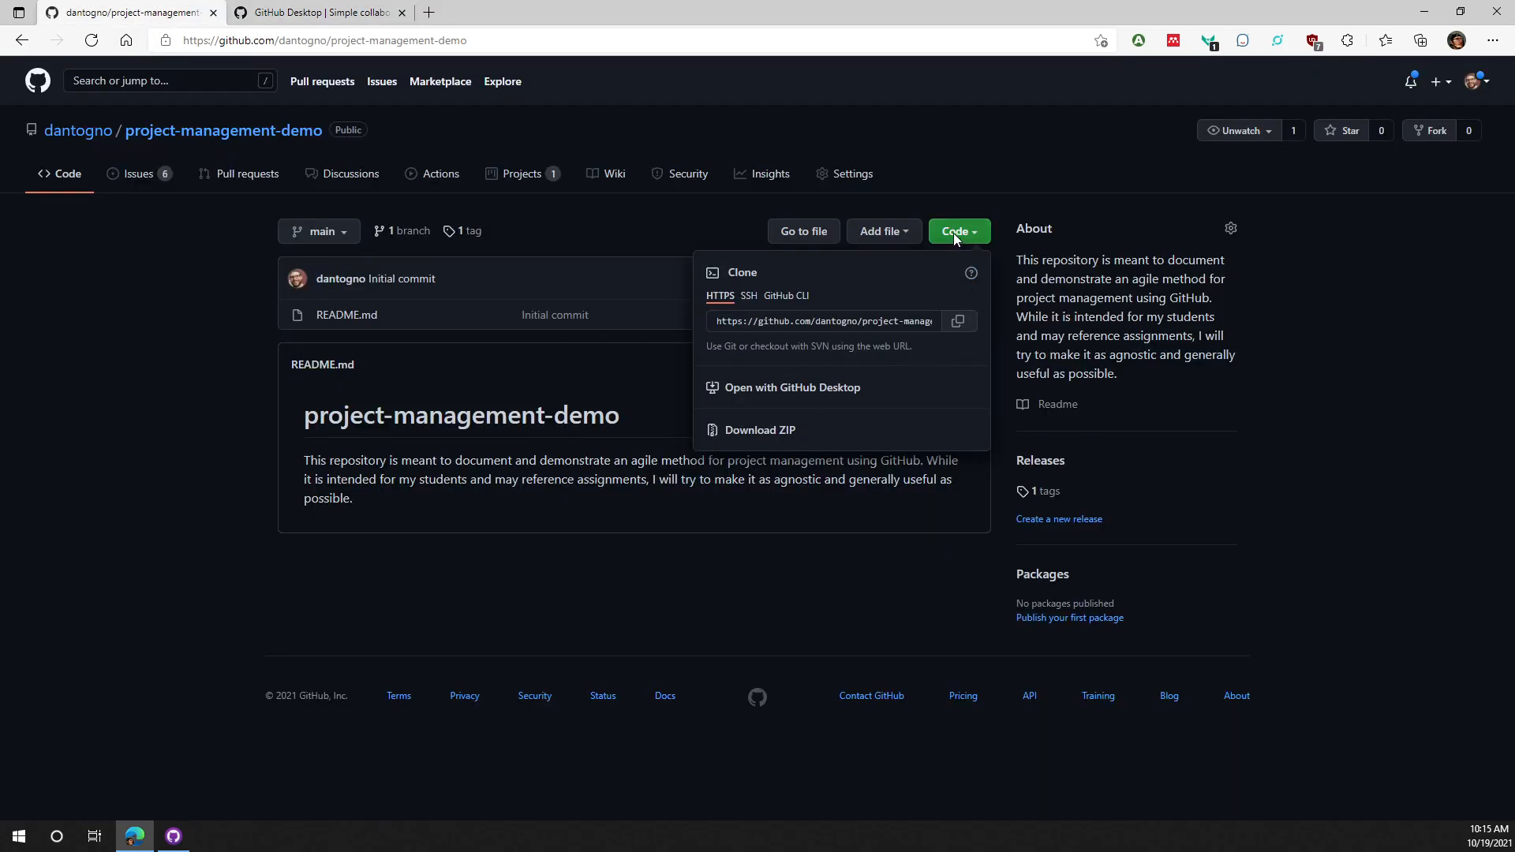
{"action": "left_click", "coordinate": [953, 318]}
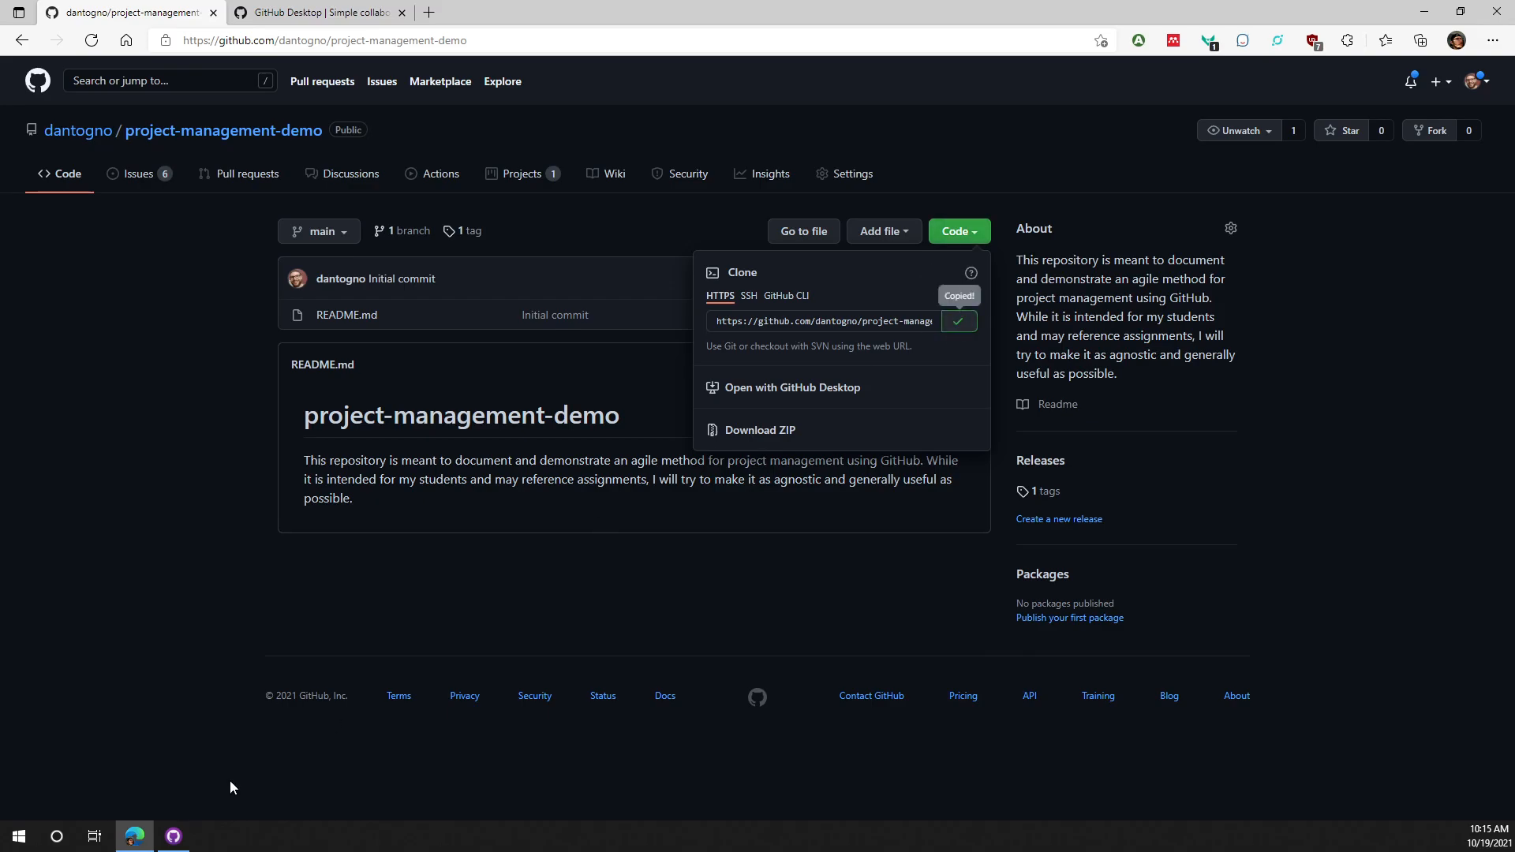
{"action": "left_click", "coordinate": [174, 836]}
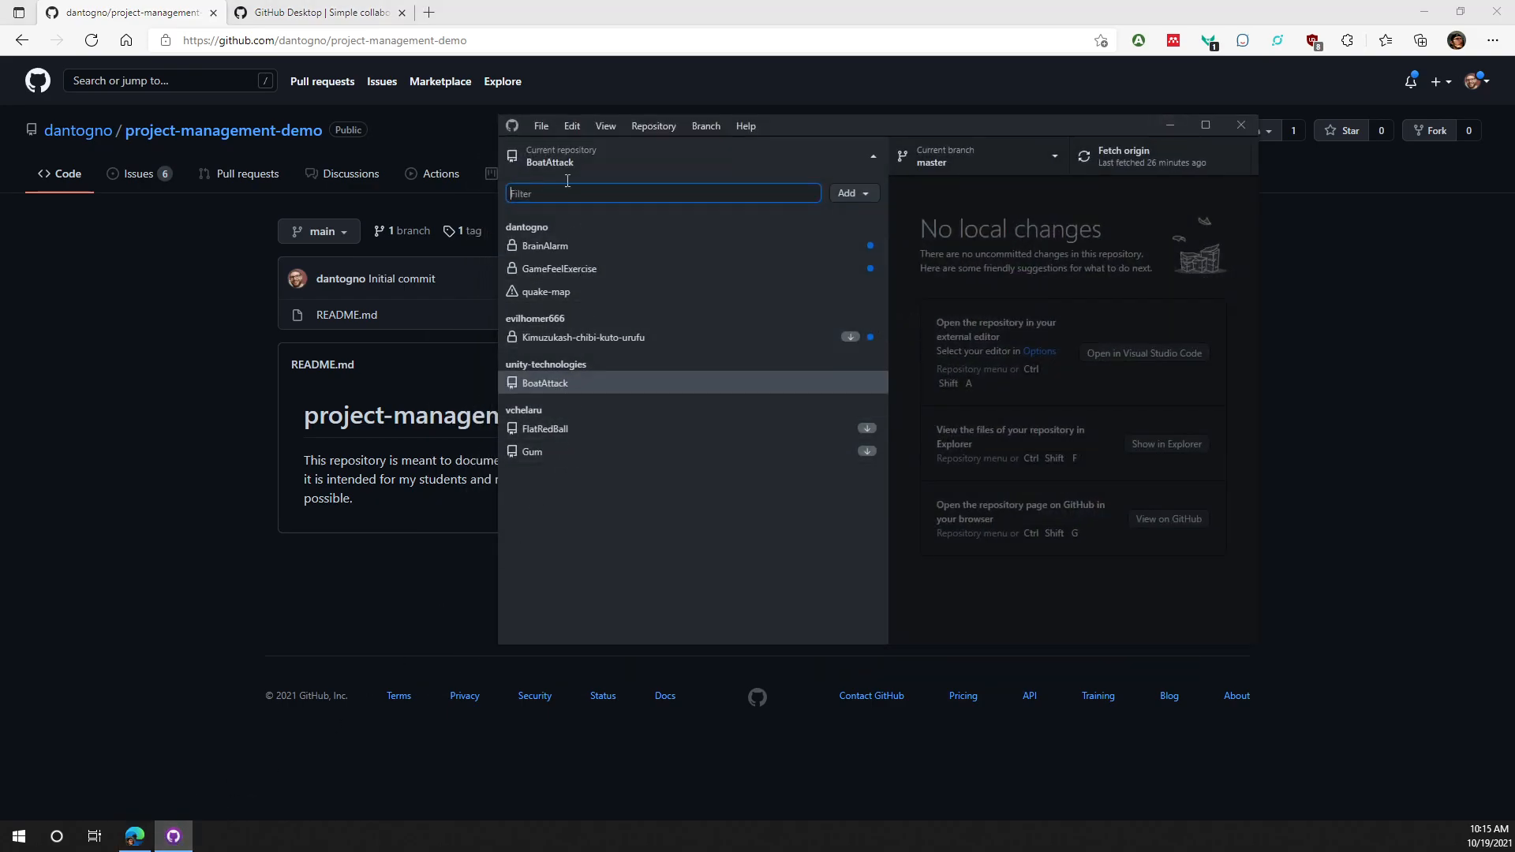
{"action": "left_click", "coordinate": [538, 128]}
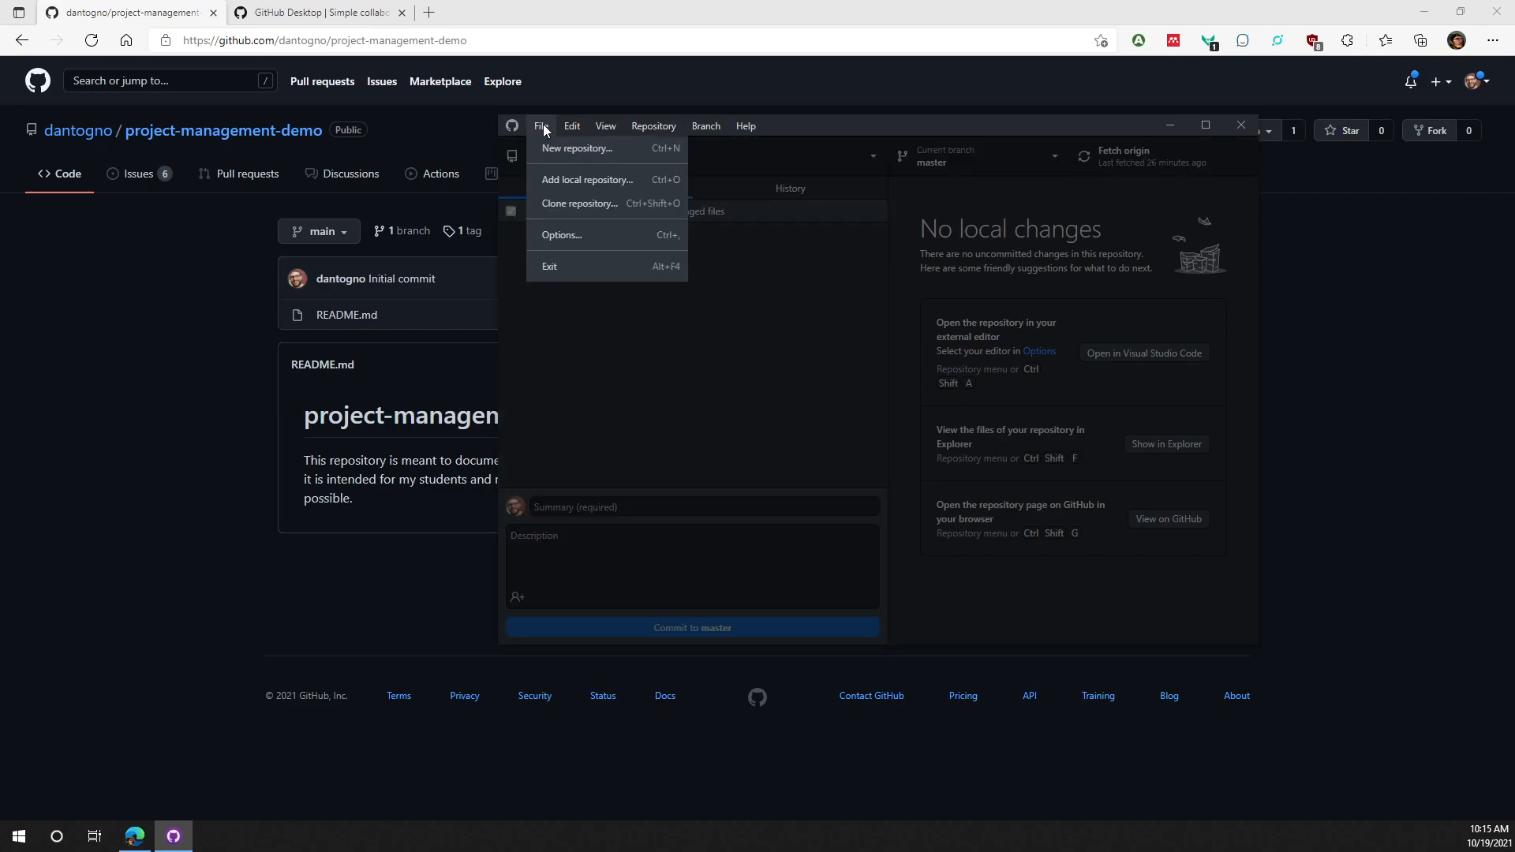
{"action": "left_click", "coordinate": [571, 203]}
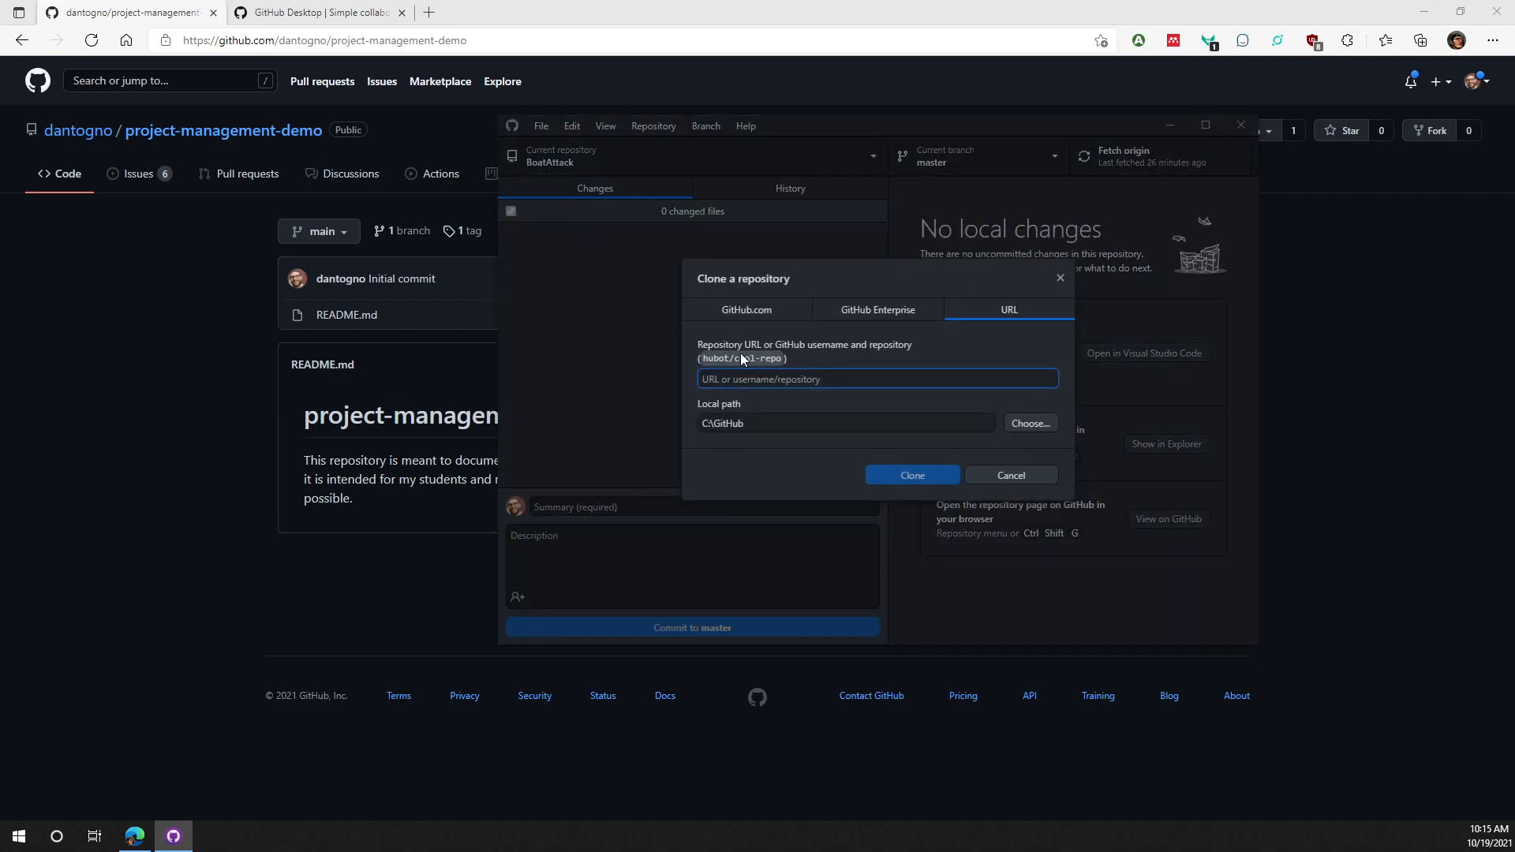
{"action": "left_click", "coordinate": [994, 311]}
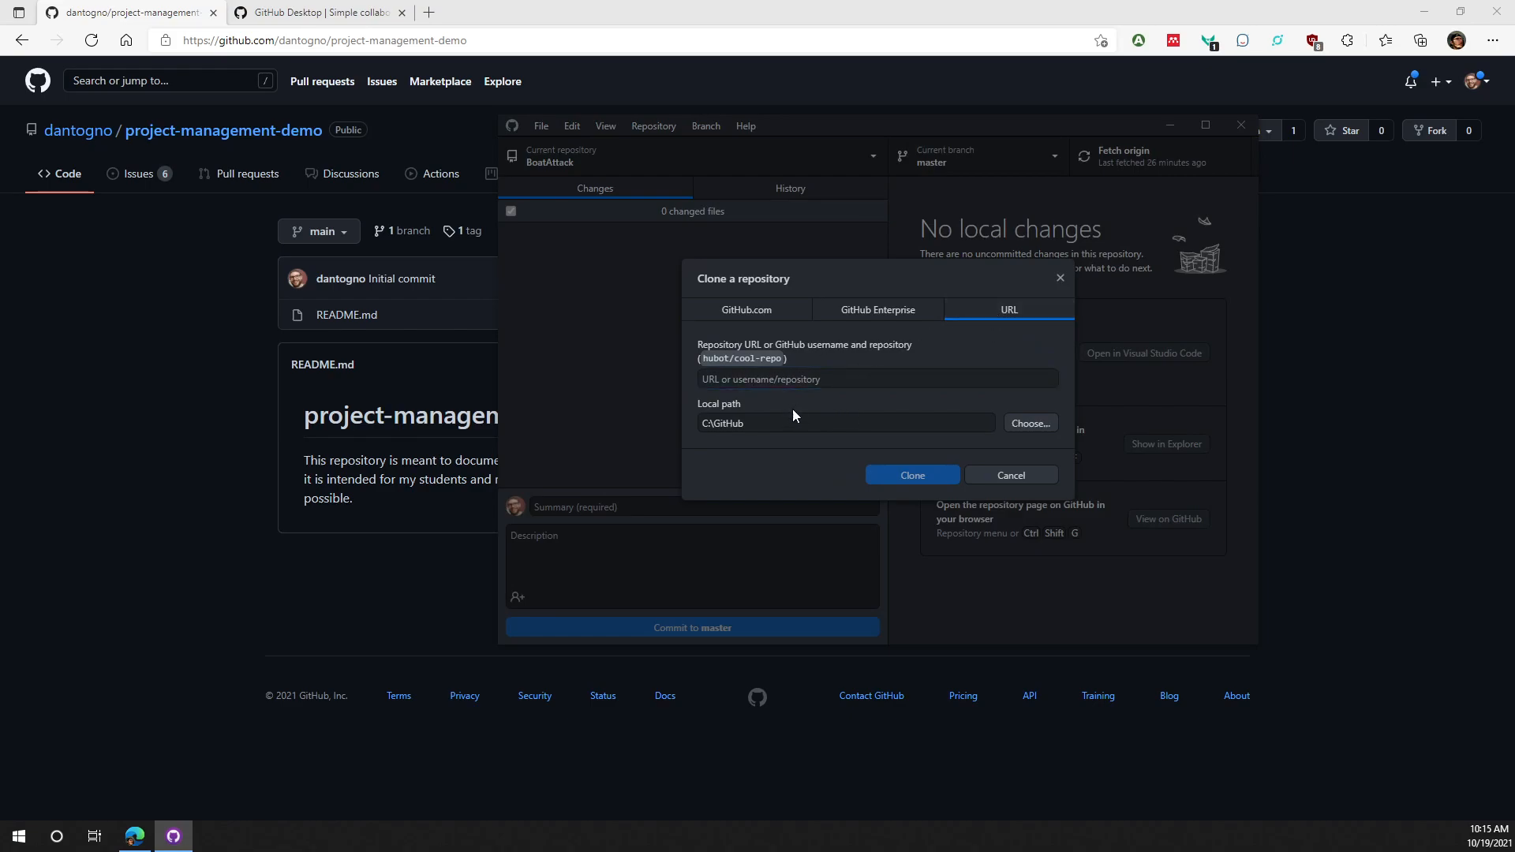
{"action": "left_click", "coordinate": [801, 382]}
{"action": "key", "text": "ctrl+v"}
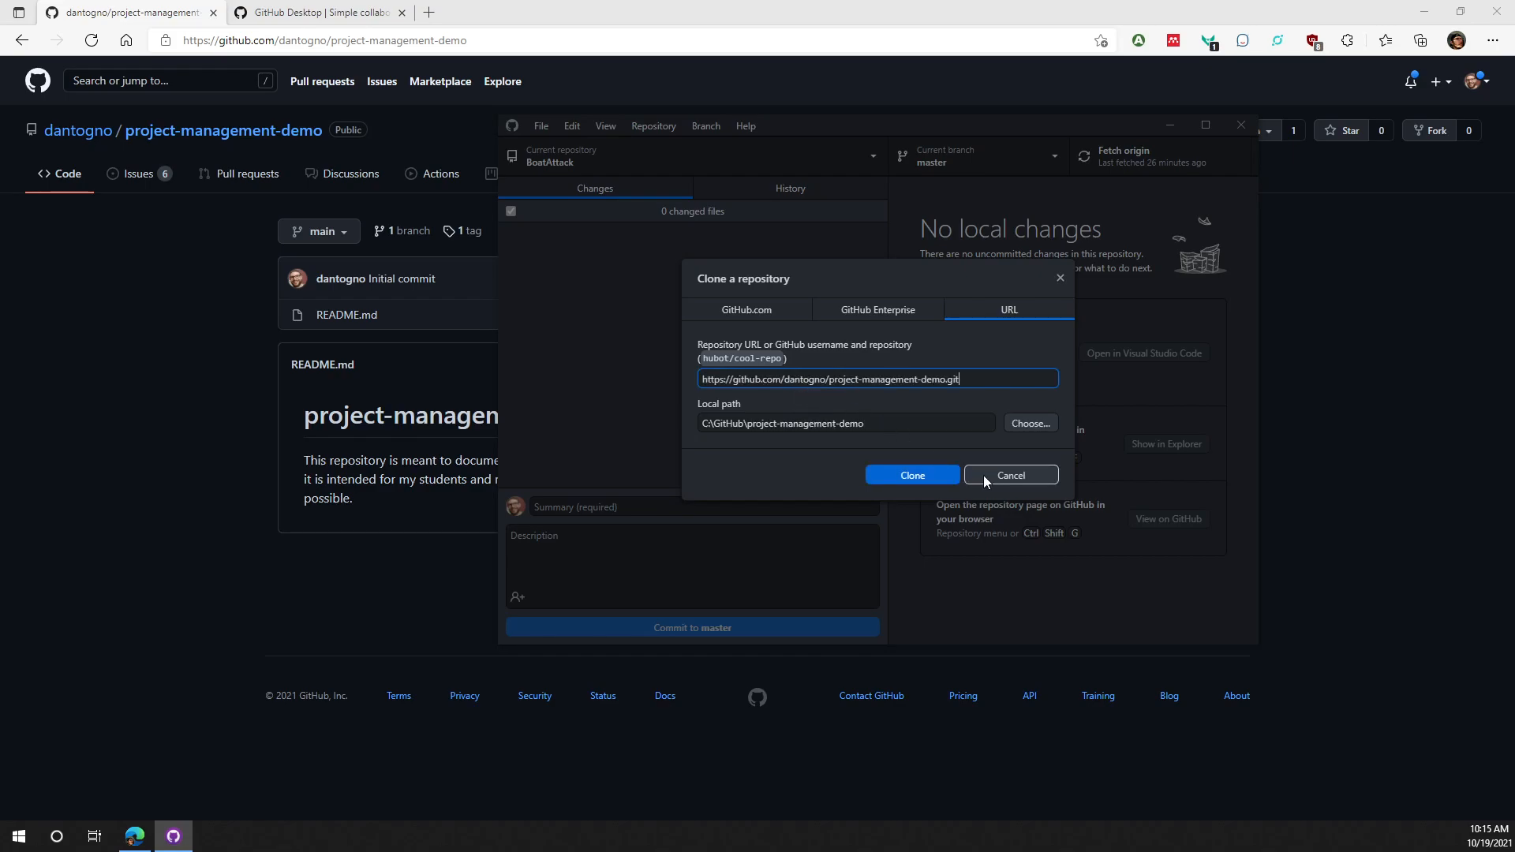
Examine the base folder and repository folder in the clone's local path, and cancel the clone.
{"action": "triple_click", "coordinate": [740, 427]}
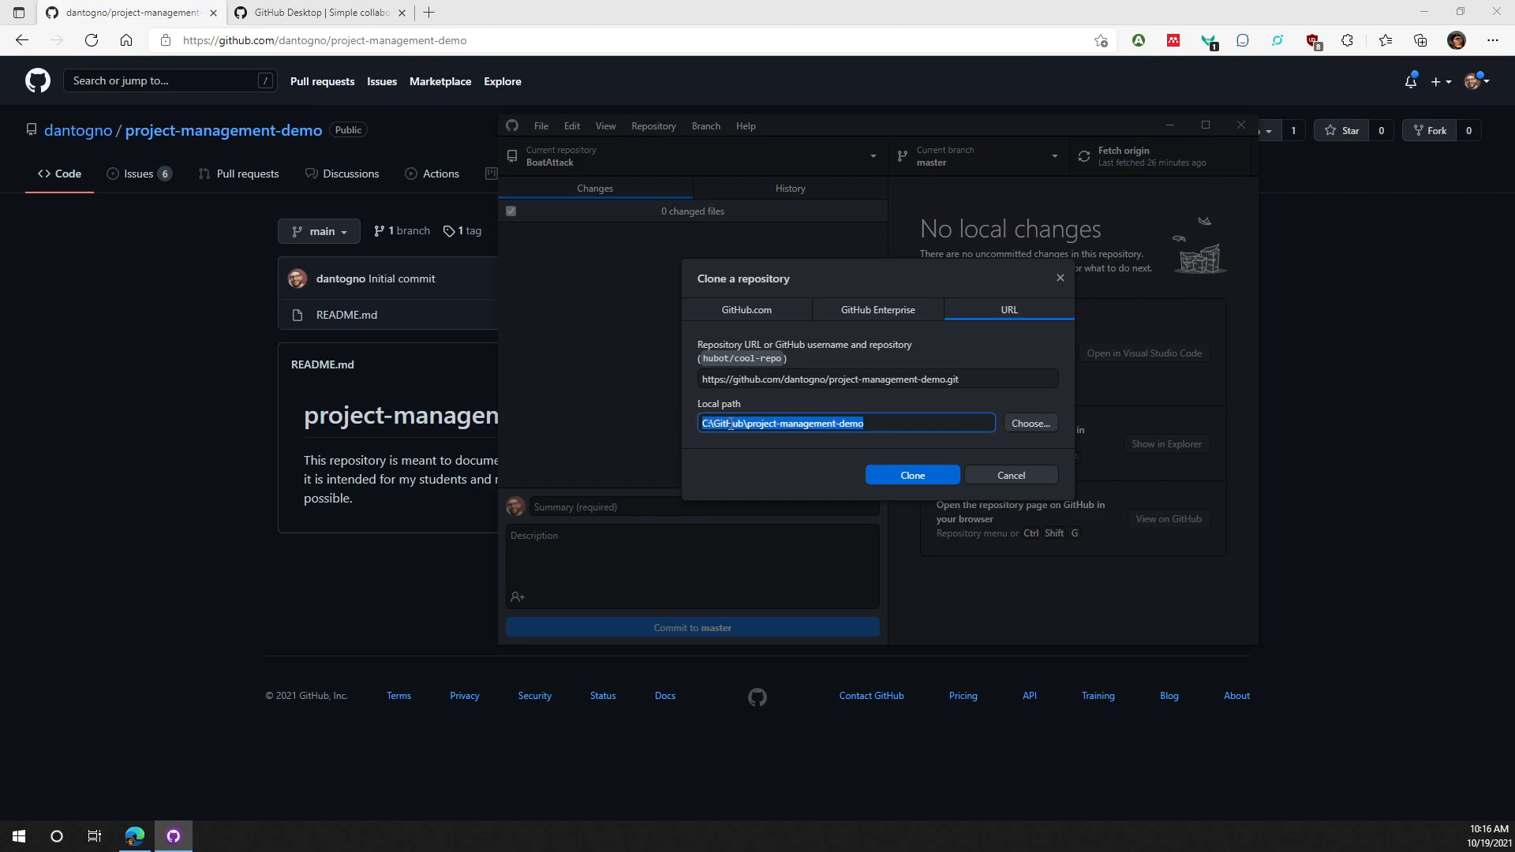
{"action": "left_click", "coordinate": [875, 426]}
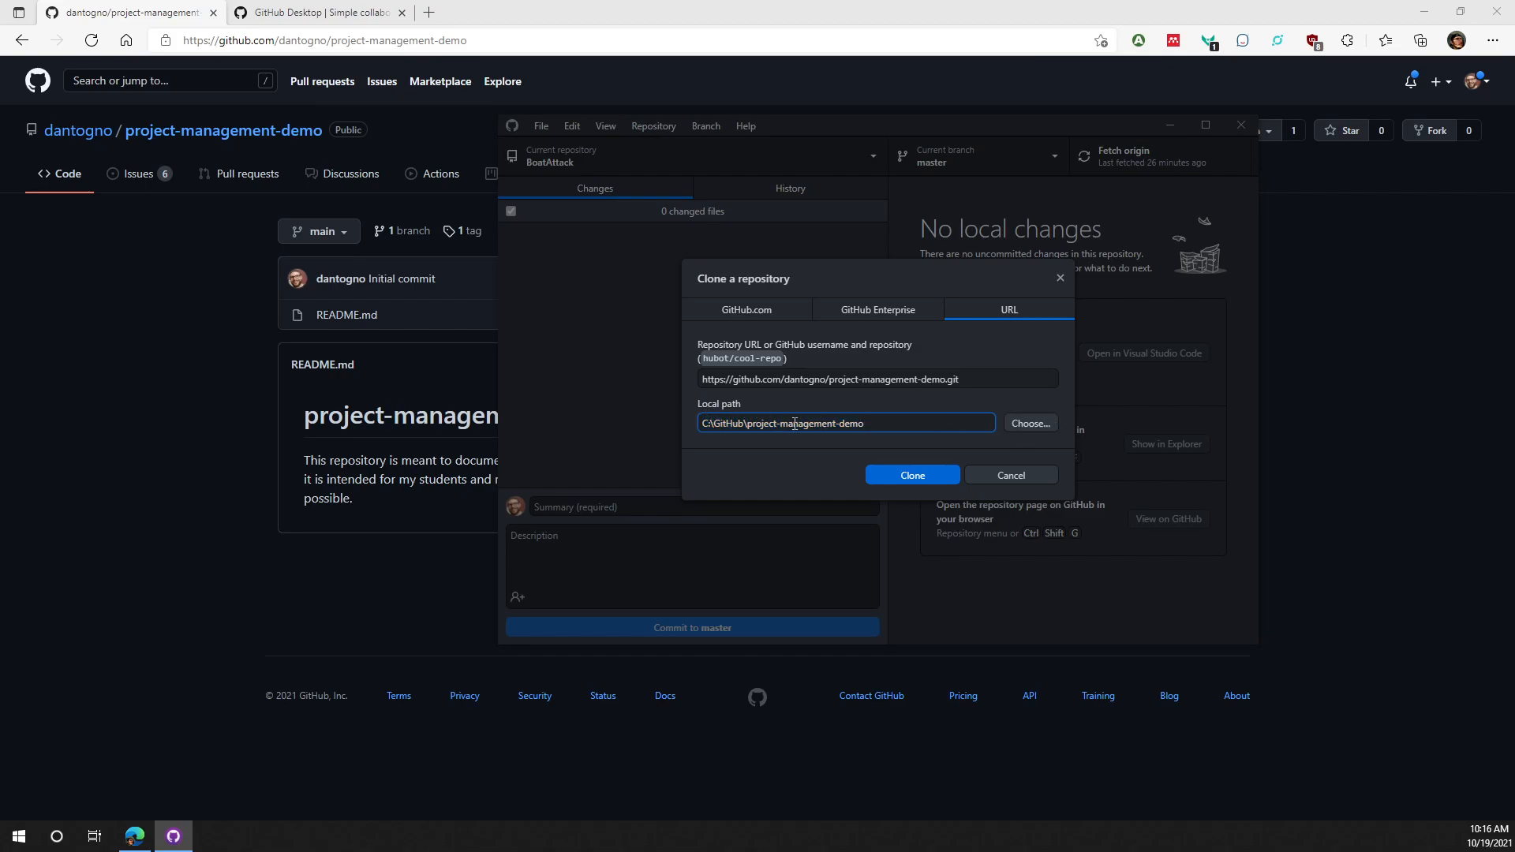
{"action": "double_click", "coordinate": [720, 424]}
{"action": "left_click_drag", "start_coordinate": [698, 424], "coordinate": [741, 423]}
{"action": "left_click_drag", "start_coordinate": [904, 423], "coordinate": [748, 423]}
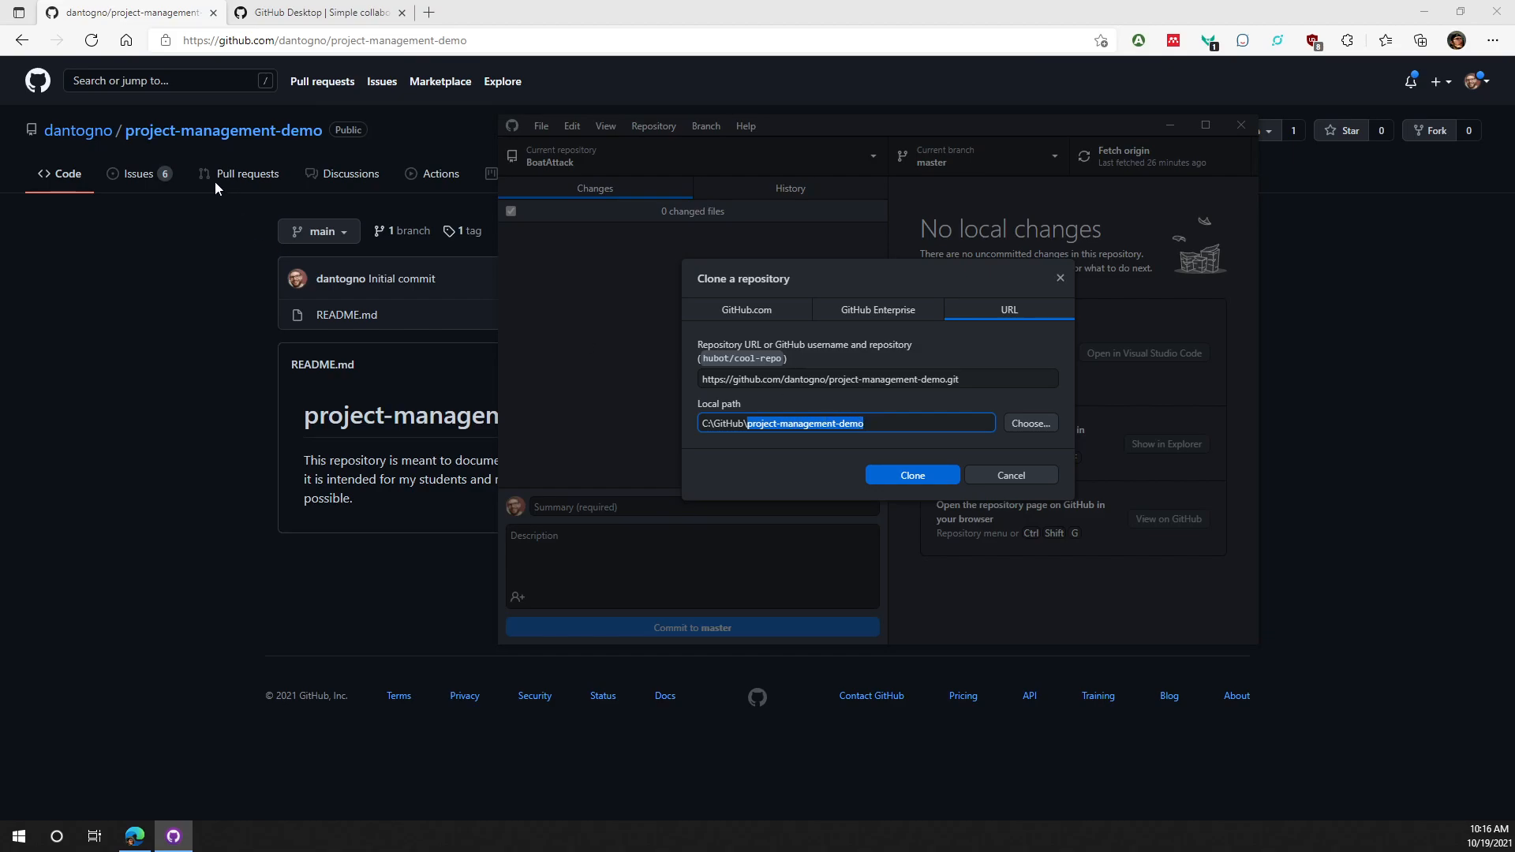
{"action": "left_click", "coordinate": [881, 423]}
{"action": "left_click_drag", "start_coordinate": [881, 423], "coordinate": [743, 420]}
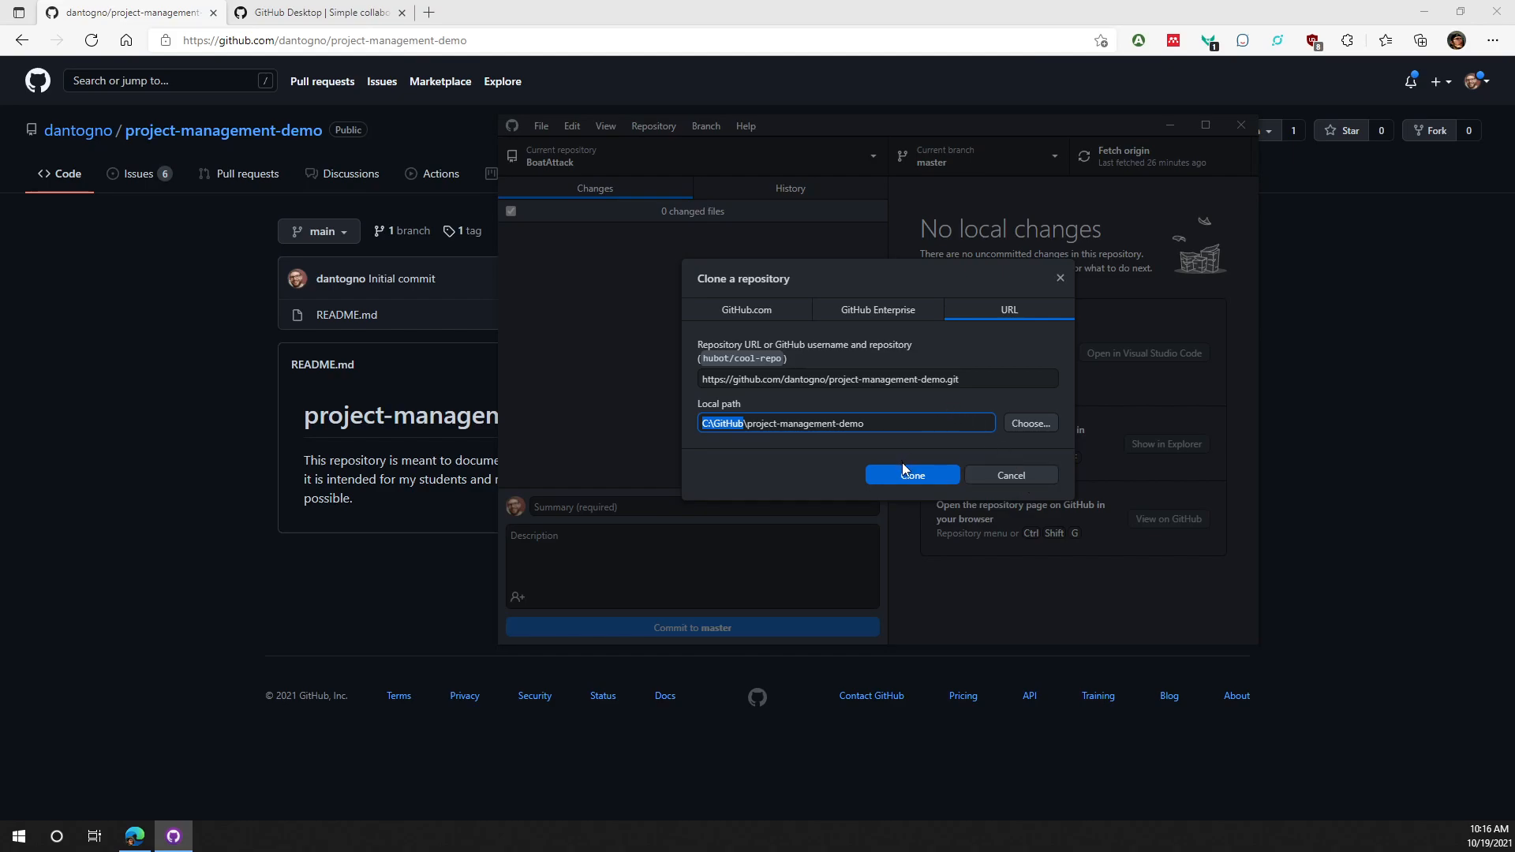
{"action": "left_click", "coordinate": [997, 478]}
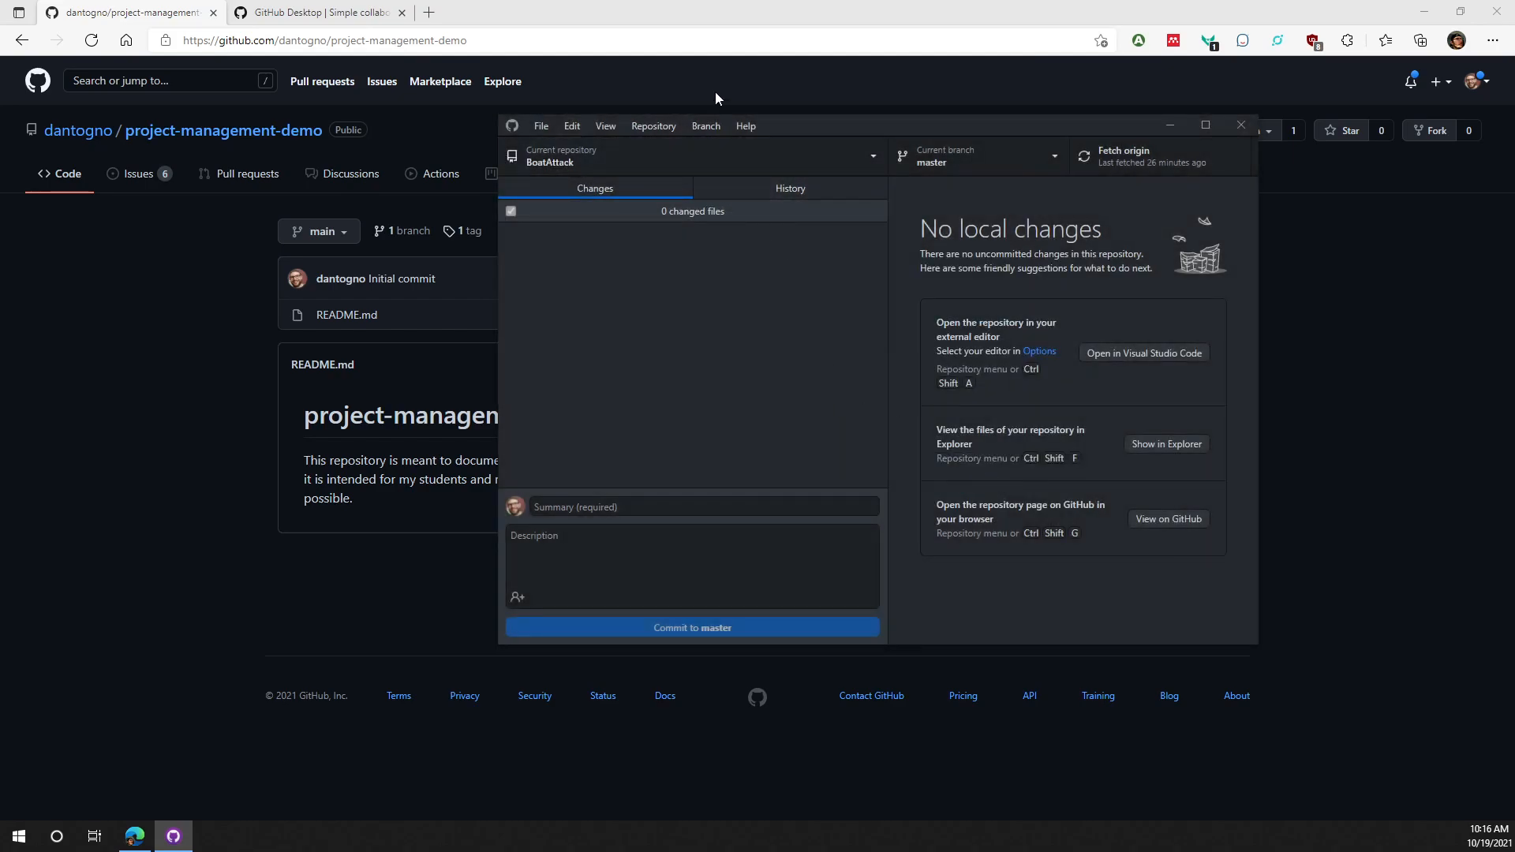
Send the repository from its GitHub page to GitHub Desktop and clone it into C:\GitHub\project-management-demo.
{"action": "key", "text": "alt+Tab"}
{"action": "left_click", "coordinate": [959, 230]}
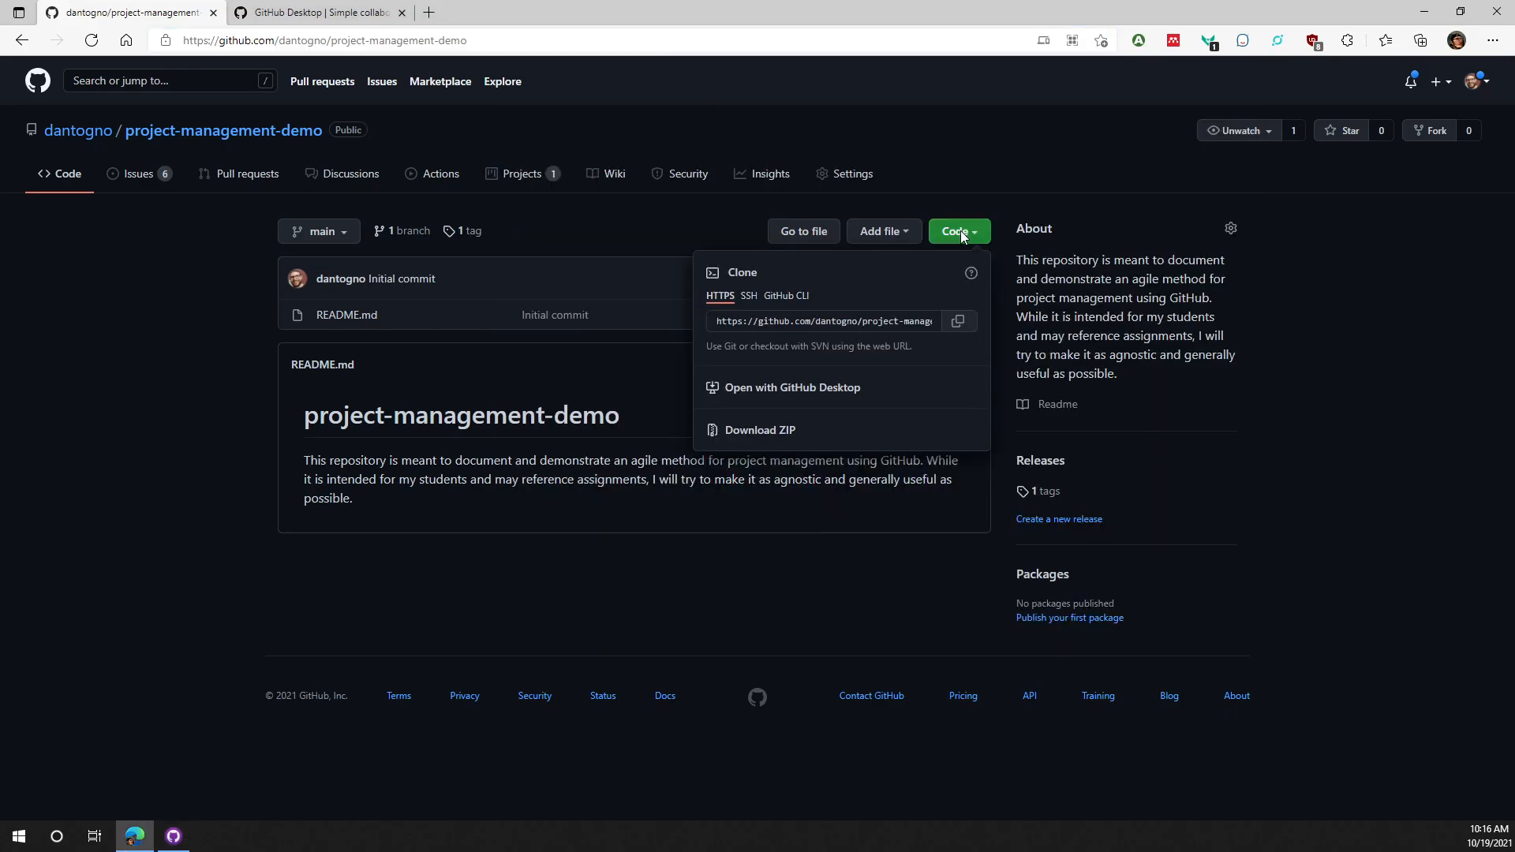
{"action": "left_click", "coordinate": [962, 234]}
{"action": "left_click", "coordinate": [797, 387]}
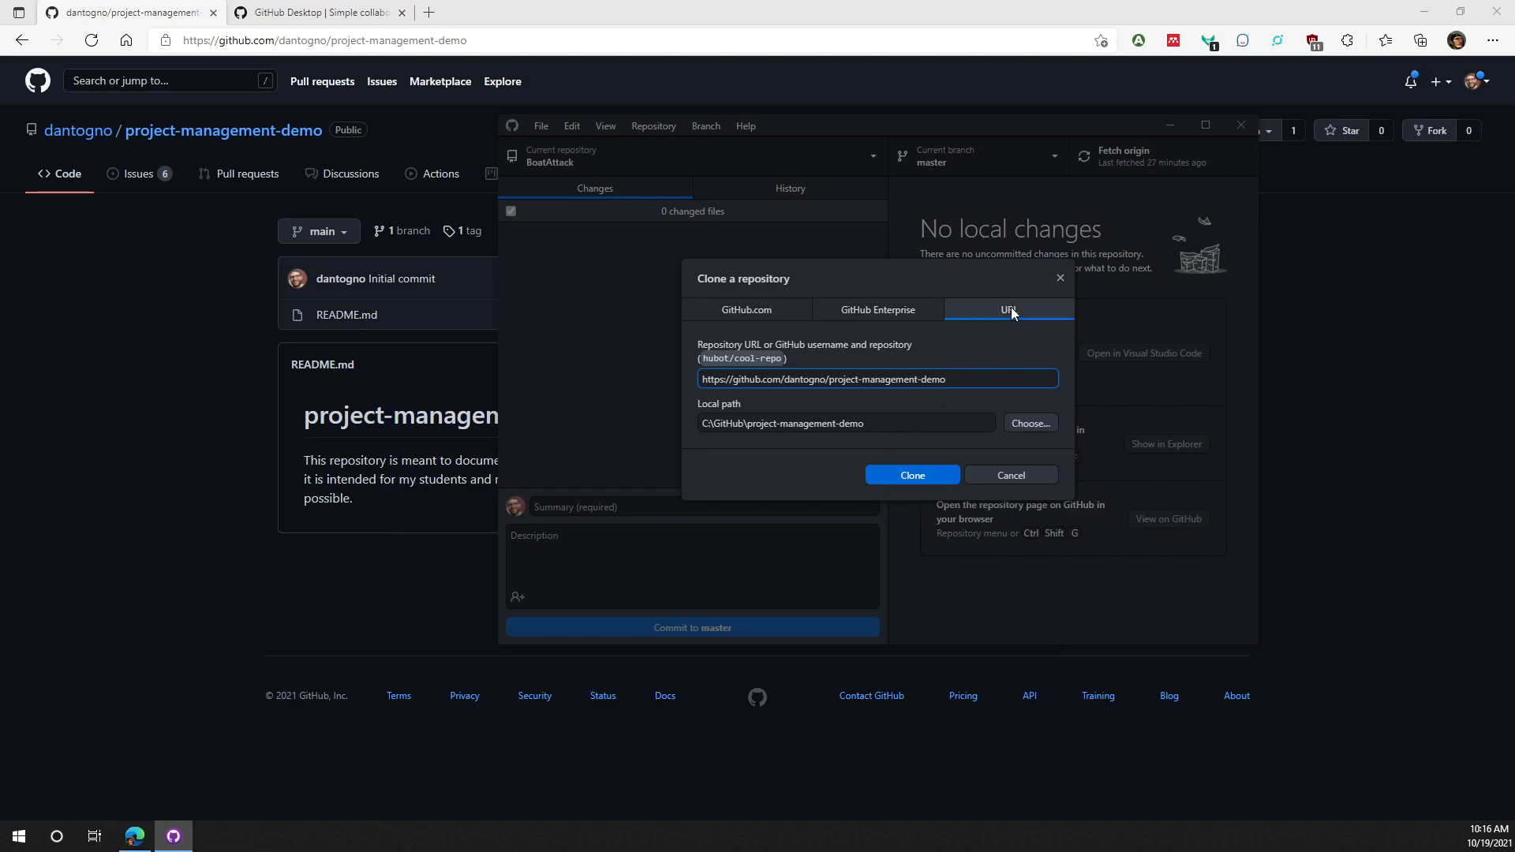
{"action": "left_click", "coordinate": [916, 474]}
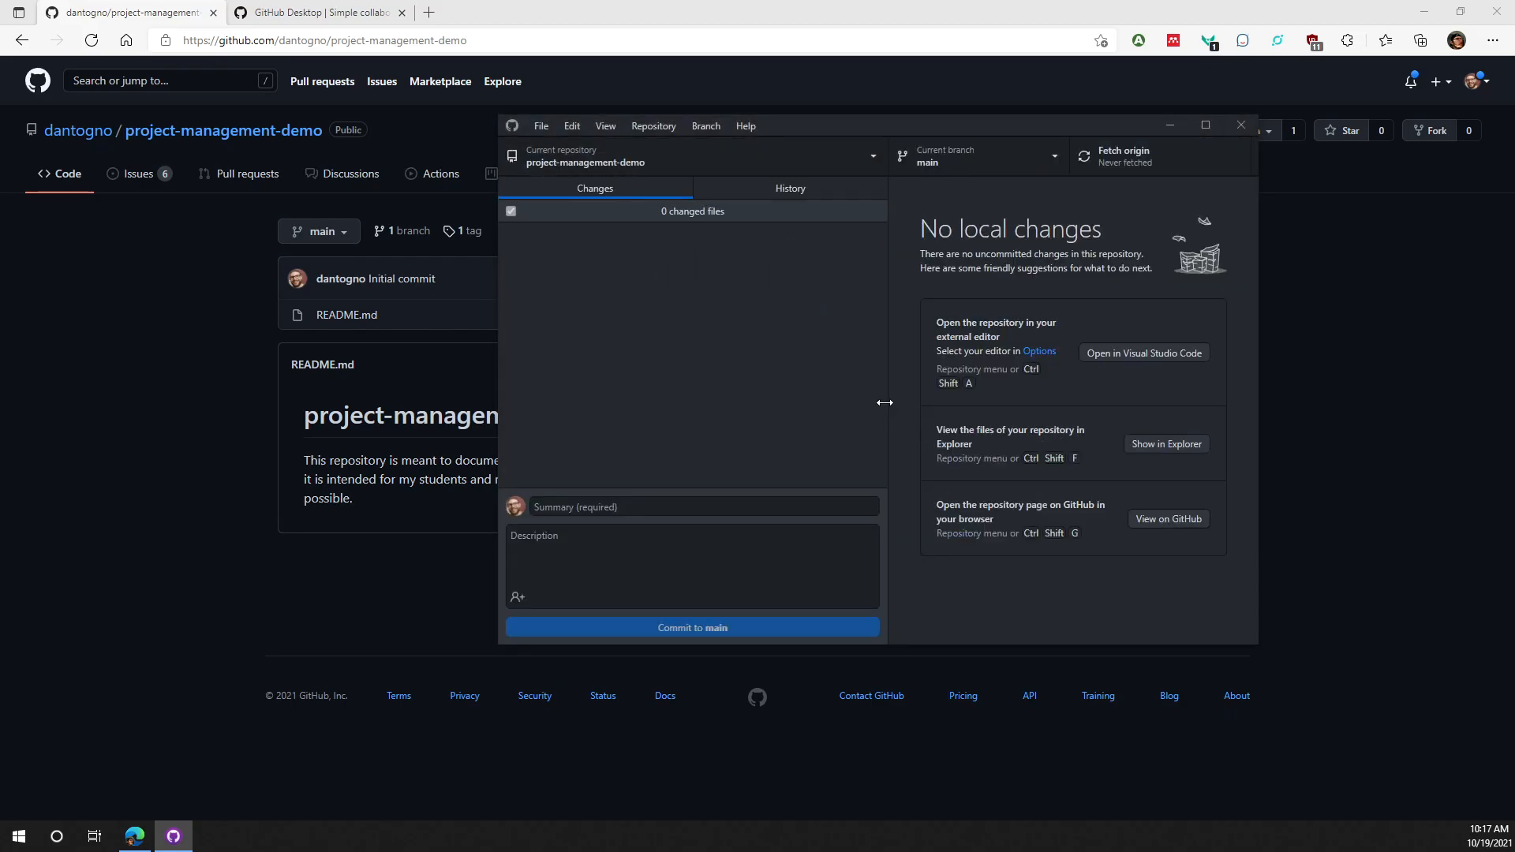
Reposition the GitHub Desktop window, choose project-management-demo as the current repository, and fetch from origin.
{"action": "left_click_drag", "start_coordinate": [826, 117], "coordinate": [395, 273]}
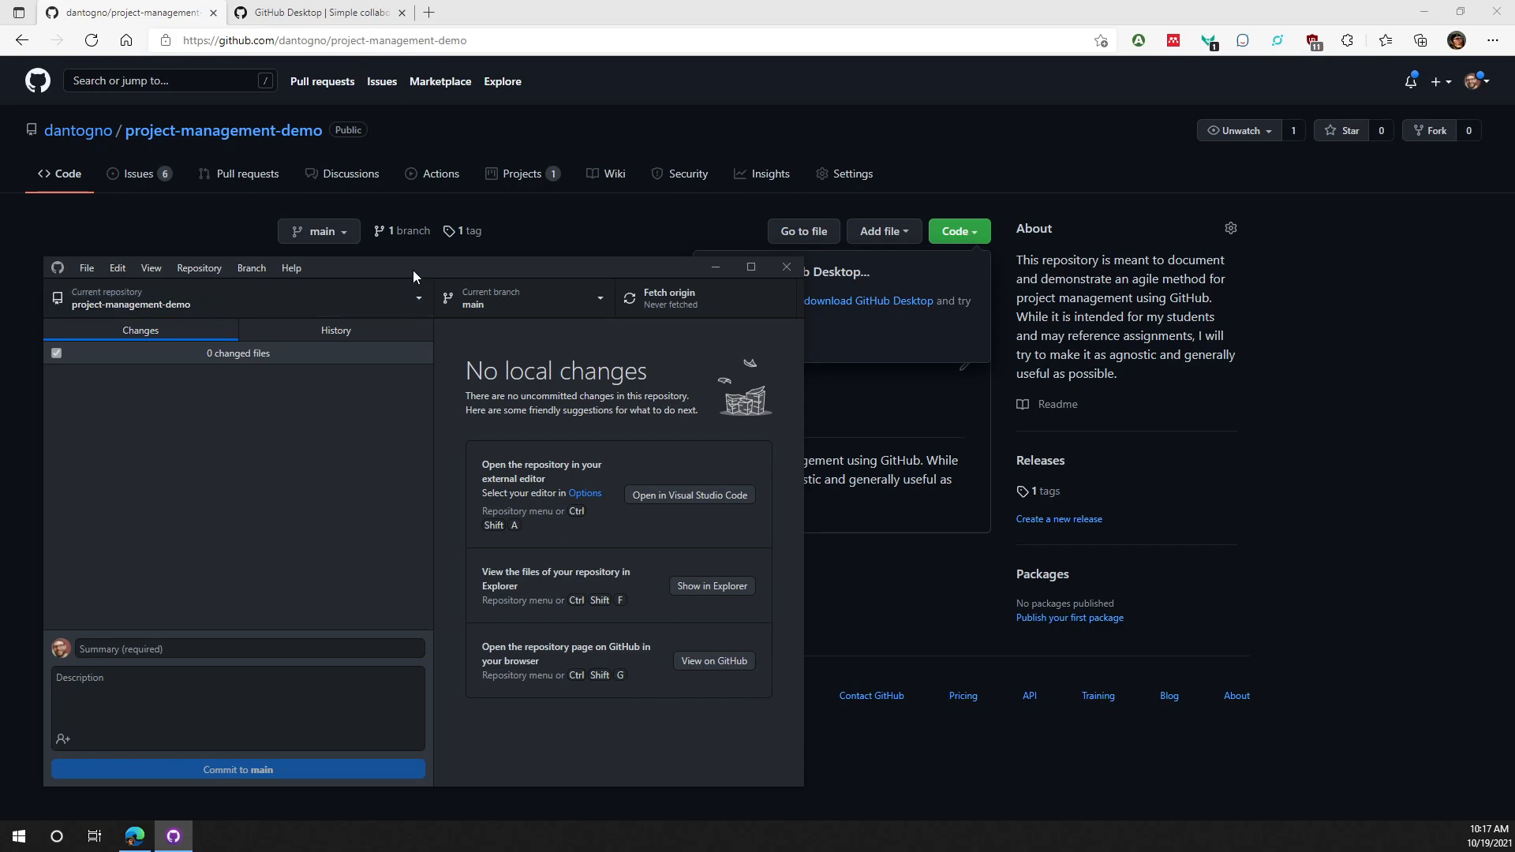
{"action": "left_click_drag", "start_coordinate": [424, 264], "coordinate": [462, 144]}
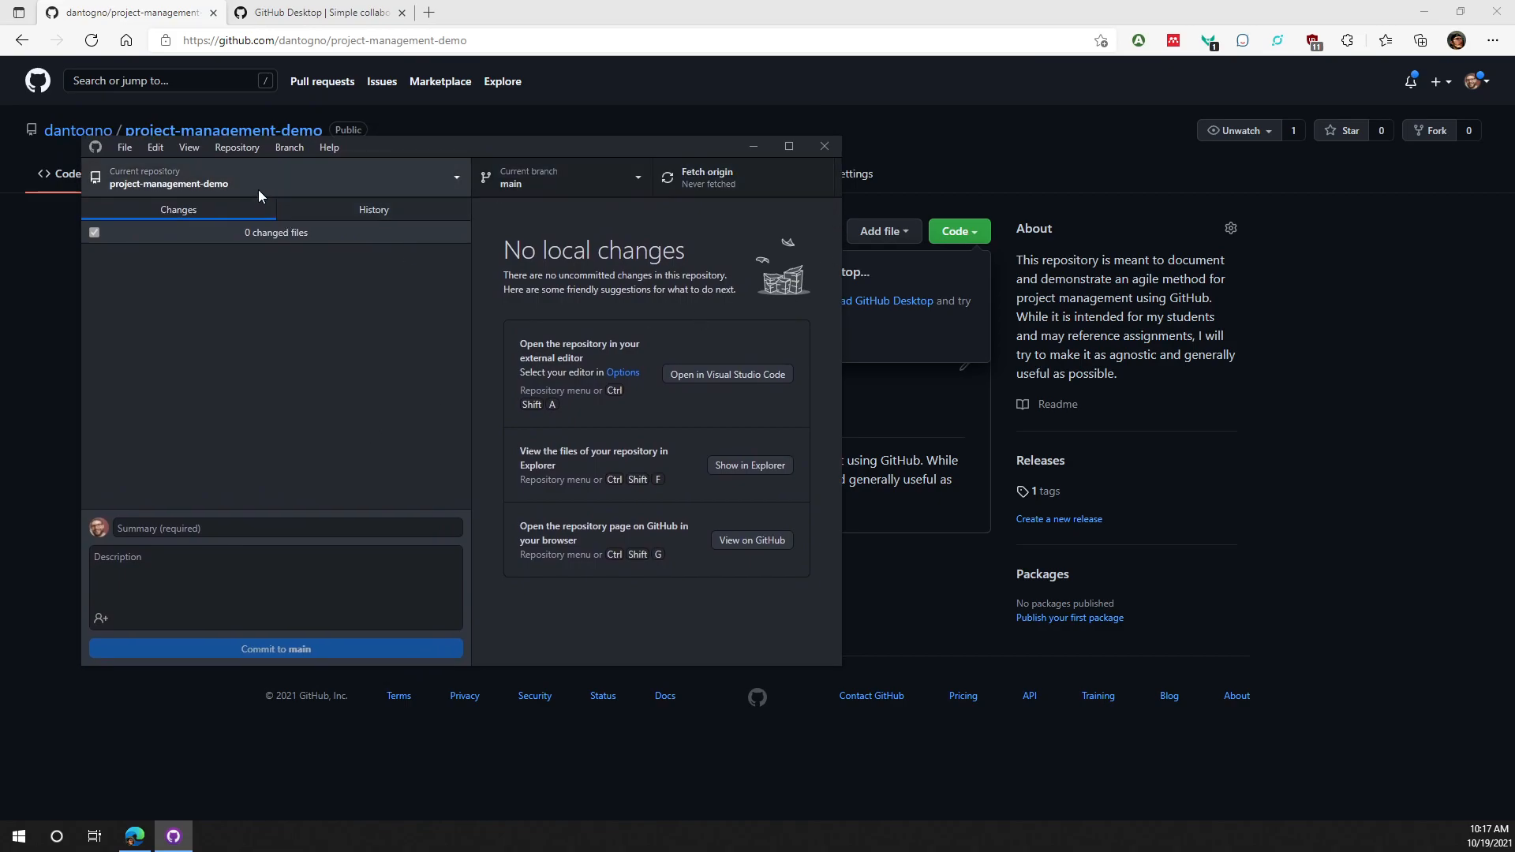
{"action": "left_click", "coordinate": [162, 183]}
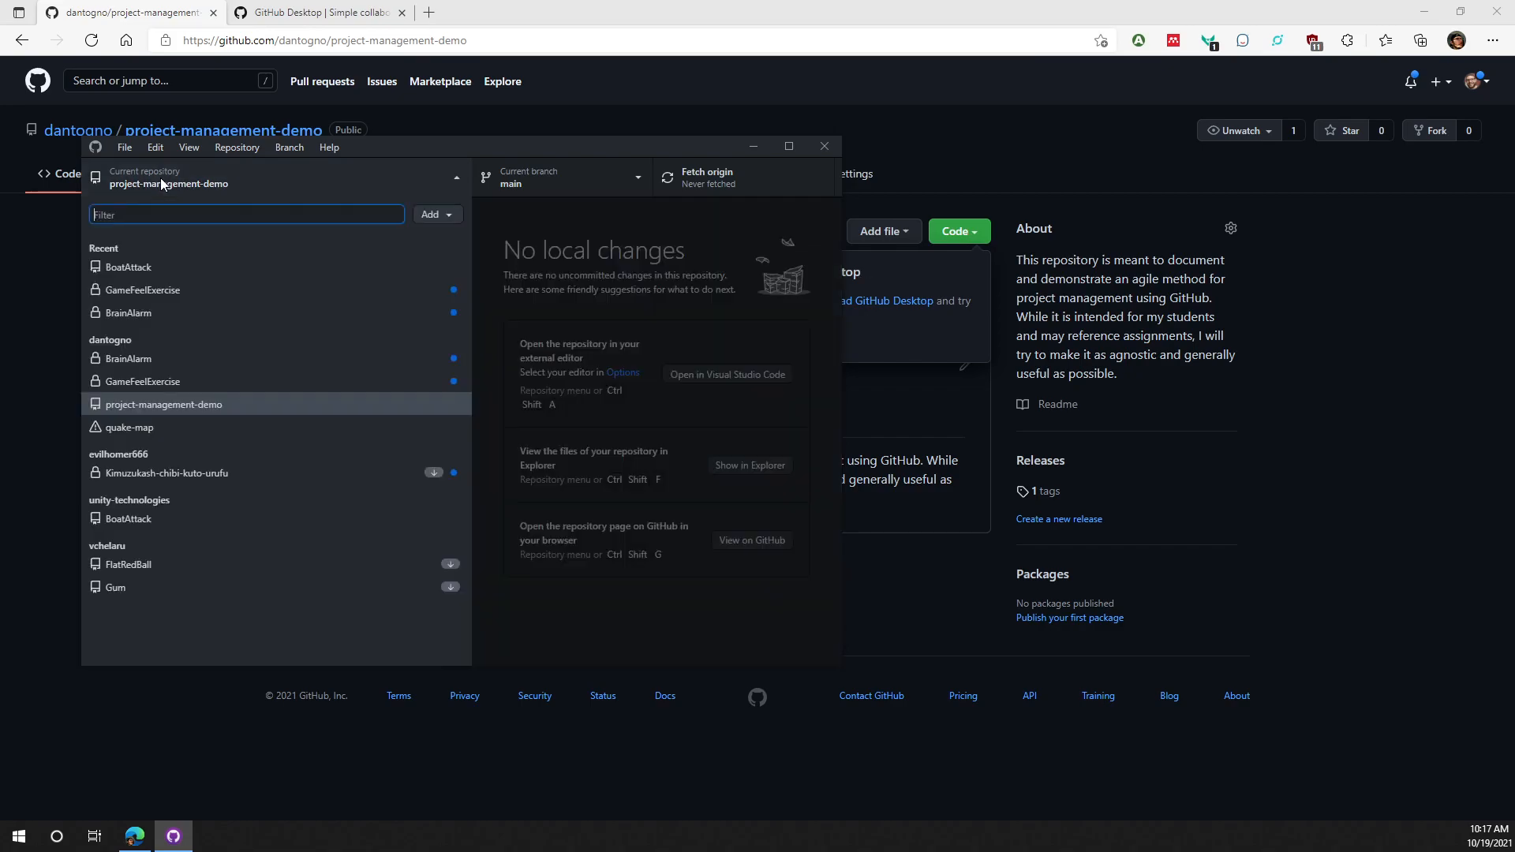
{"action": "left_click", "coordinate": [159, 404]}
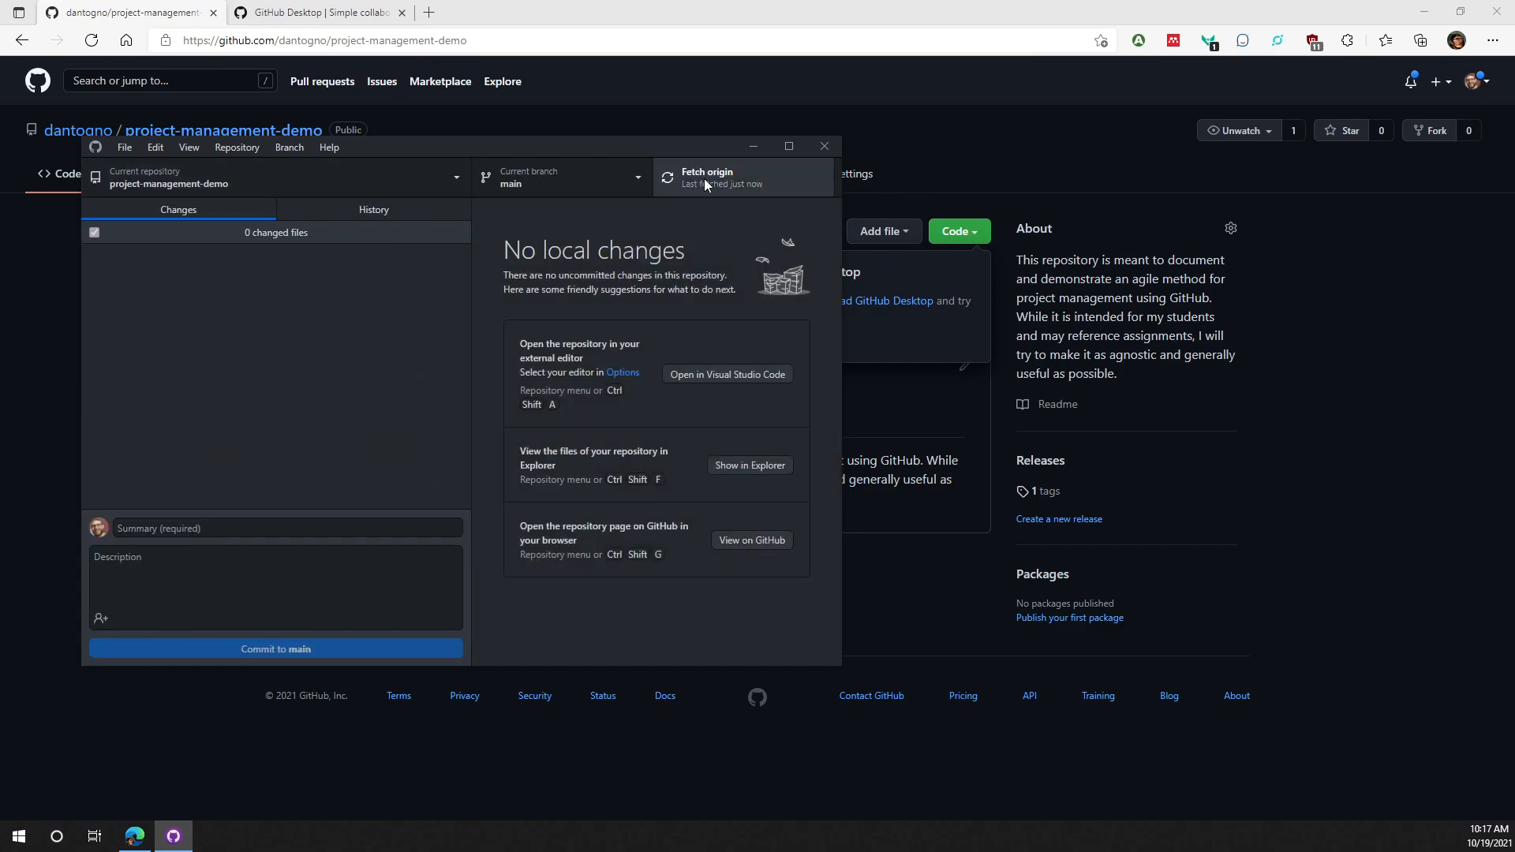
{"action": "left_click", "coordinate": [704, 178]}
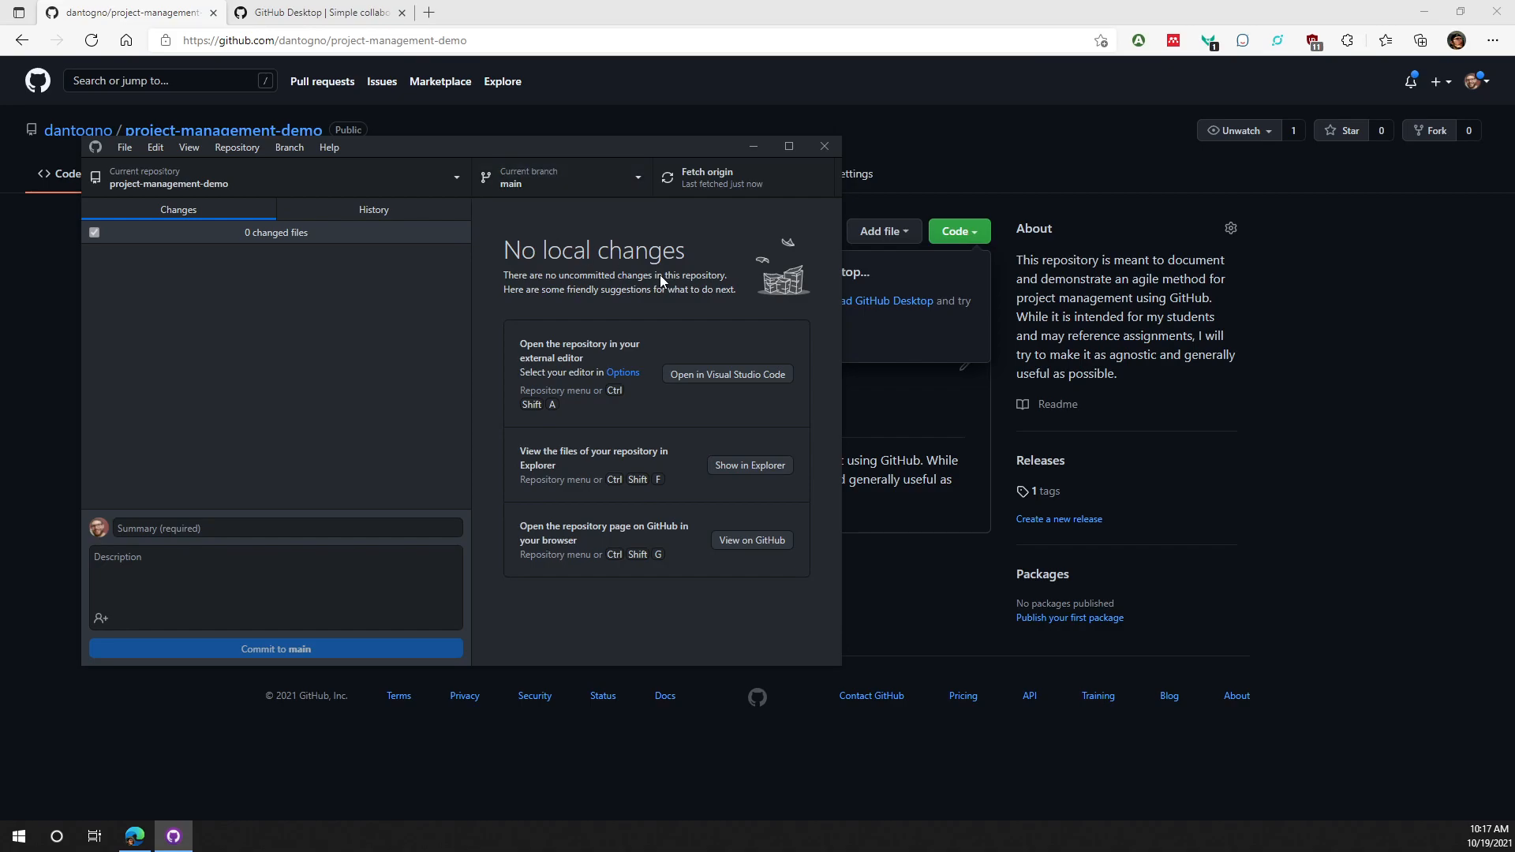
View the repository's GitHub page, return to GitHub Desktop, and fetch from origin again.
{"action": "left_click", "coordinate": [678, 79]}
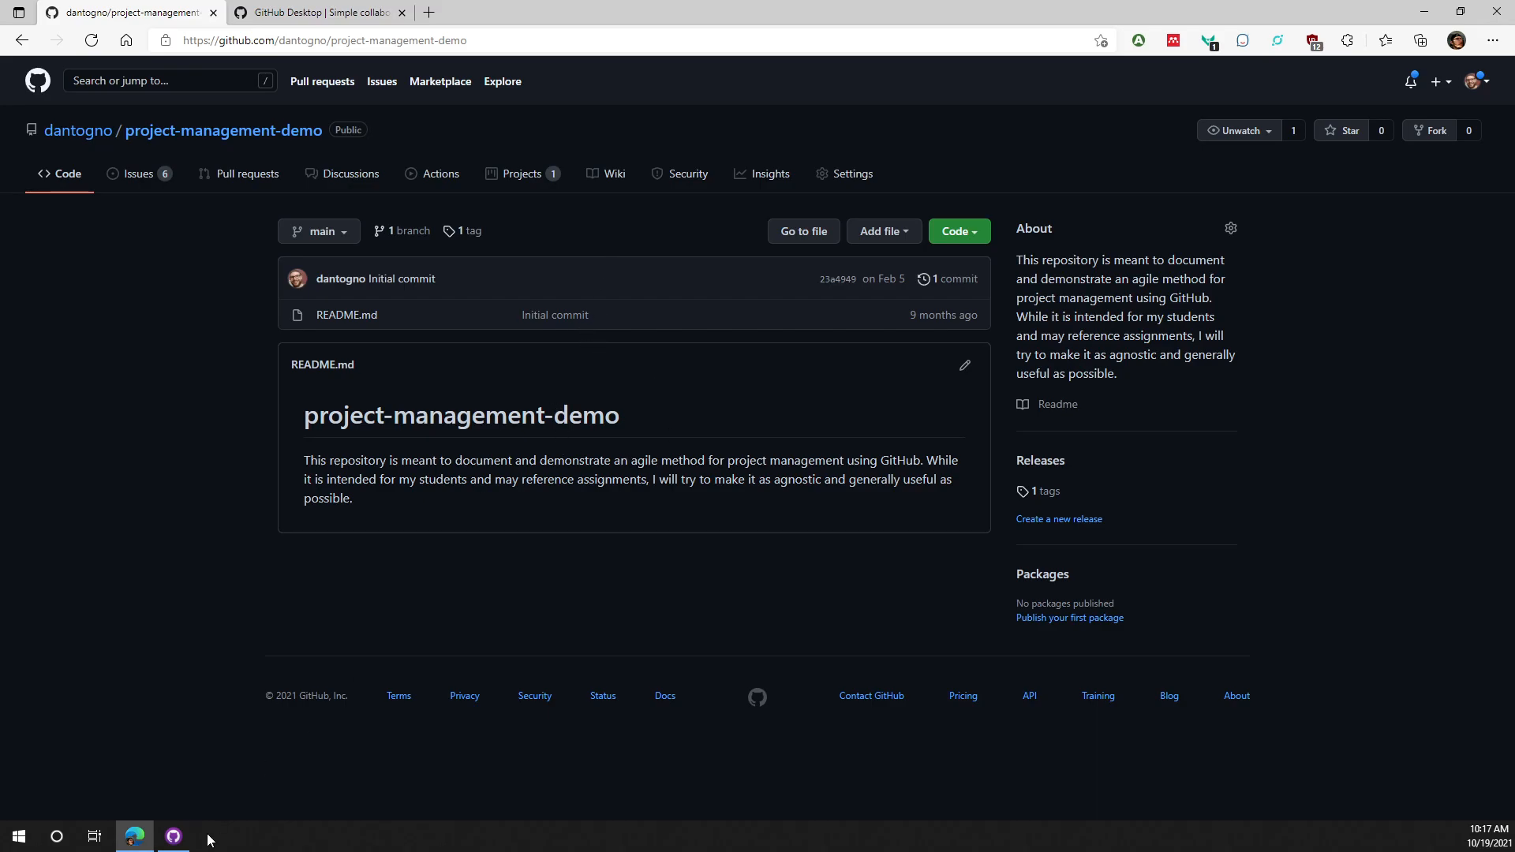
{"action": "left_click", "coordinate": [174, 837]}
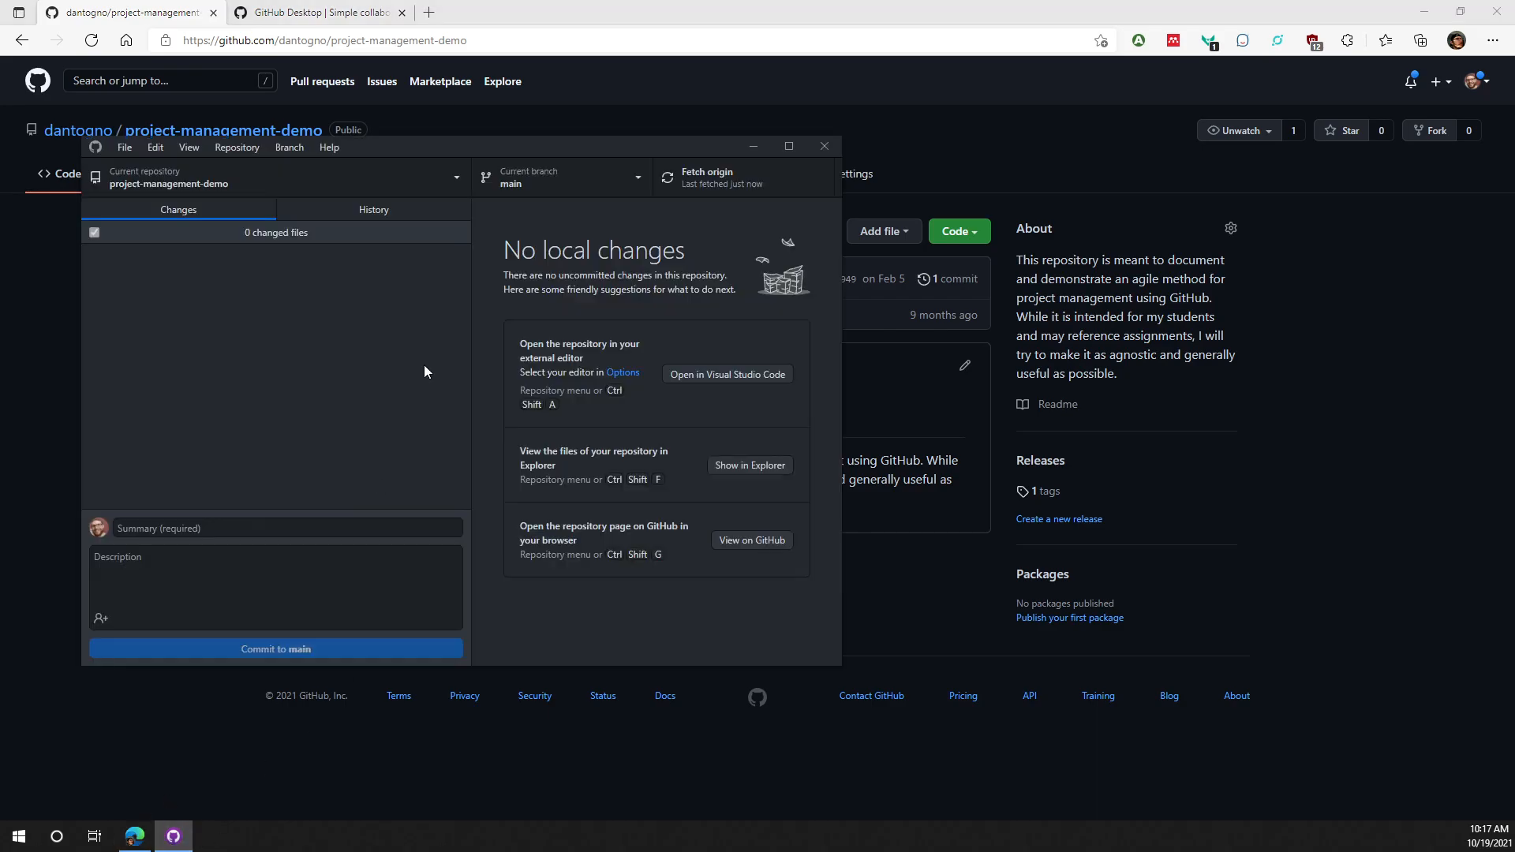
{"action": "left_click_drag", "start_coordinate": [462, 145], "coordinate": [466, 222]}
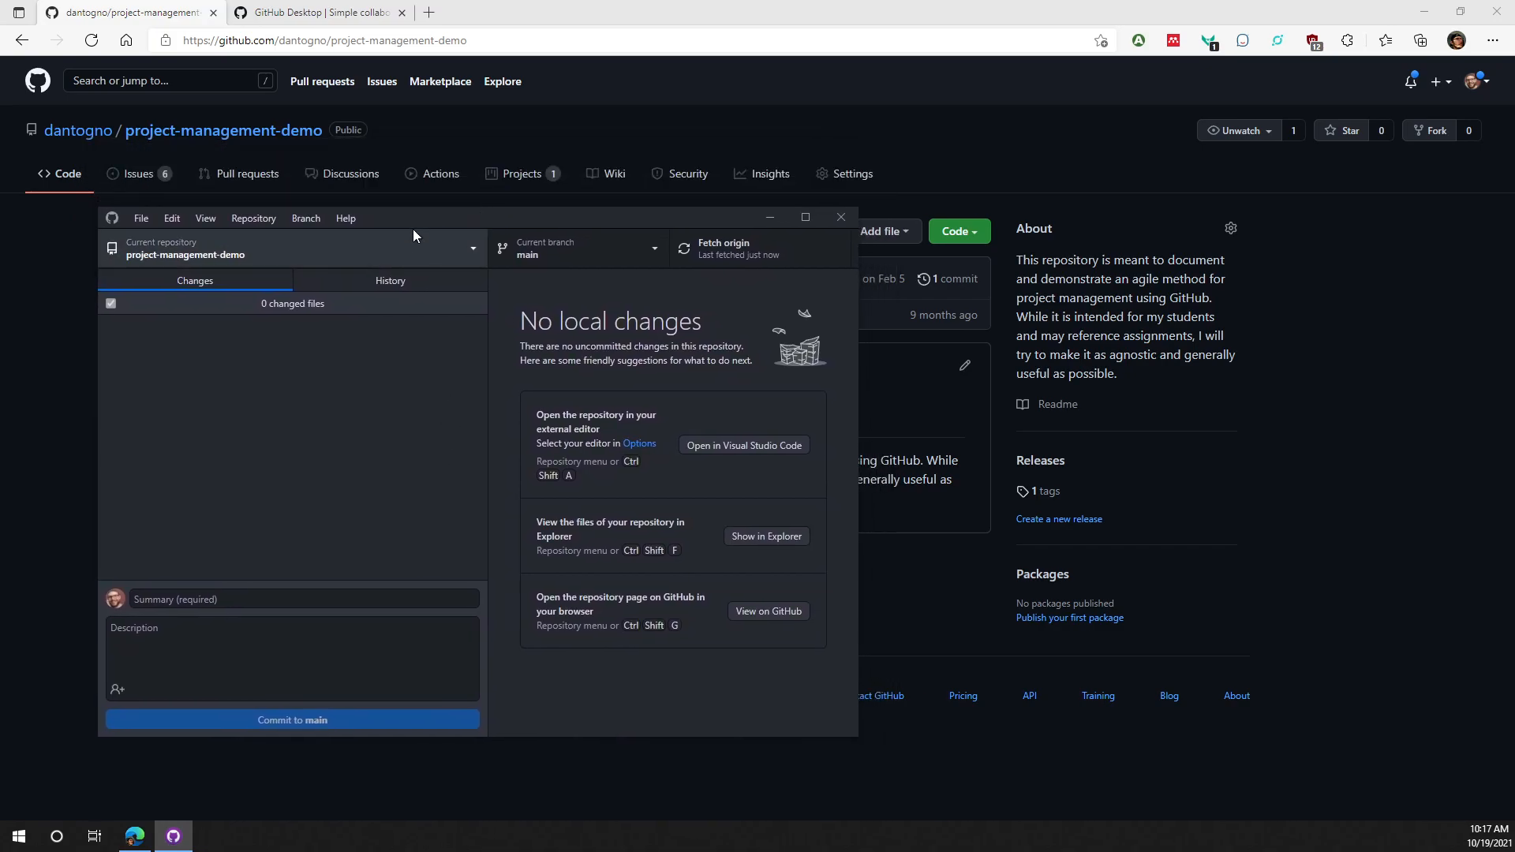
{"action": "left_click", "coordinate": [732, 251]}
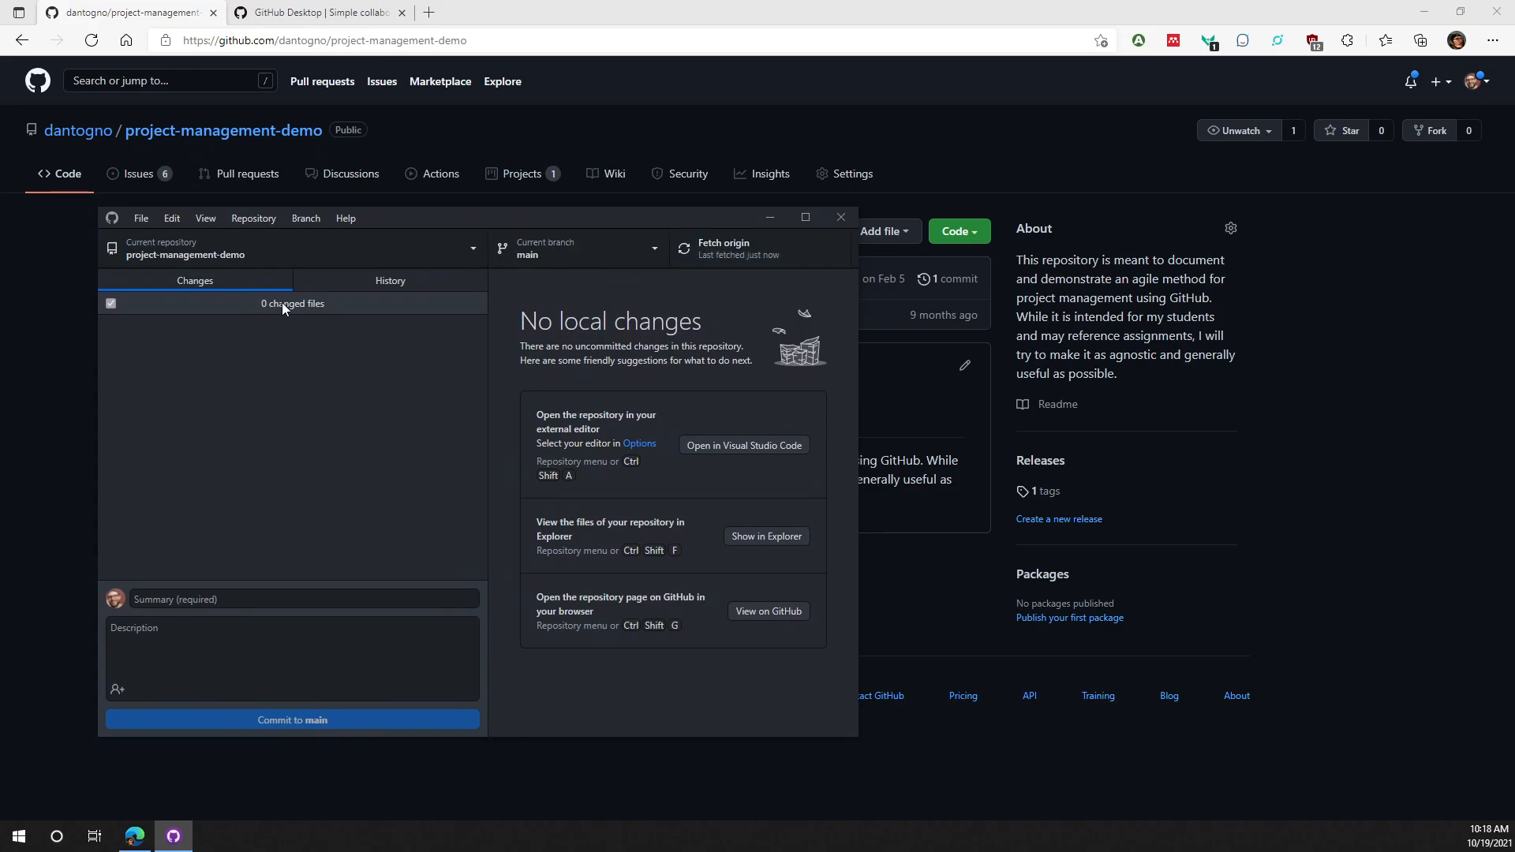
Show the cloned project-management-demo folder in File Explorer and position its window over GitHub Desktop.
{"action": "left_click", "coordinate": [254, 219]}
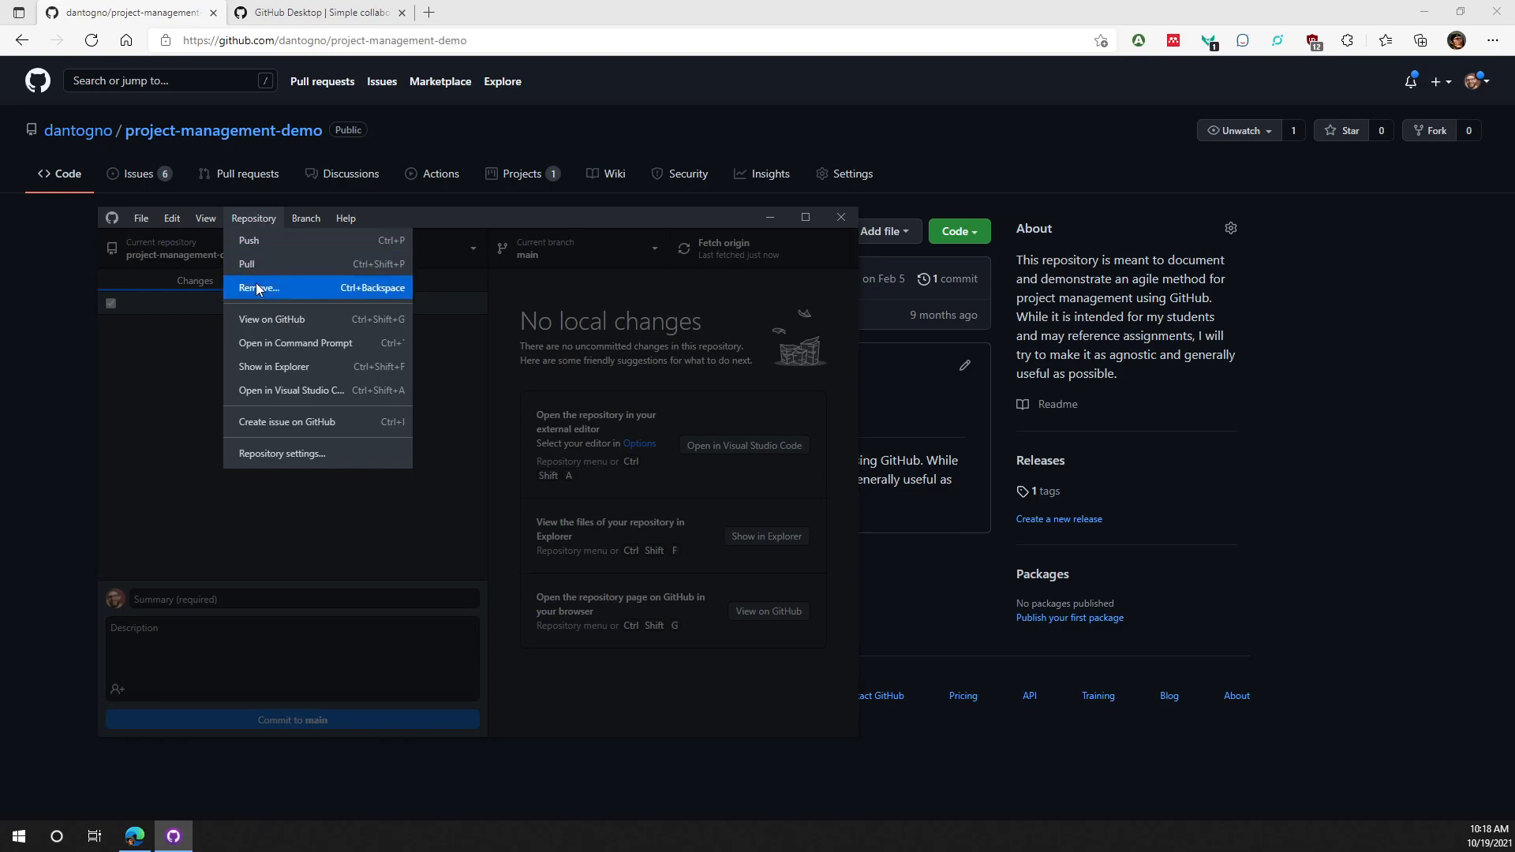
{"action": "left_click", "coordinate": [285, 366]}
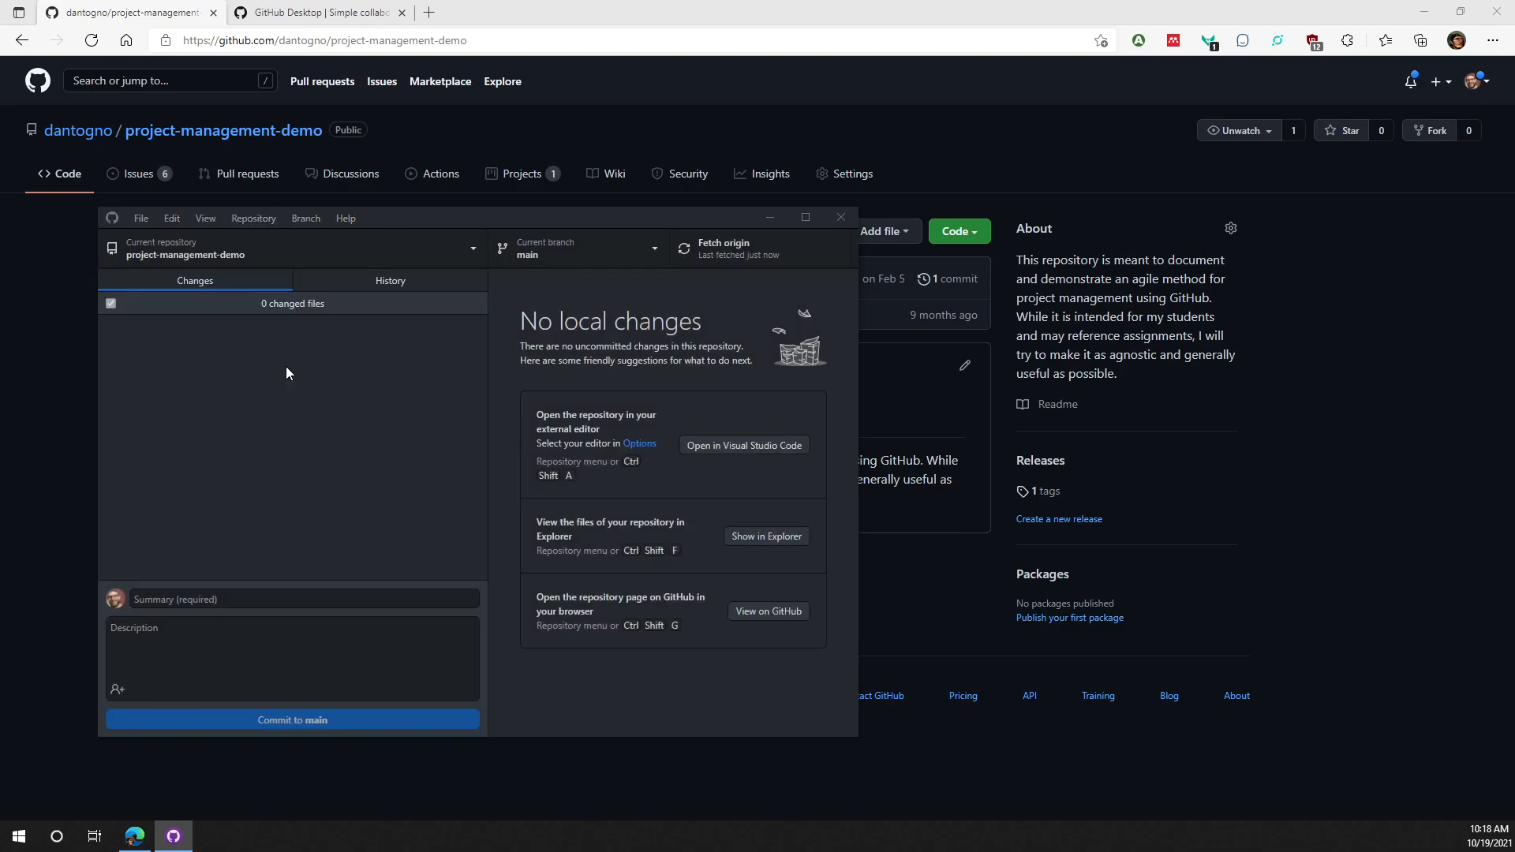
{"action": "left_click_drag", "start_coordinate": [0, 228], "coordinate": [907, 156]}
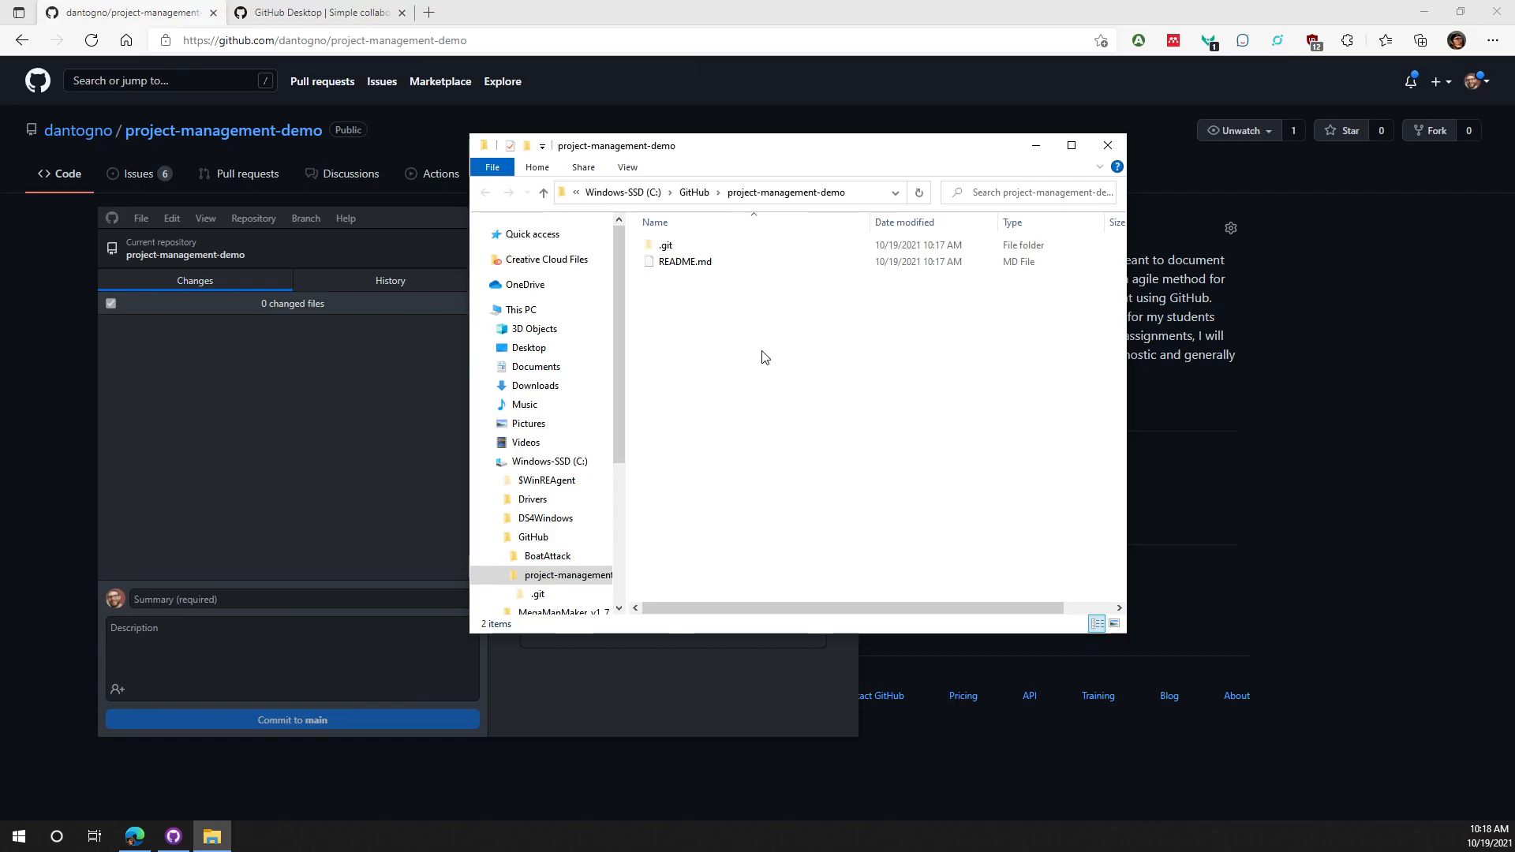
Arrange the File Explorer and GitHub Desktop windows so both are visible, with GitHub Desktop in front.
{"action": "left_click_drag", "start_coordinate": [831, 161], "coordinate": [785, 163]}
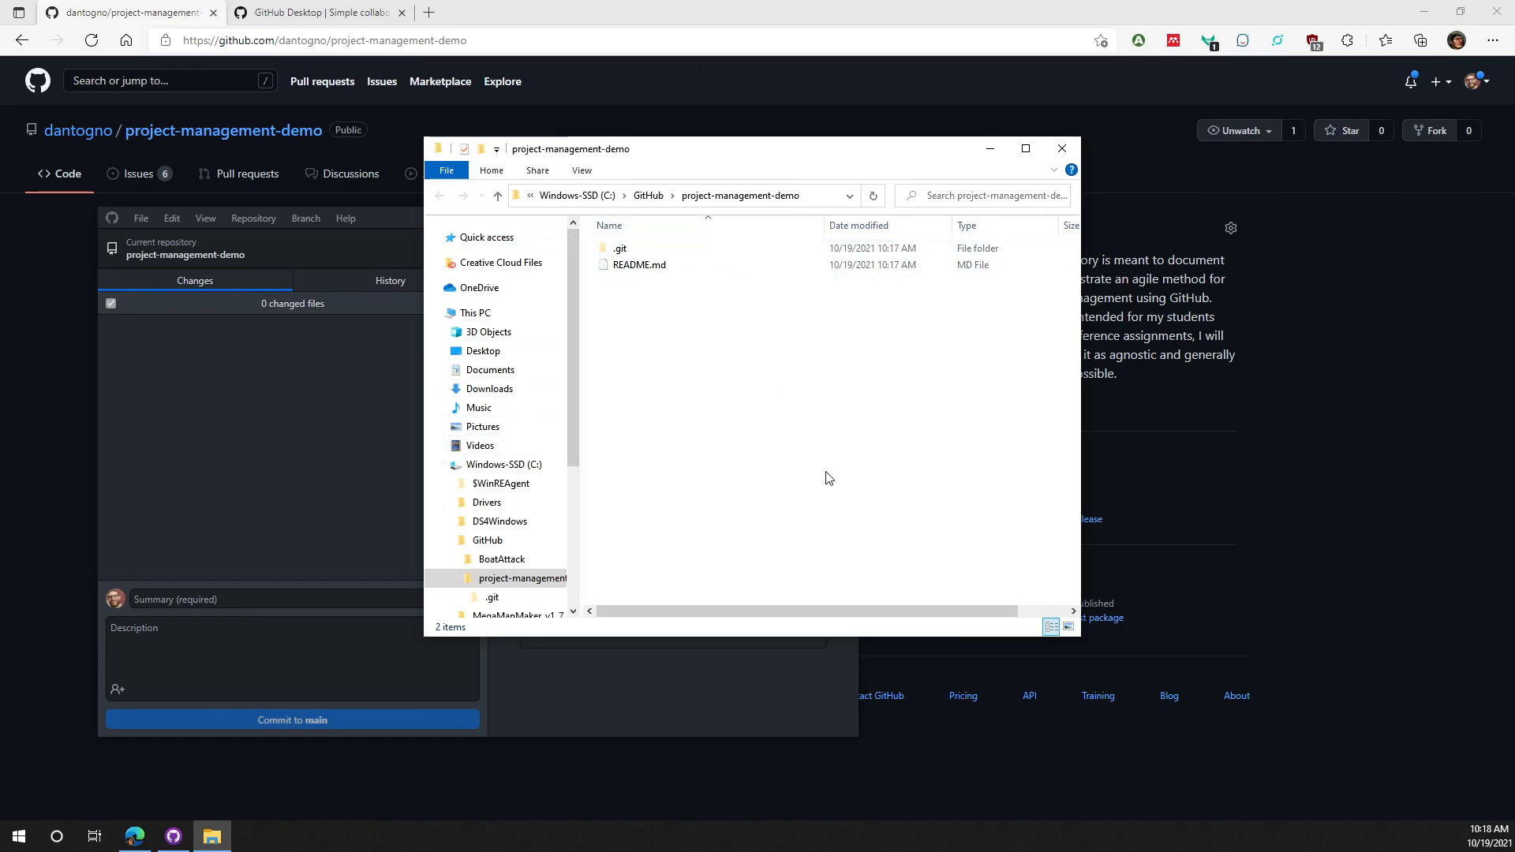
{"action": "left_click", "coordinate": [234, 414]}
{"action": "left_click_drag", "start_coordinate": [423, 214], "coordinate": [413, 295]}
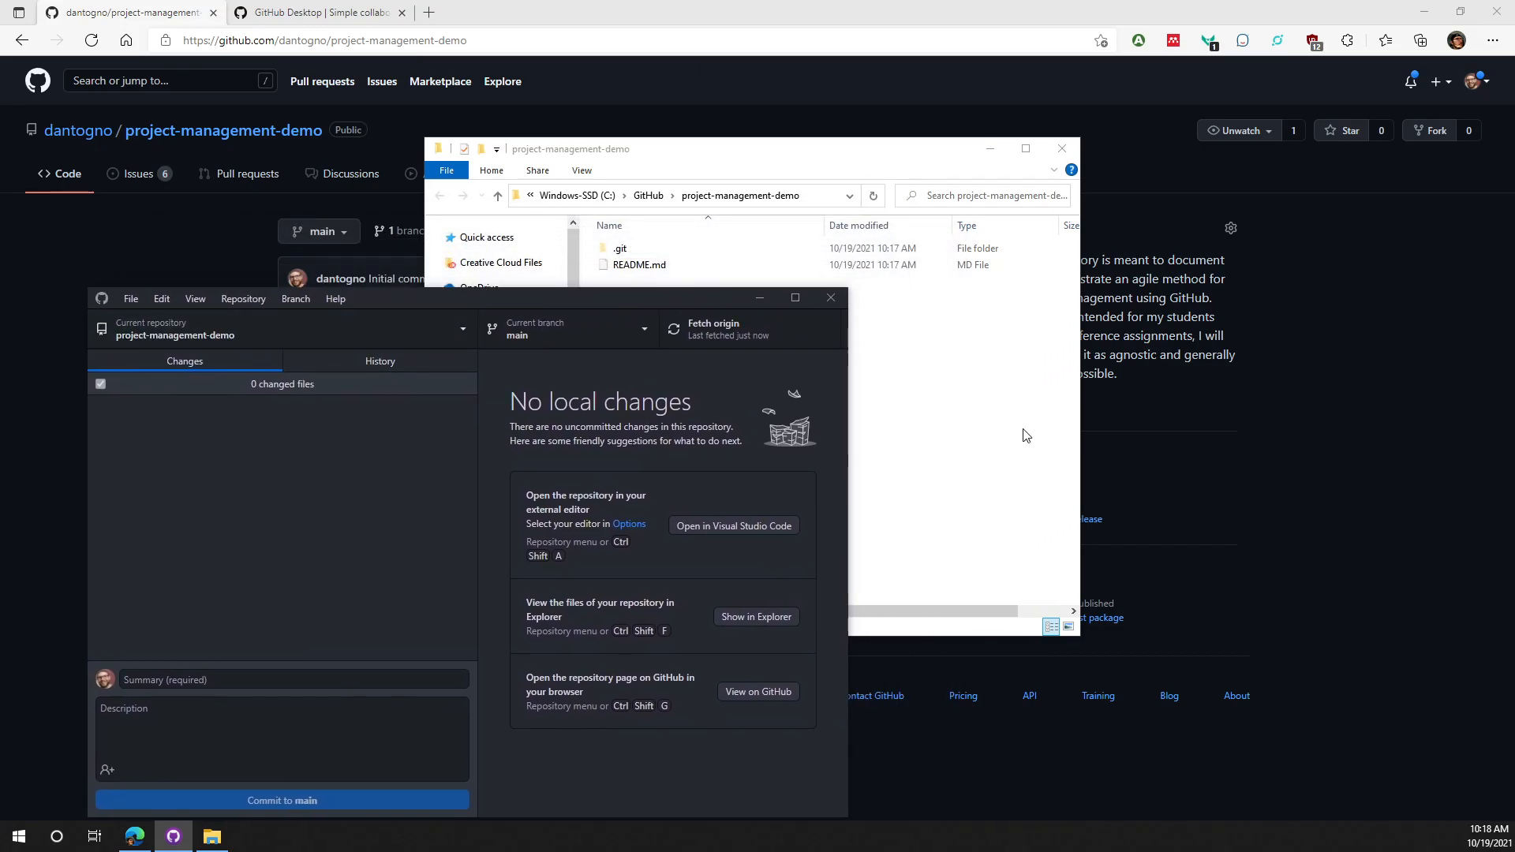
{"action": "left_click", "coordinate": [883, 416]}
{"action": "left_click", "coordinate": [245, 538]}
{"action": "left_click", "coordinate": [984, 410]}
{"action": "left_click", "coordinate": [328, 519]}
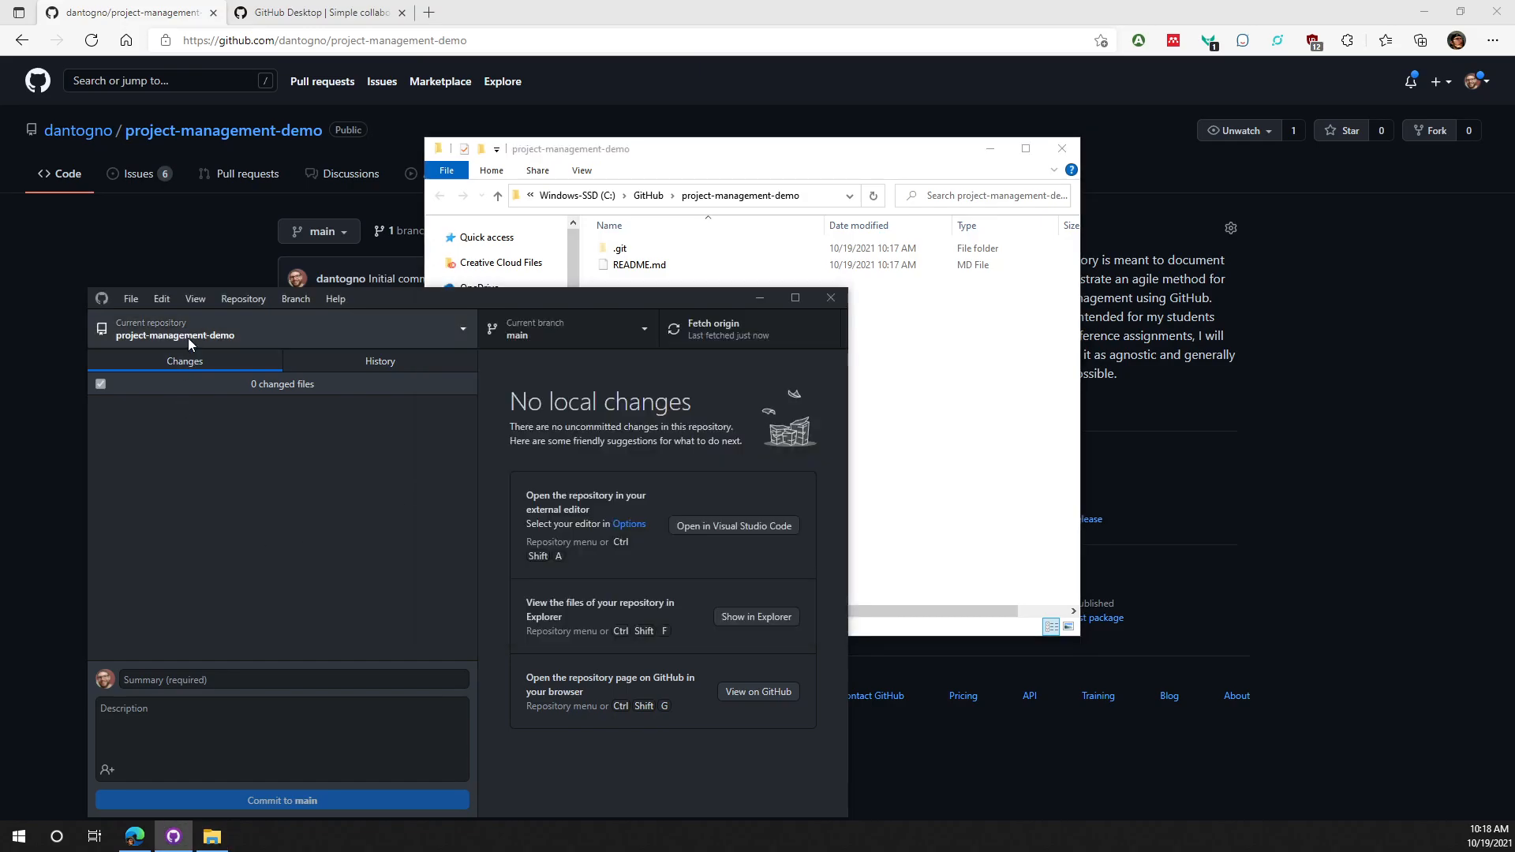
View the repository on GitHub from GitHub Desktop, check its commit list, and return to the repository's main page.
{"action": "left_click", "coordinate": [245, 298]}
{"action": "left_click", "coordinate": [245, 296]}
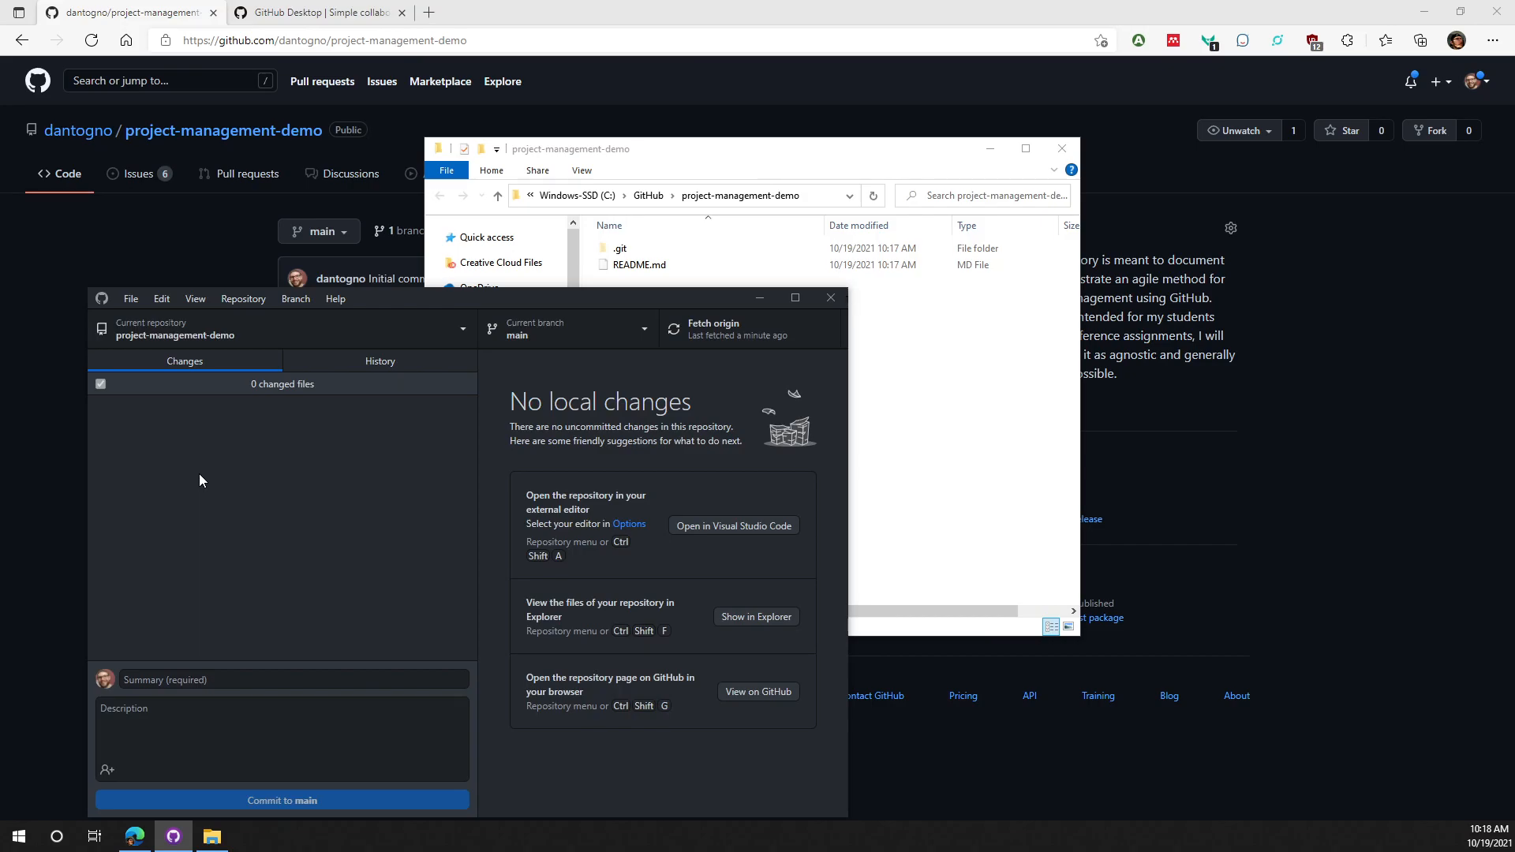
{"action": "left_click", "coordinate": [249, 302]}
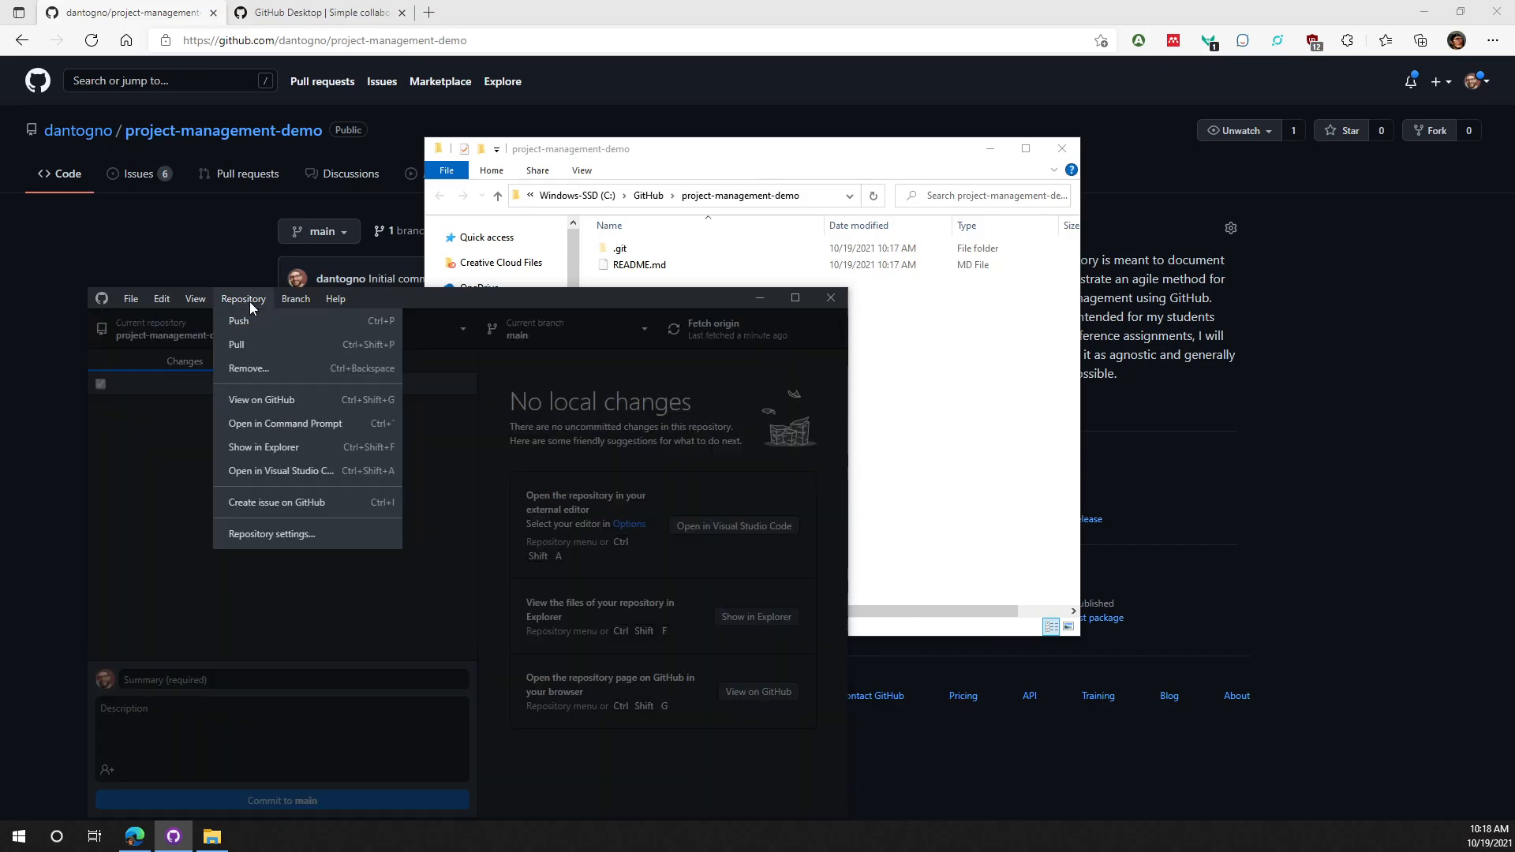
{"action": "left_click", "coordinate": [281, 401]}
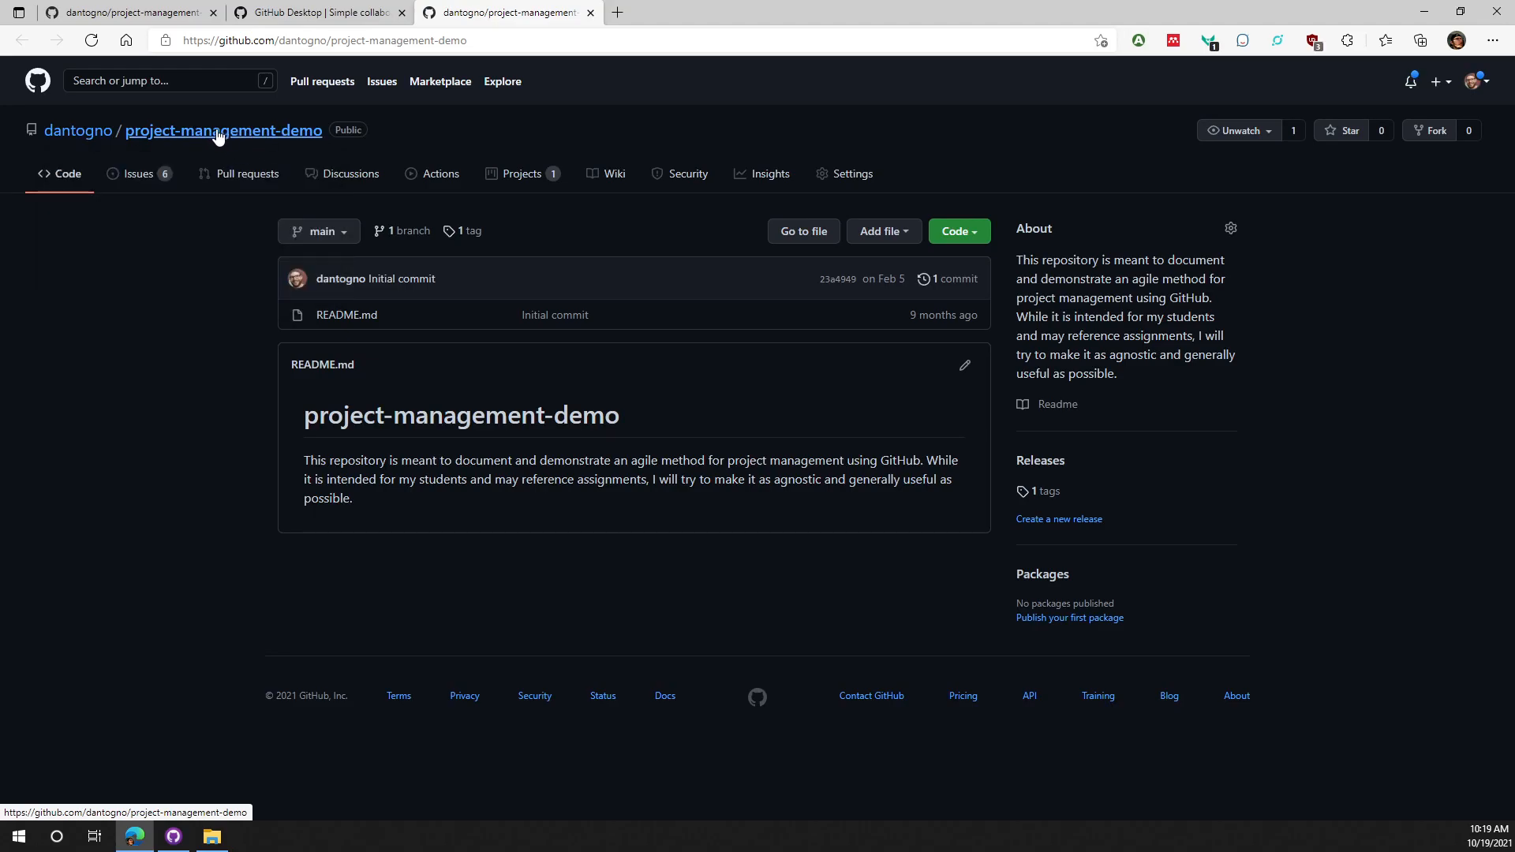
{"action": "left_click", "coordinate": [963, 282]}
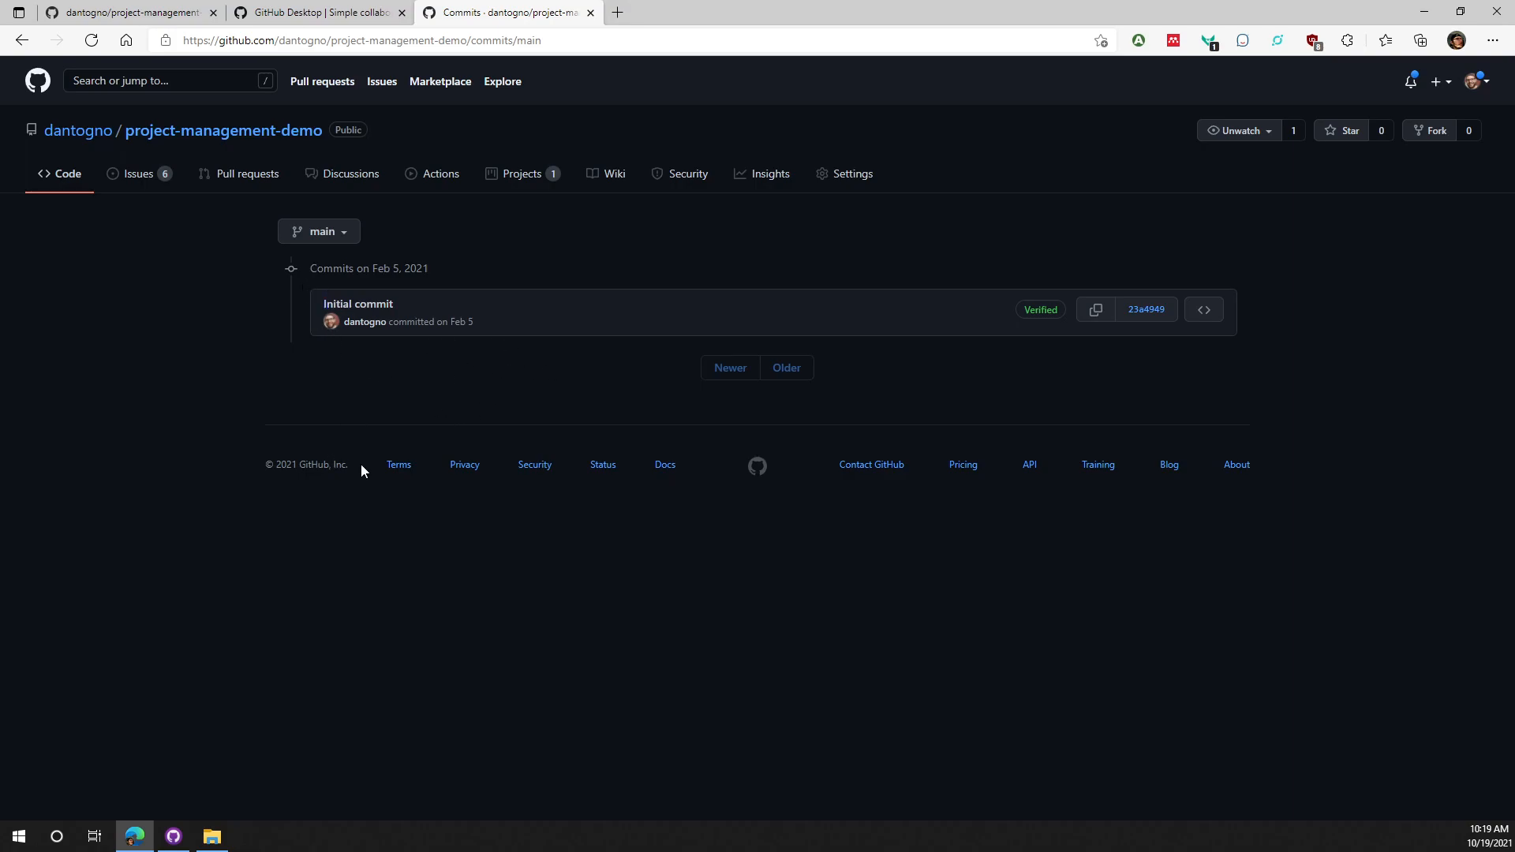
{"action": "key", "text": "alt+Left"}
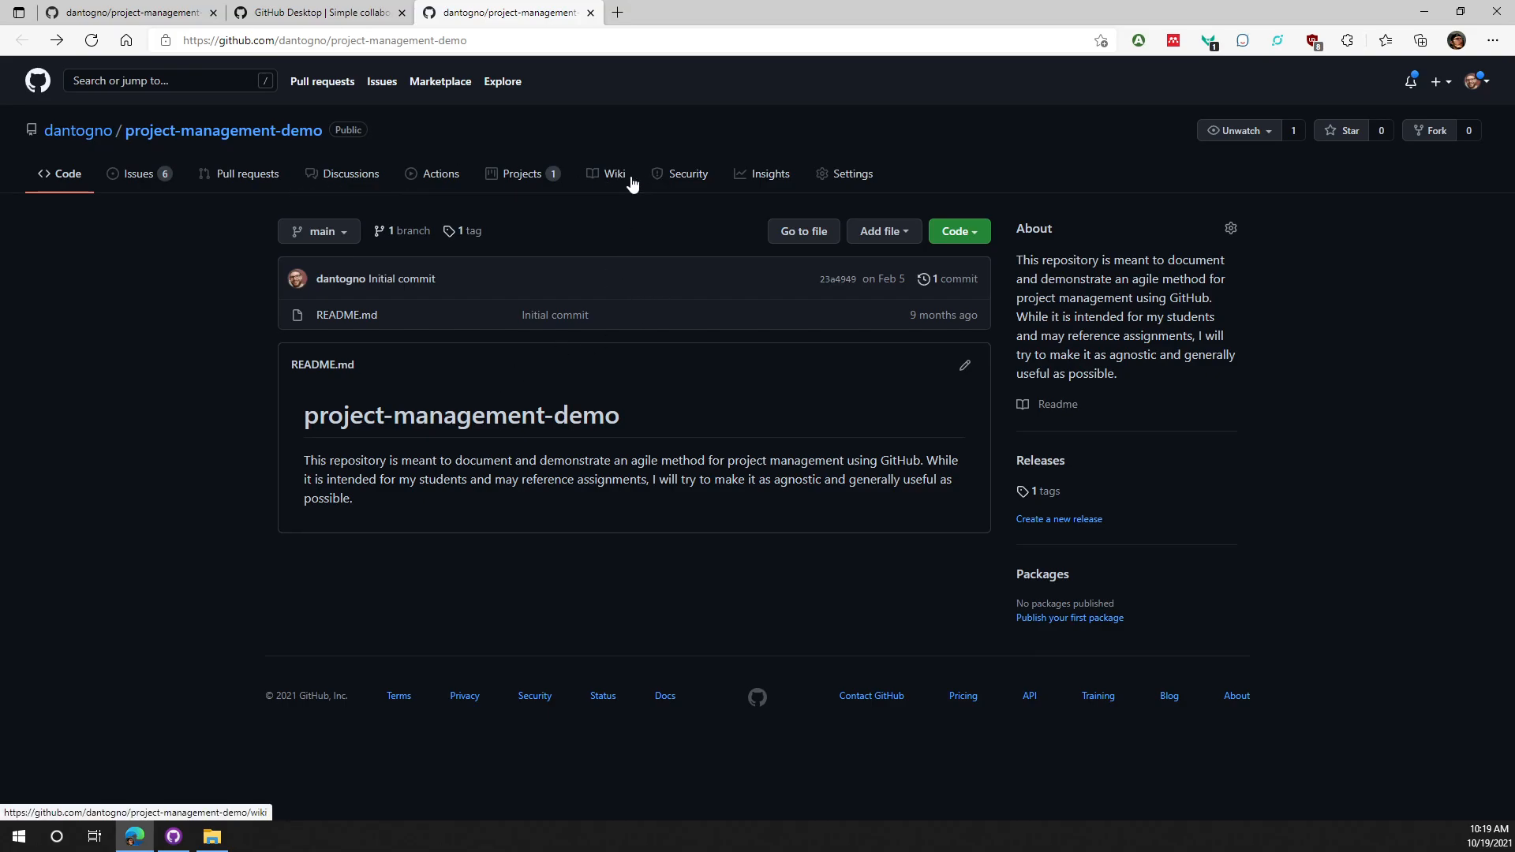
Look through the repository's issues, wiki home page and Sprint 1 project board on GitHub.
{"action": "left_click", "coordinate": [150, 183]}
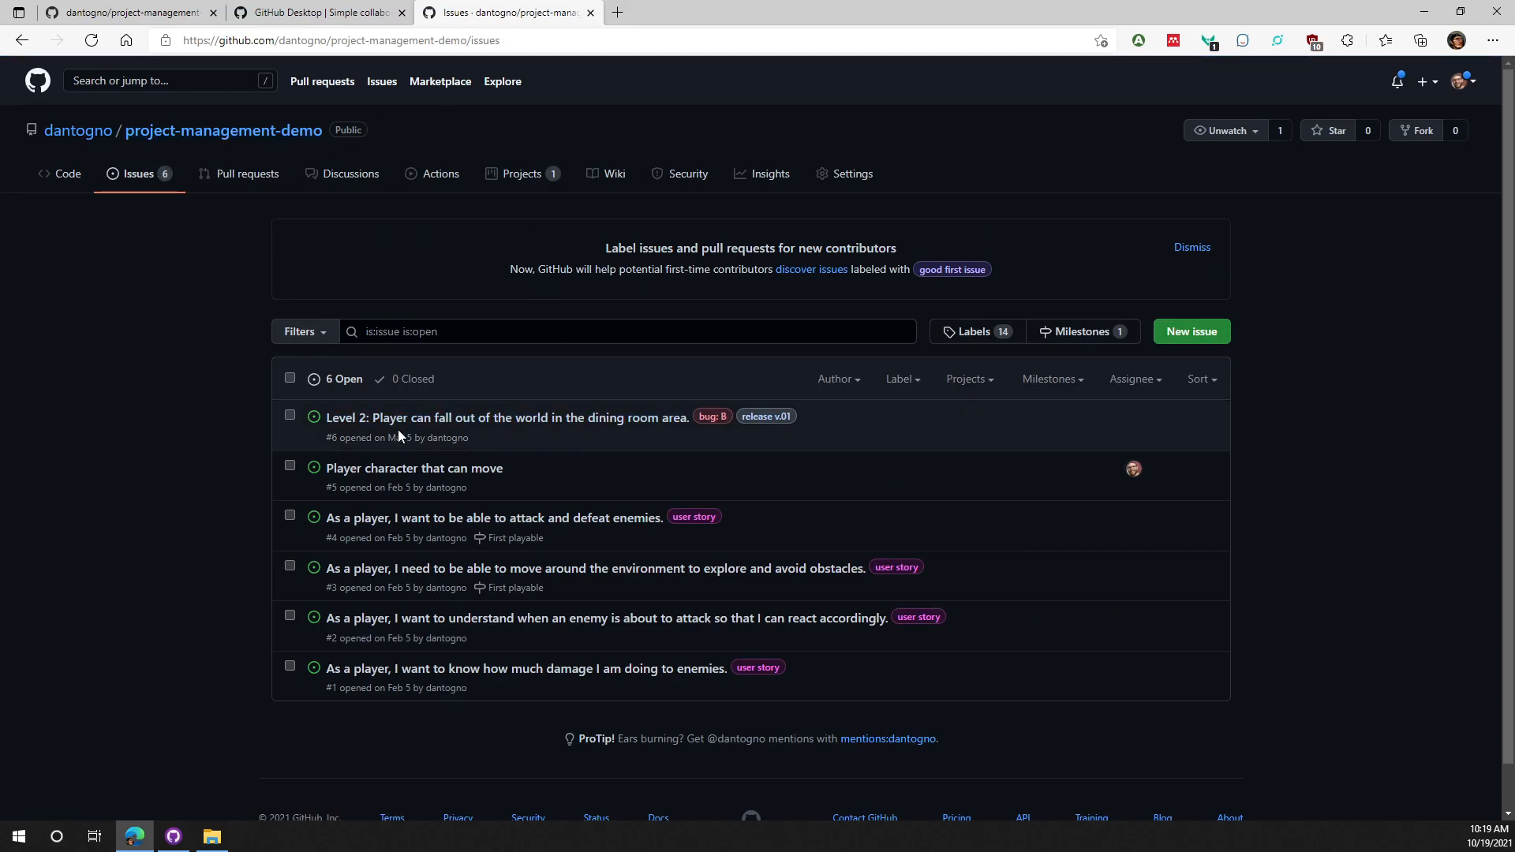
{"action": "scroll", "coordinate": [387, 441], "scroll_direction": "down", "scroll_amount": 1}
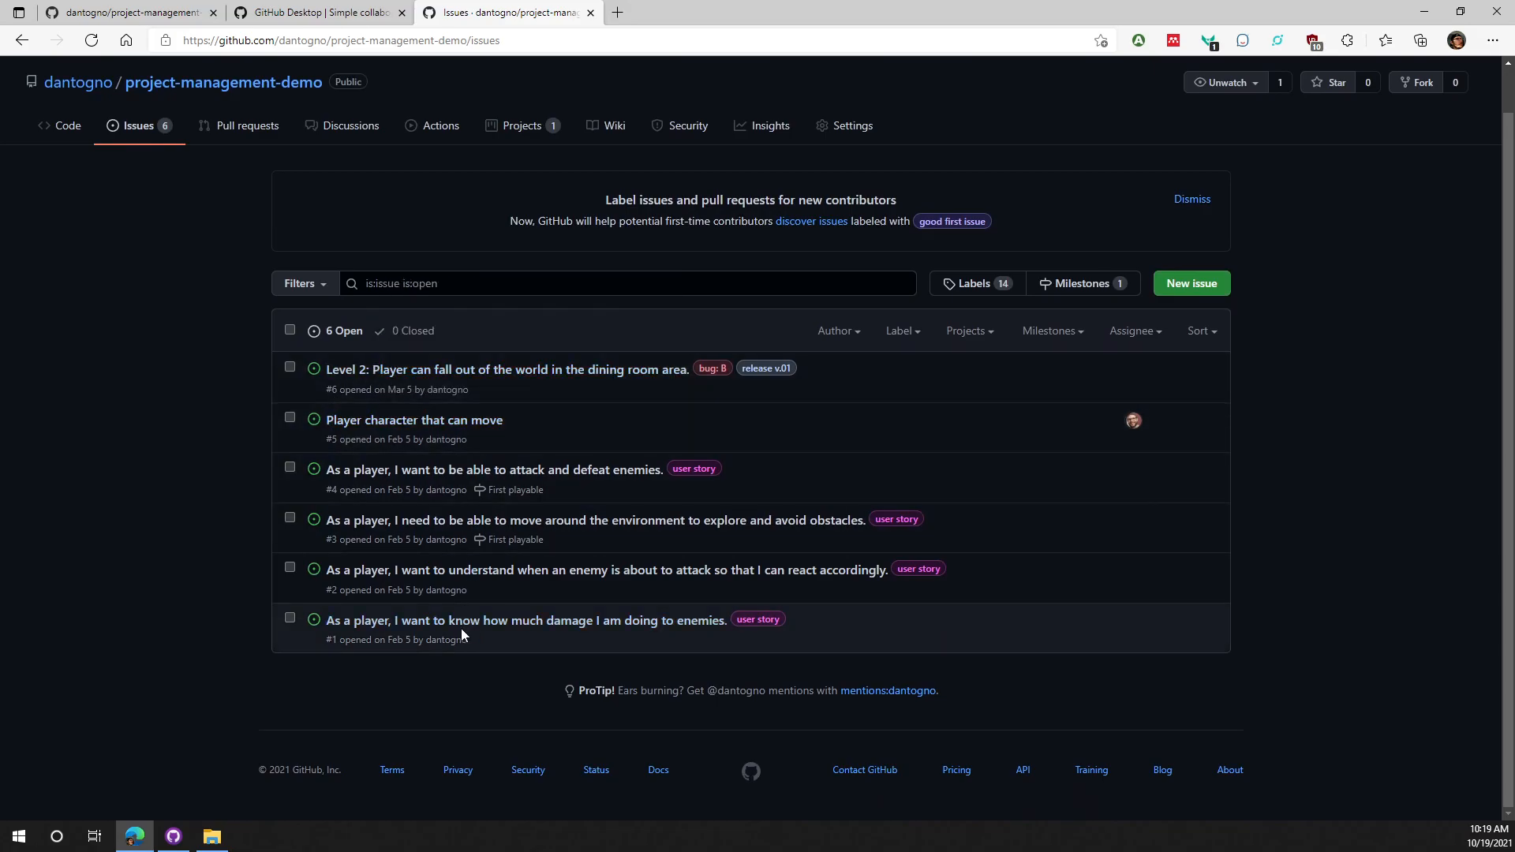
{"action": "left_click", "coordinate": [603, 128]}
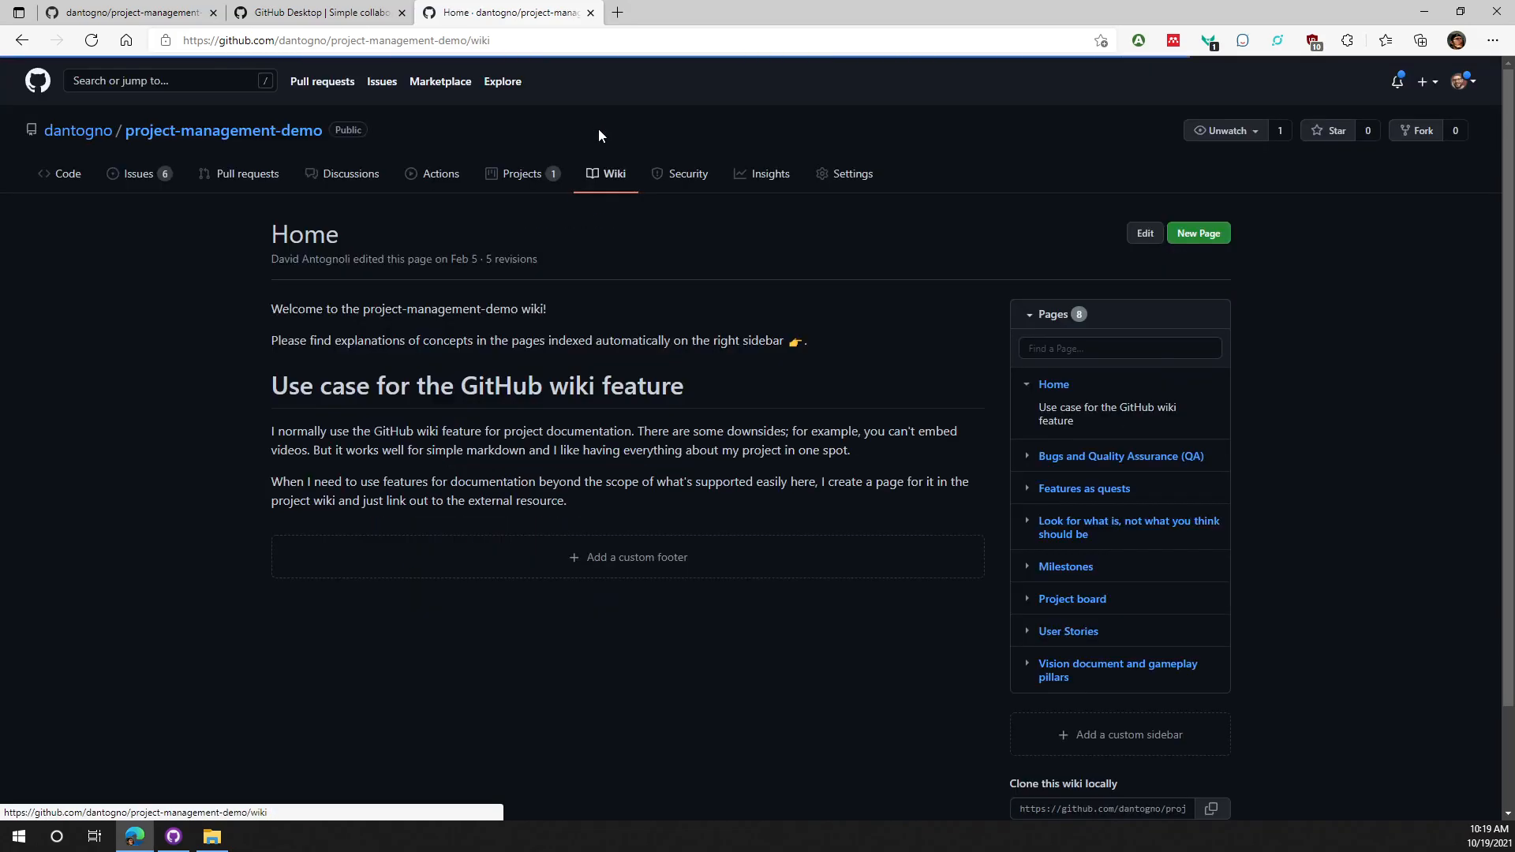
{"action": "left_click", "coordinate": [513, 178]}
{"action": "left_click", "coordinate": [319, 321]}
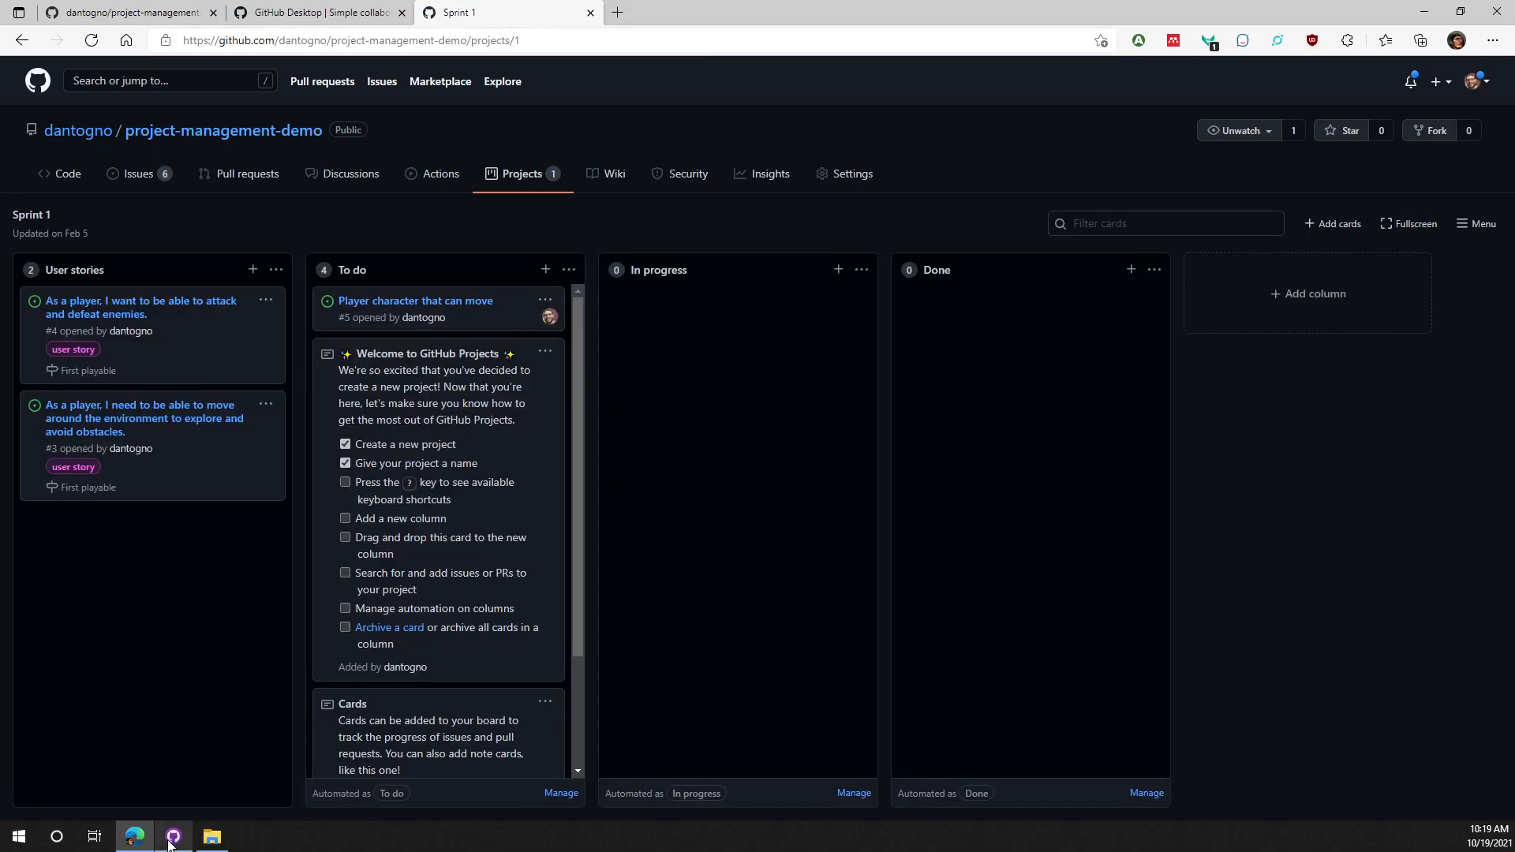
Close the browser and rearrange GitHub Desktop and File Explorer, with the project-management-demo folder window in front.
{"action": "left_click", "coordinate": [173, 836]}
{"action": "left_click_drag", "start_coordinate": [459, 295], "coordinate": [585, 138]}
{"action": "left_click", "coordinate": [1496, 11]}
{"action": "left_click_drag", "start_coordinate": [645, 140], "coordinate": [553, 72]}
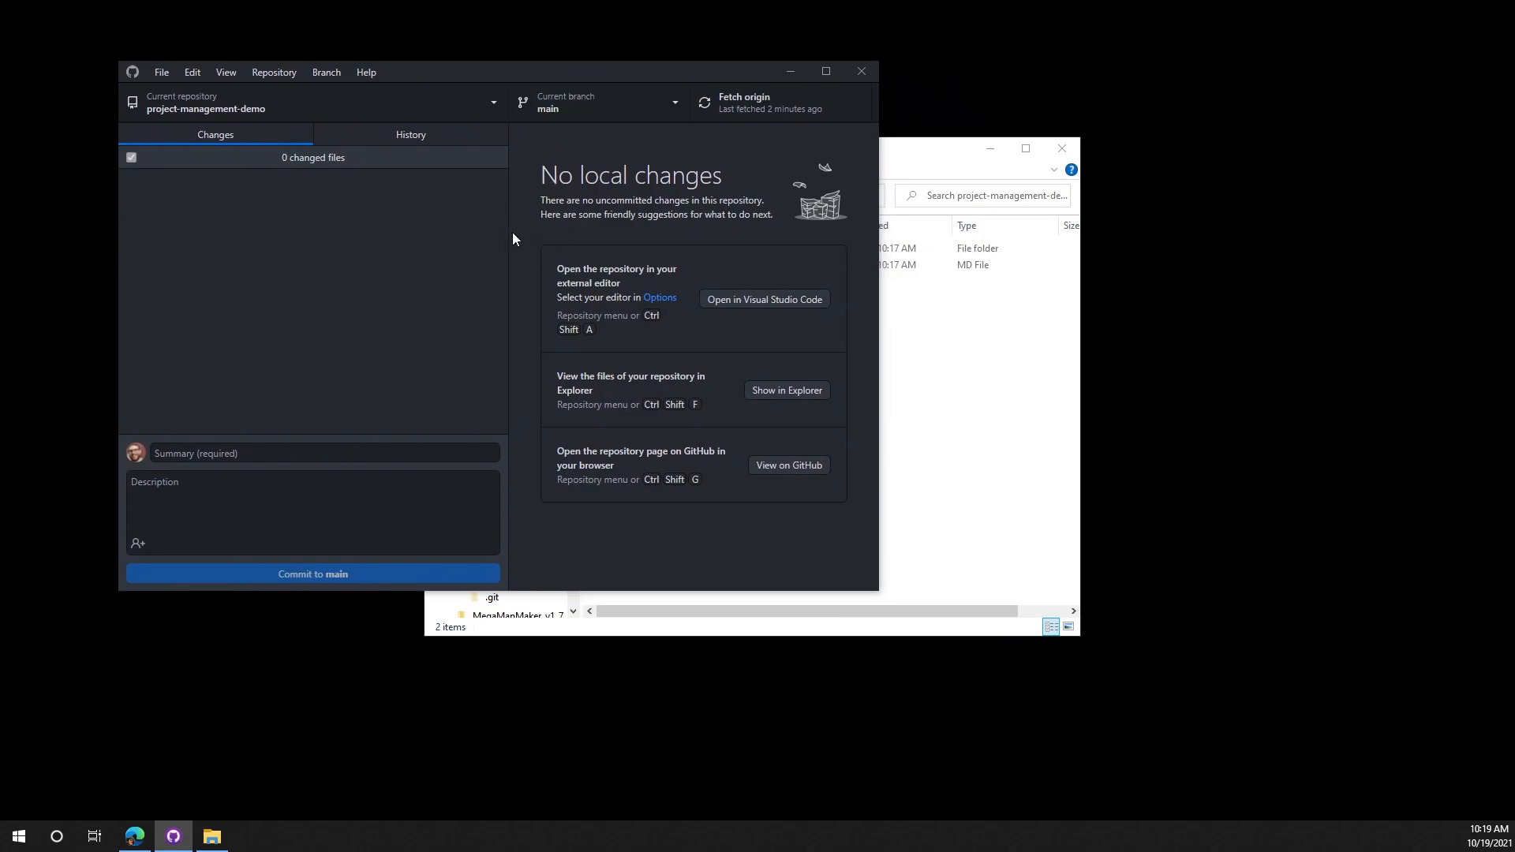
{"action": "left_click", "coordinate": [987, 427]}
{"action": "left_click_drag", "start_coordinate": [743, 156], "coordinate": [774, 274]}
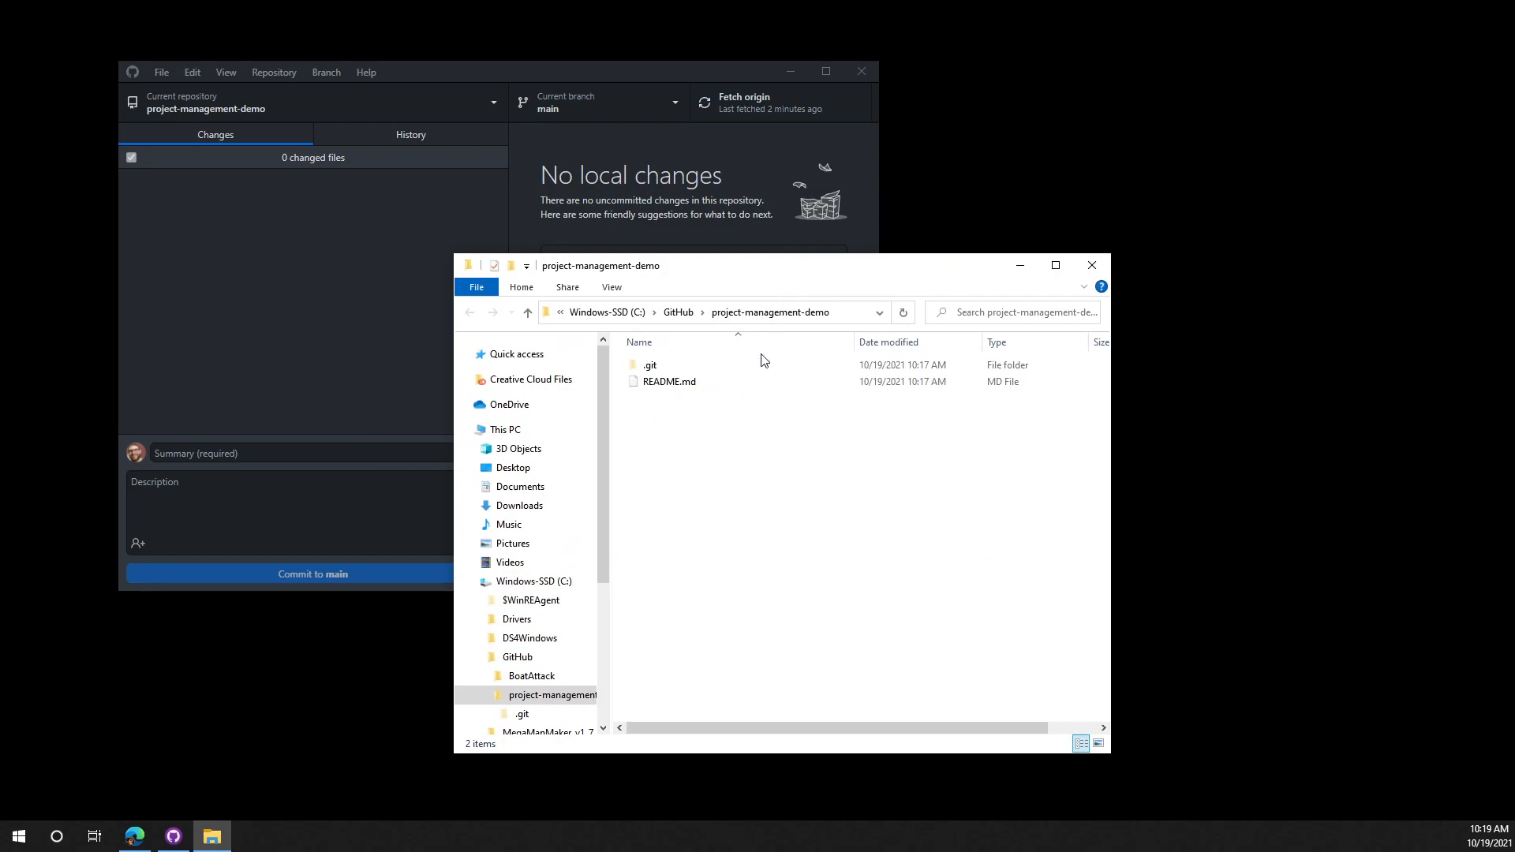
Create a text document named TestFile in the project-management-demo folder and open it in Visual Studio Code.
{"action": "right_click", "coordinate": [672, 468]}
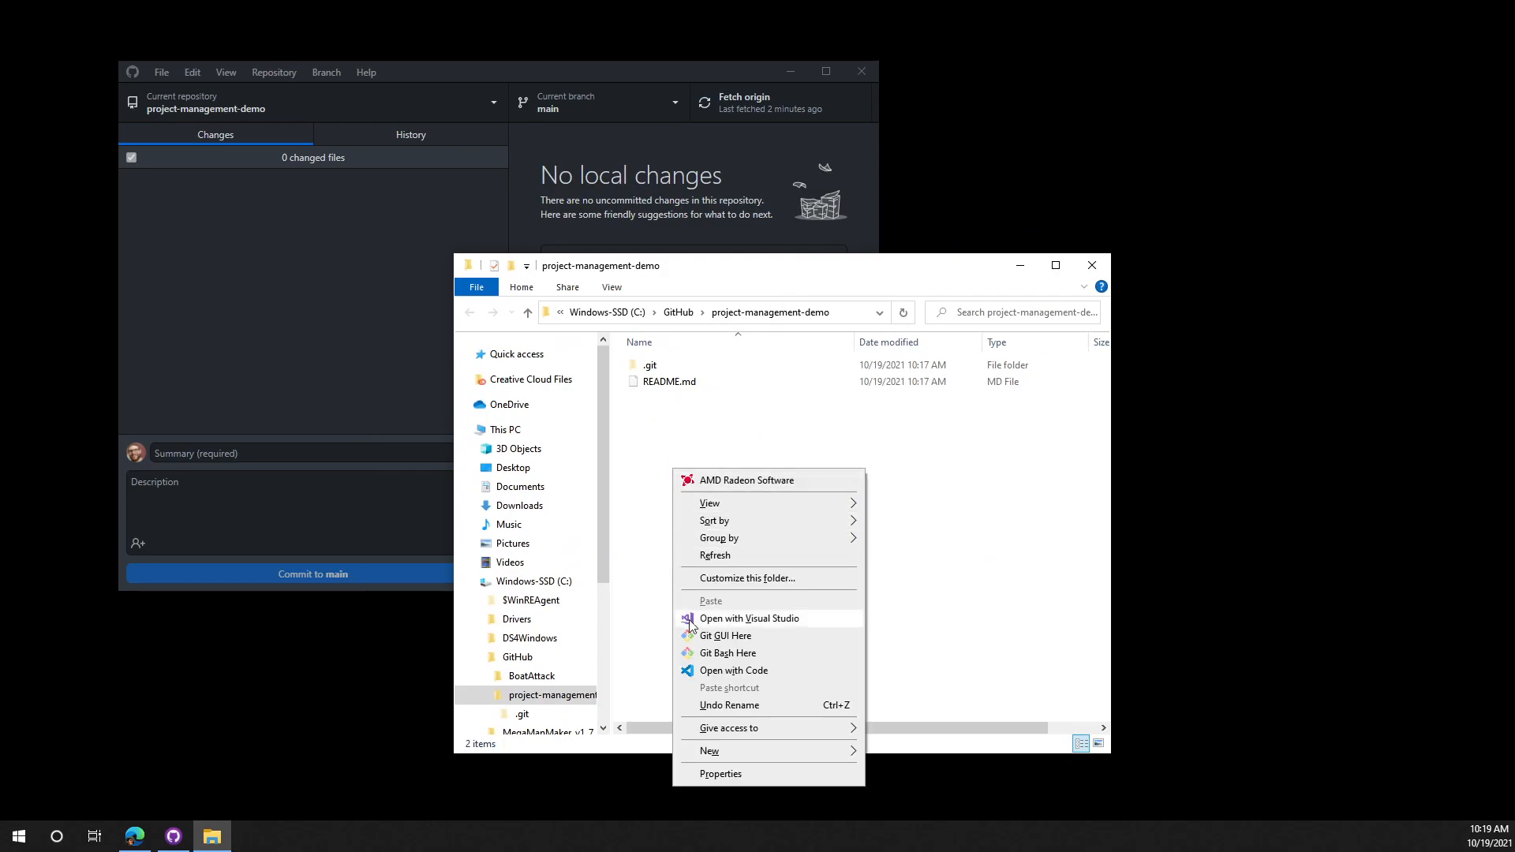
{"action": "mouse_move", "coordinate": [727, 753]}
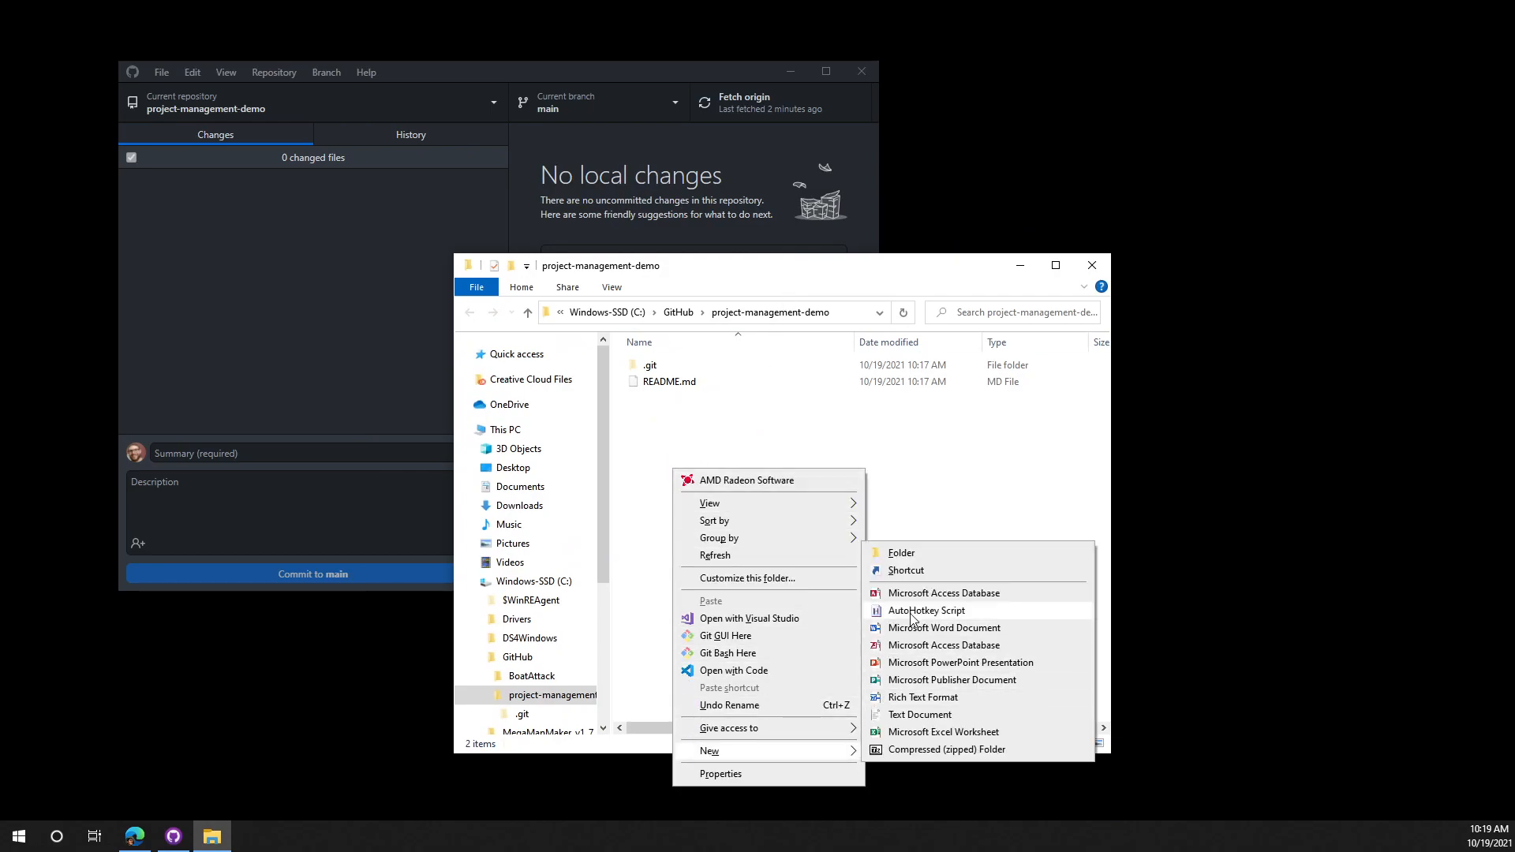
{"action": "left_click", "coordinate": [931, 719]}
{"action": "type", "text": "TestFile"}
{"action": "key", "text": "Return"}
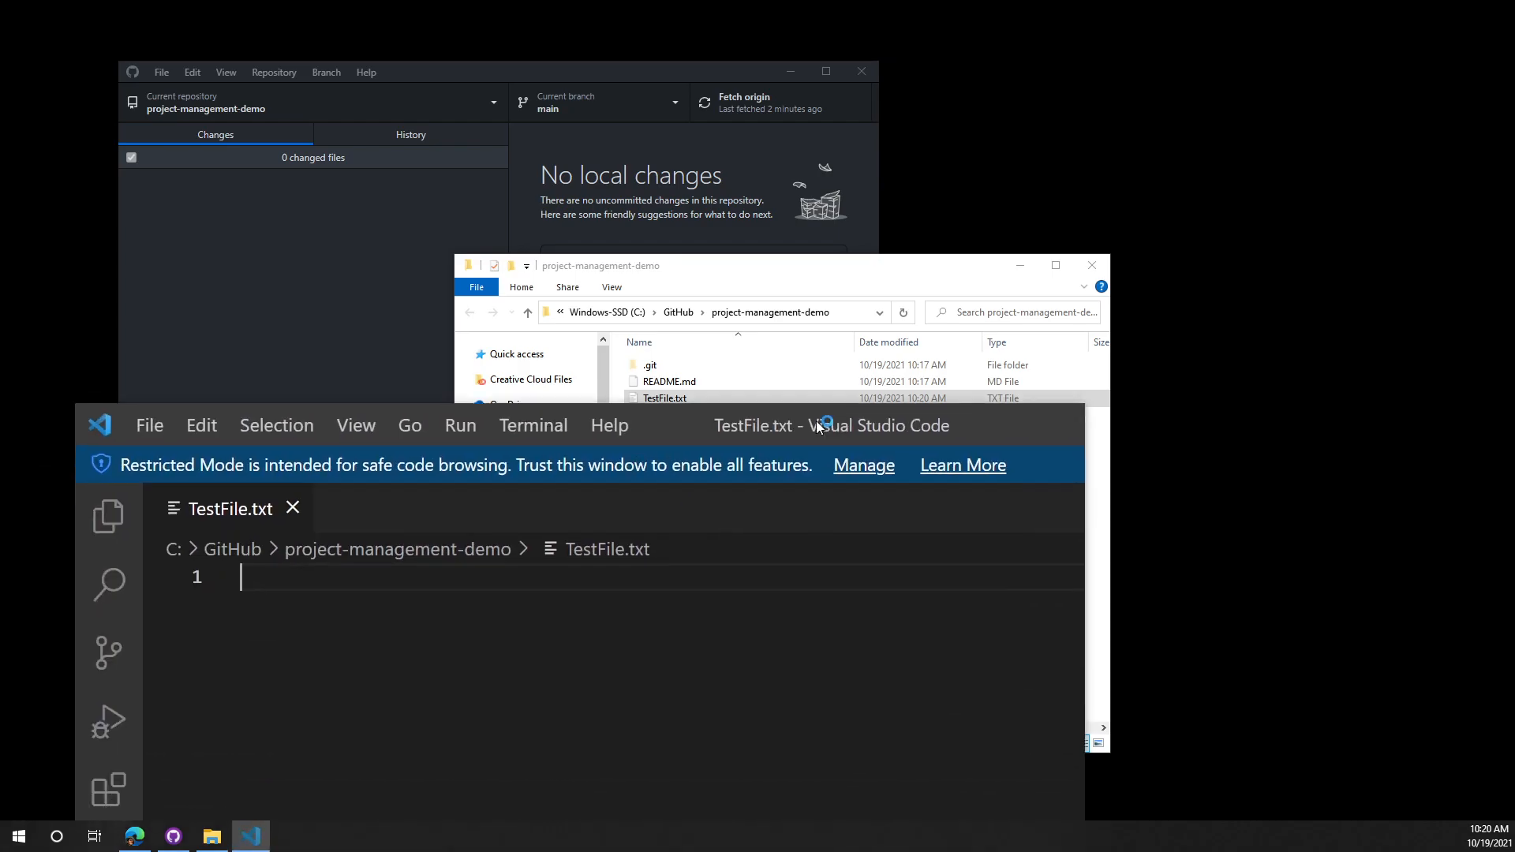
Enter "Testing 123!" in TestFile.txt, save the file, and close Visual Studio Code.
{"action": "type", "text": "Testing 12"}
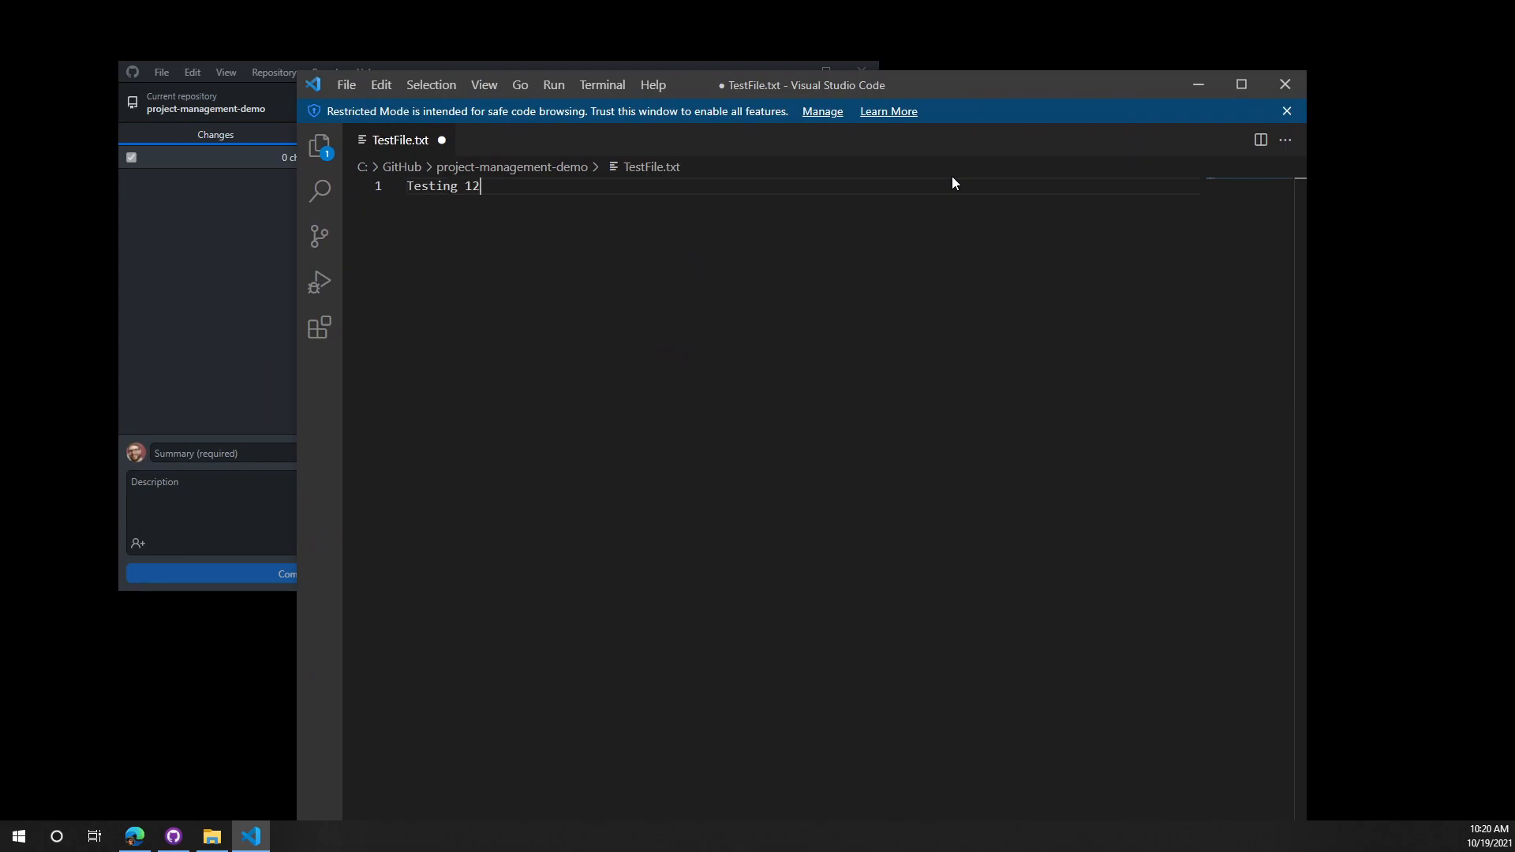
{"action": "type", "text": "3+"}
{"action": "key", "text": "BackSpace"}
{"action": "type", "text": "!"}
{"action": "key", "text": "ctrl+s"}
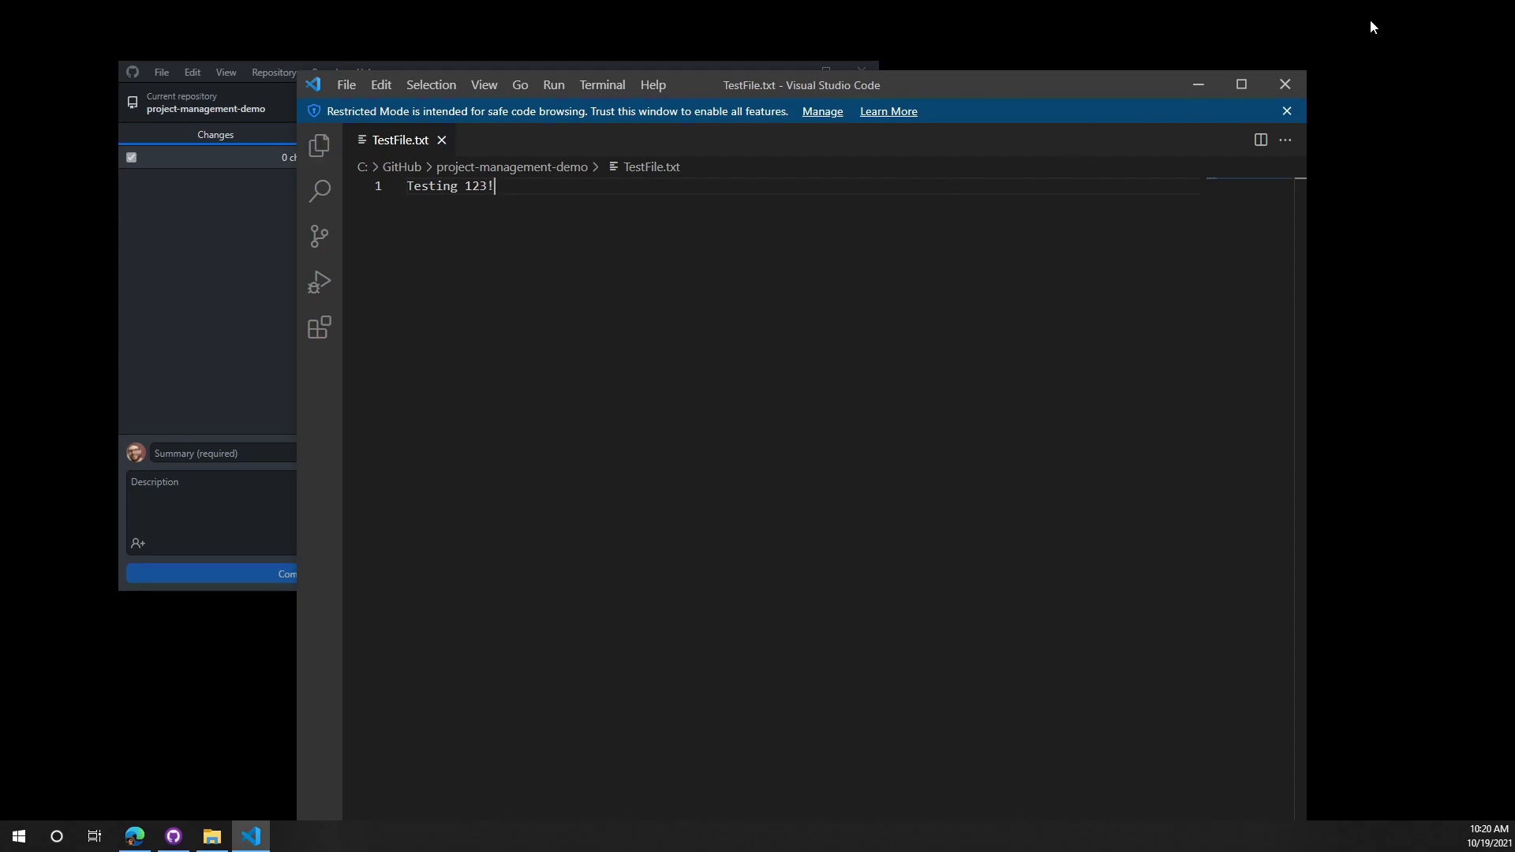
{"action": "left_click", "coordinate": [1285, 84]}
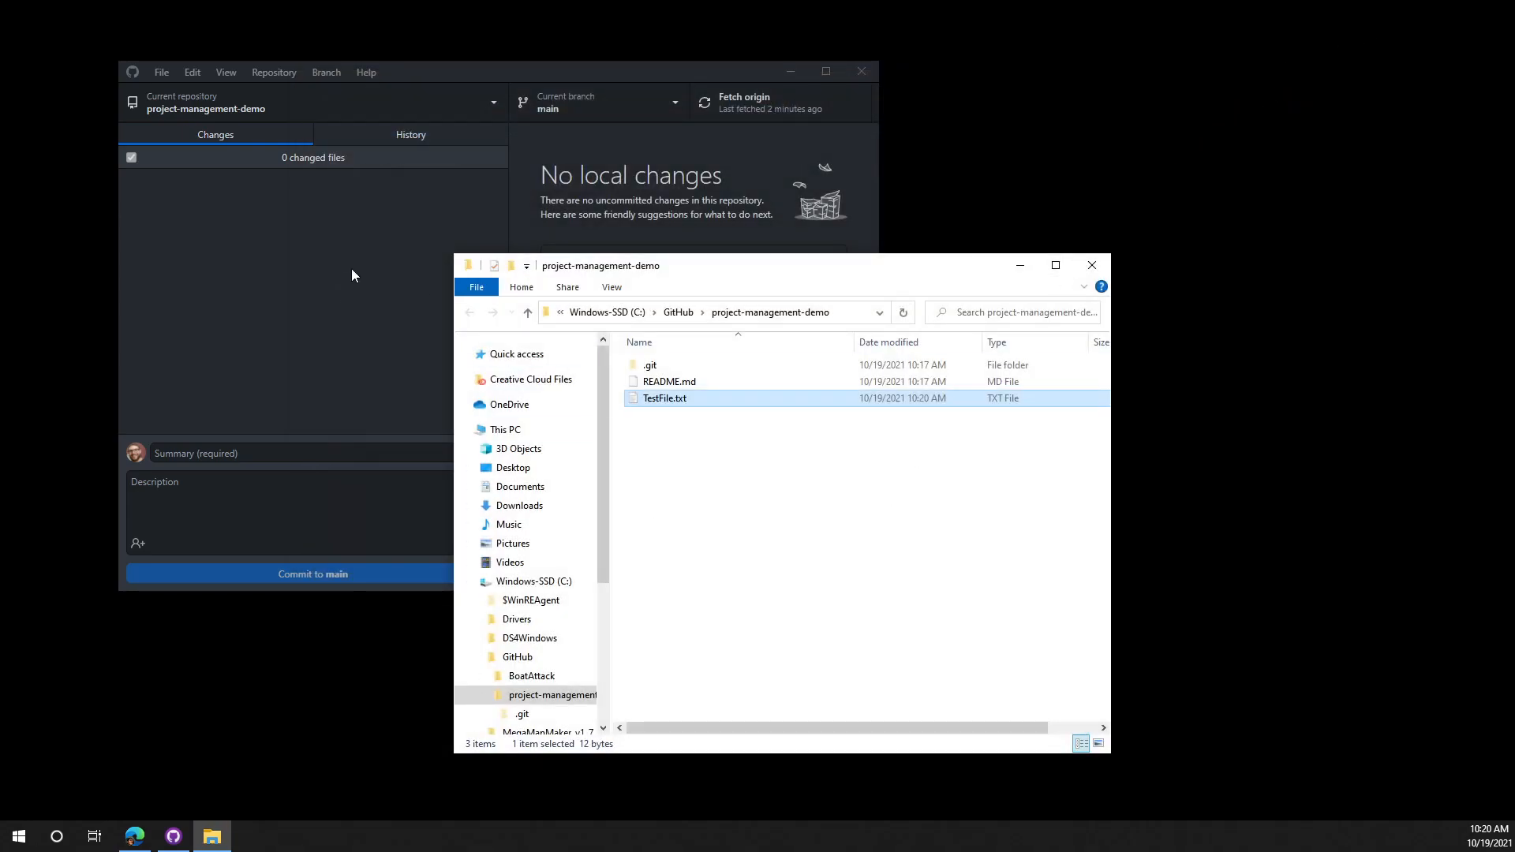
Move File Explorer away from GitHub Desktop's list of changes, switch to GitHub Desktop, and select the changed TestFile.txt.
{"action": "left_click_drag", "start_coordinate": [884, 268], "coordinate": [1012, 219]}
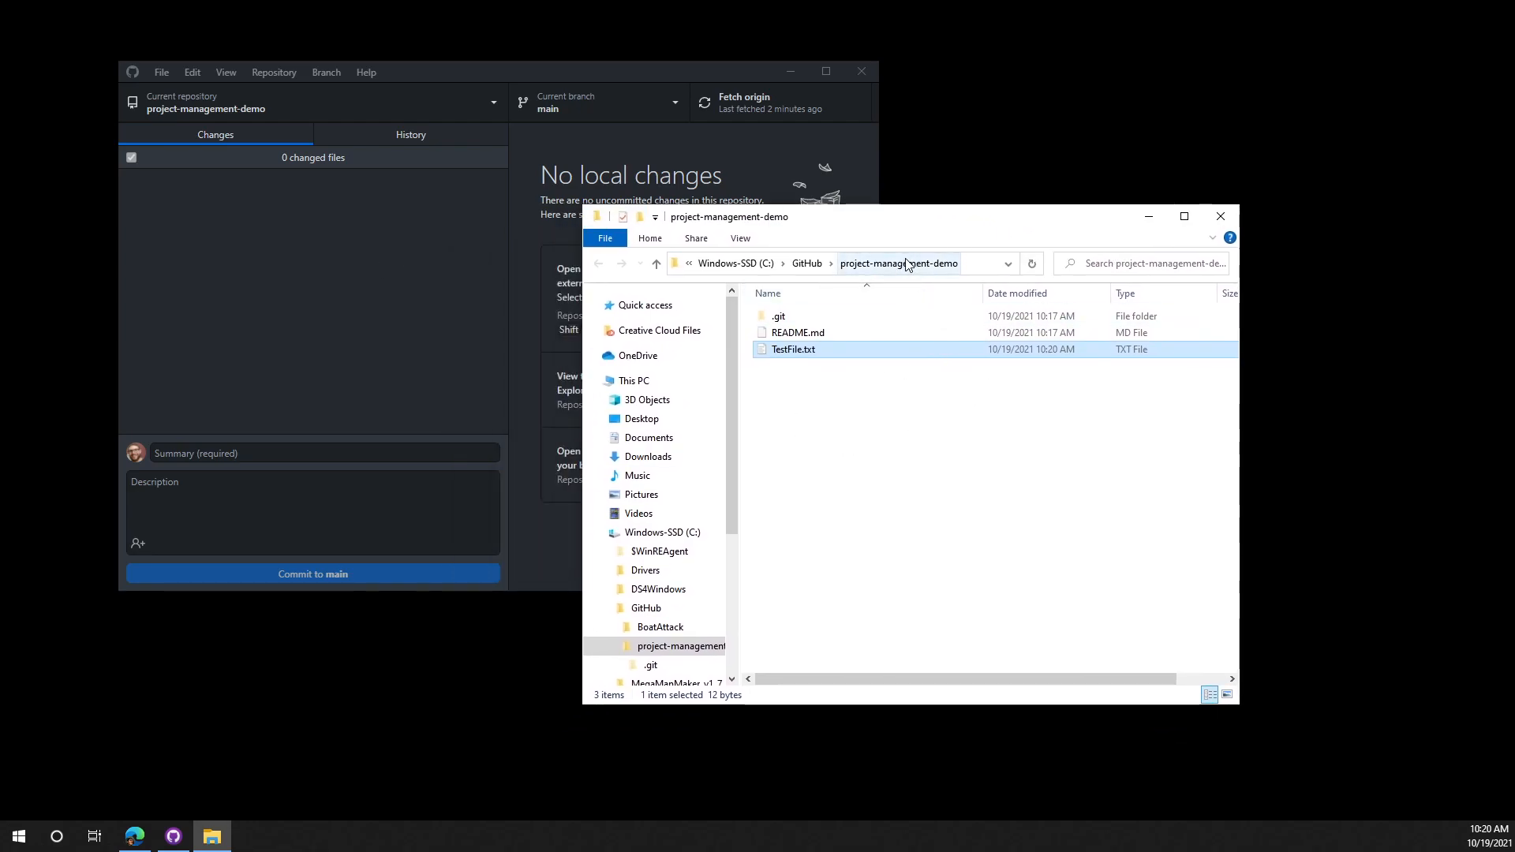
{"action": "left_click", "coordinate": [277, 300]}
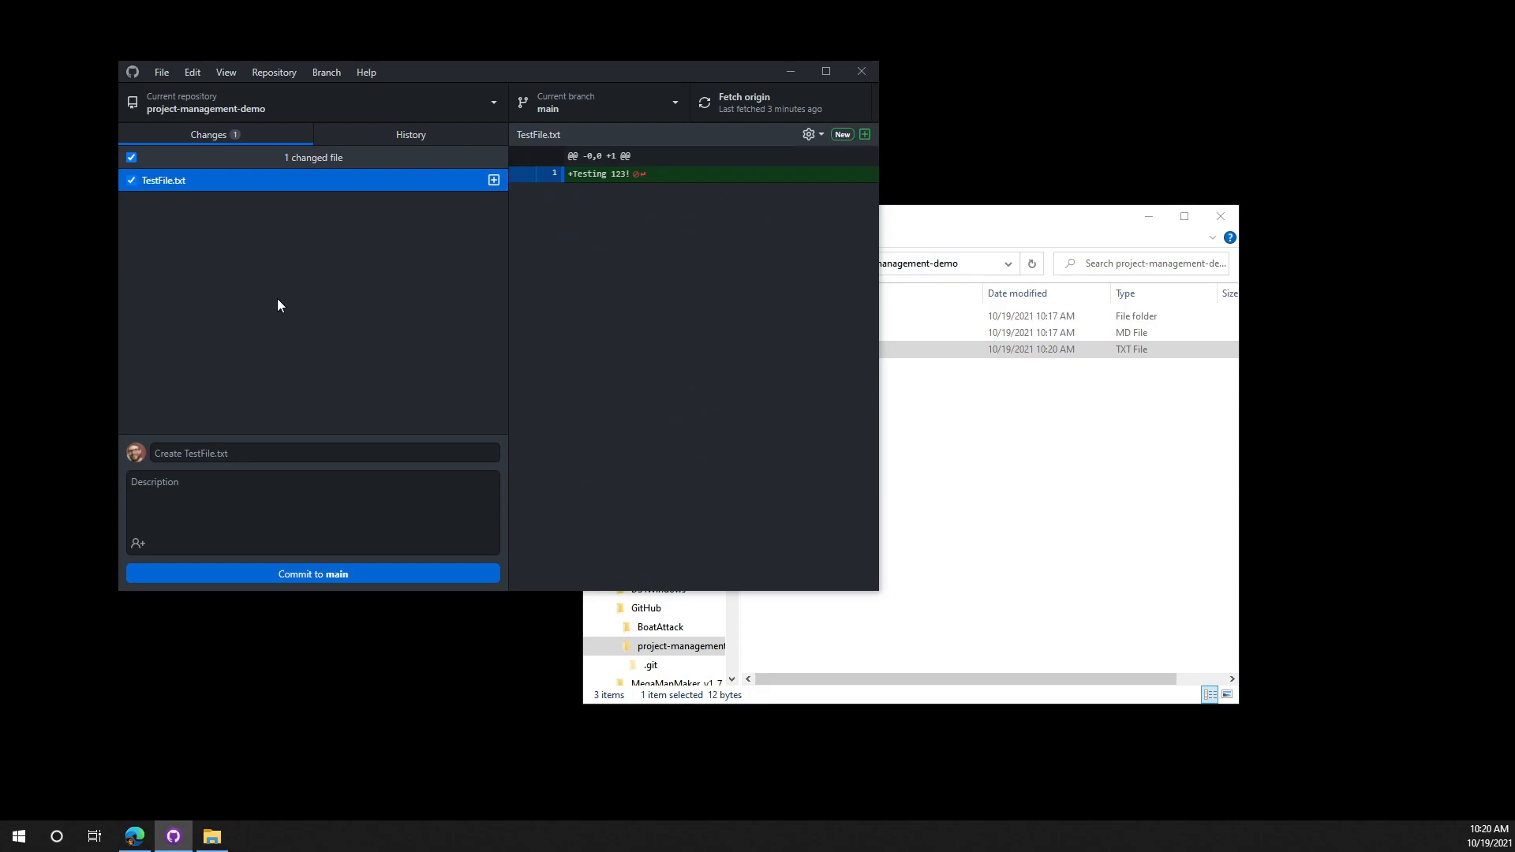
{"action": "left_click", "coordinate": [236, 136]}
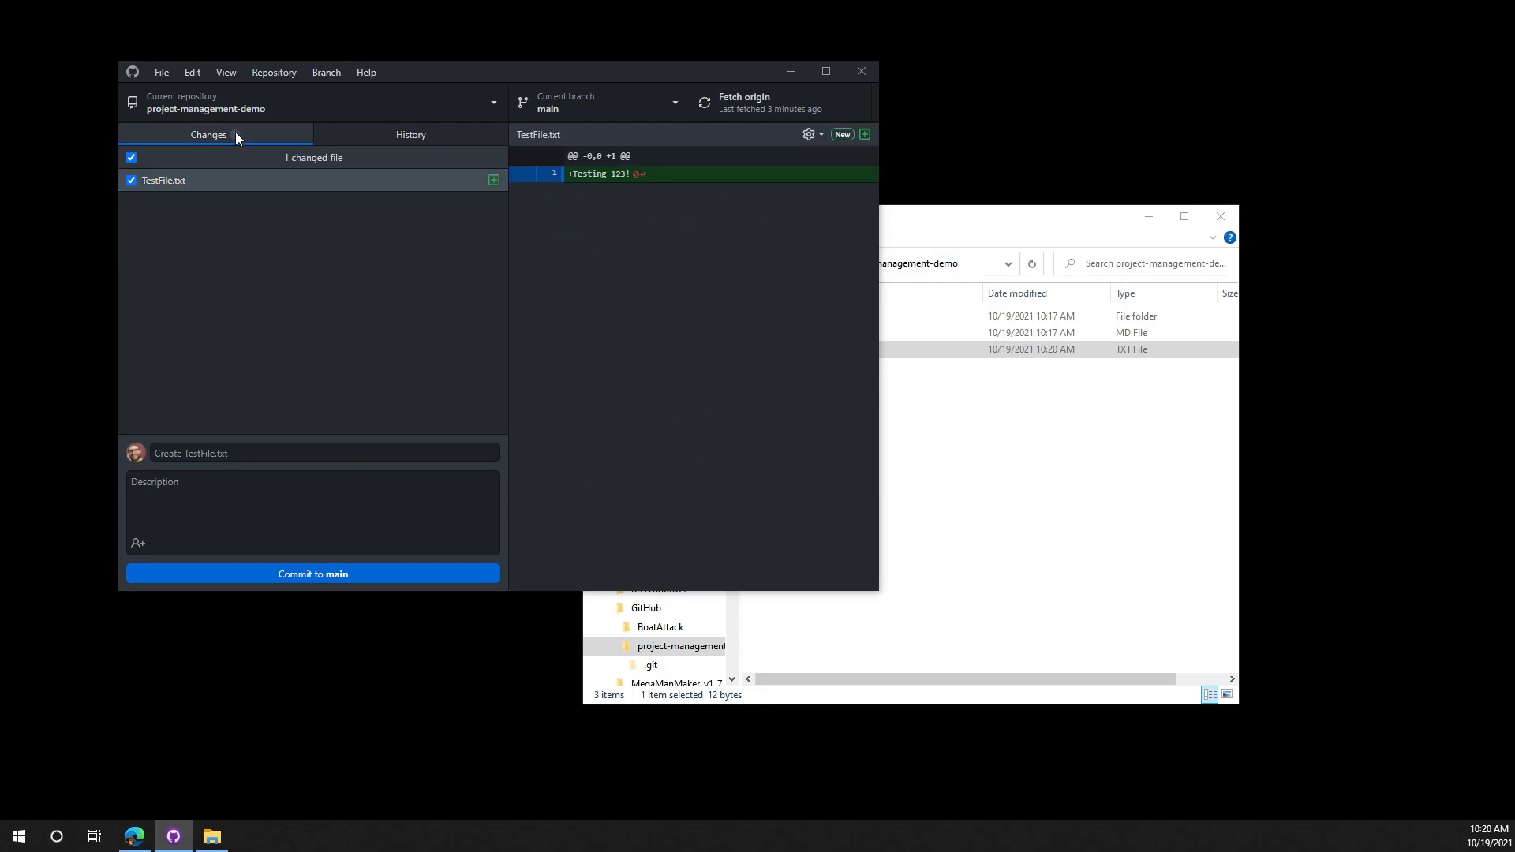
{"action": "left_click", "coordinate": [174, 183]}
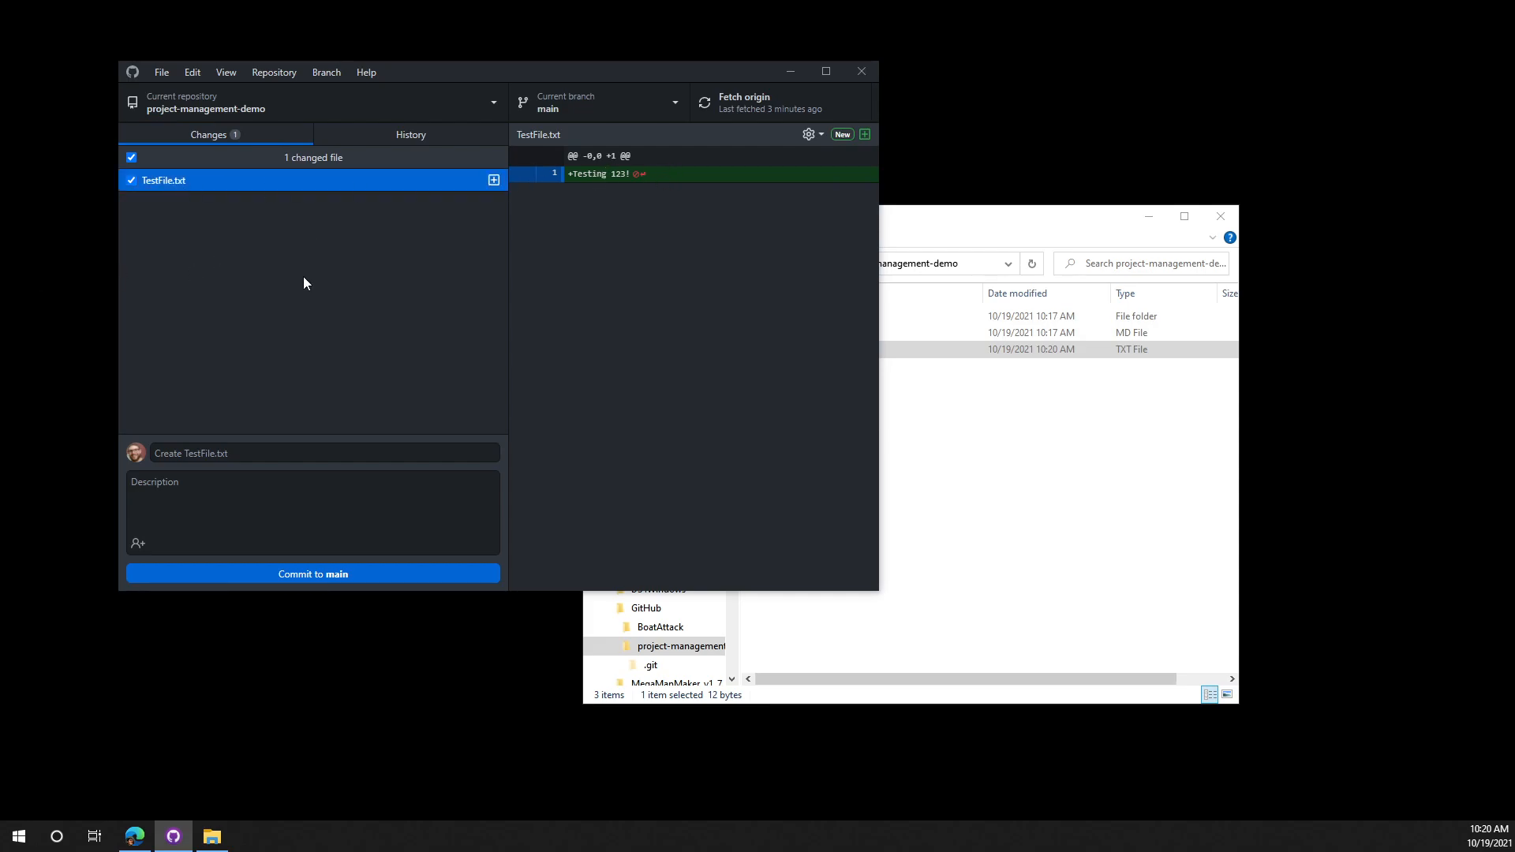
Examine the added line in the TestFile.txt diff.
{"action": "left_click", "coordinate": [543, 192]}
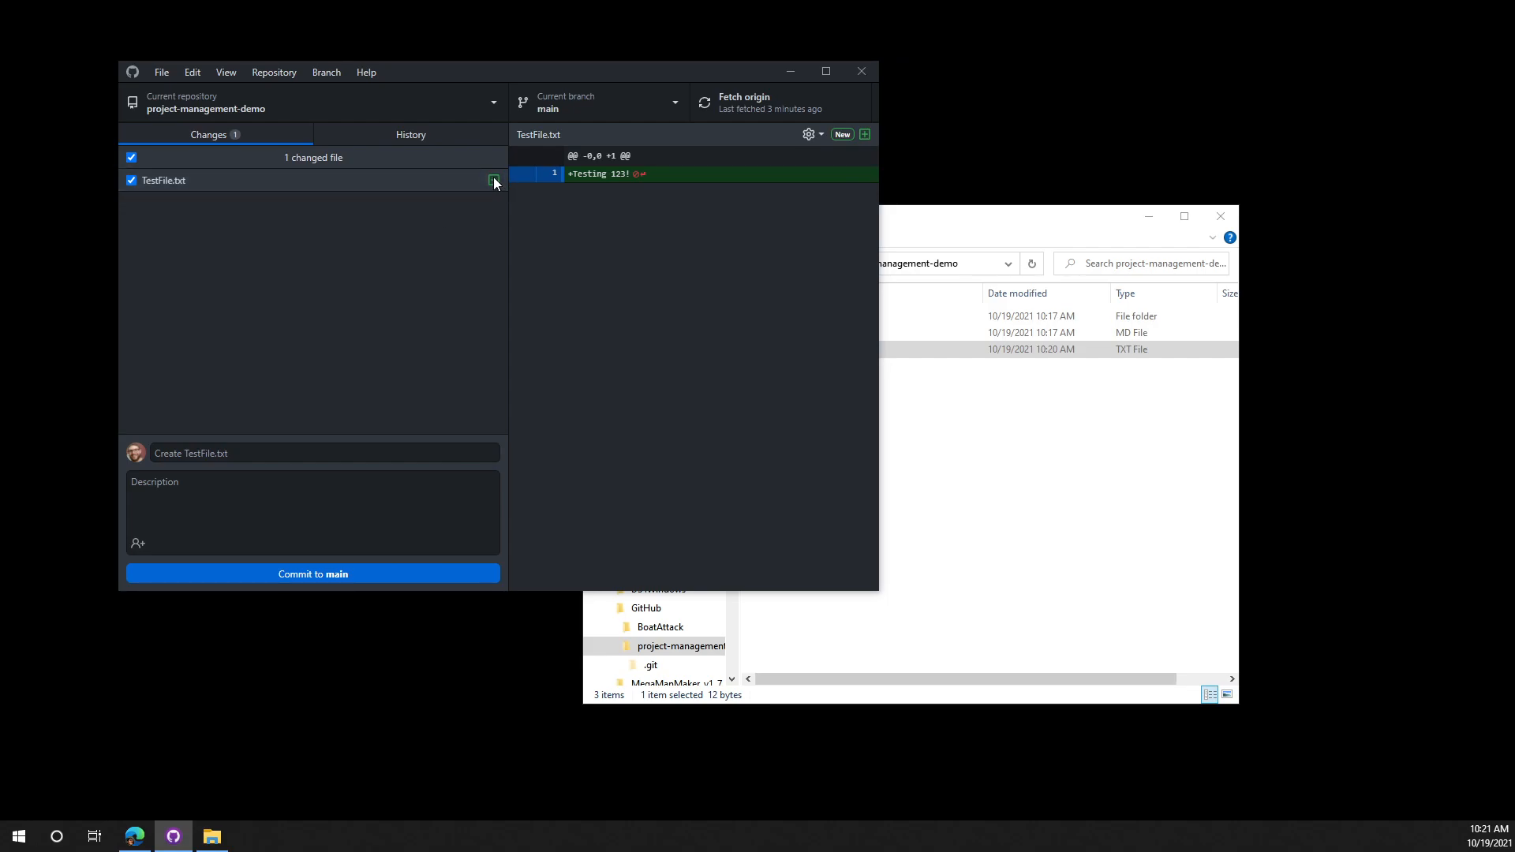
{"action": "left_click", "coordinate": [193, 178]}
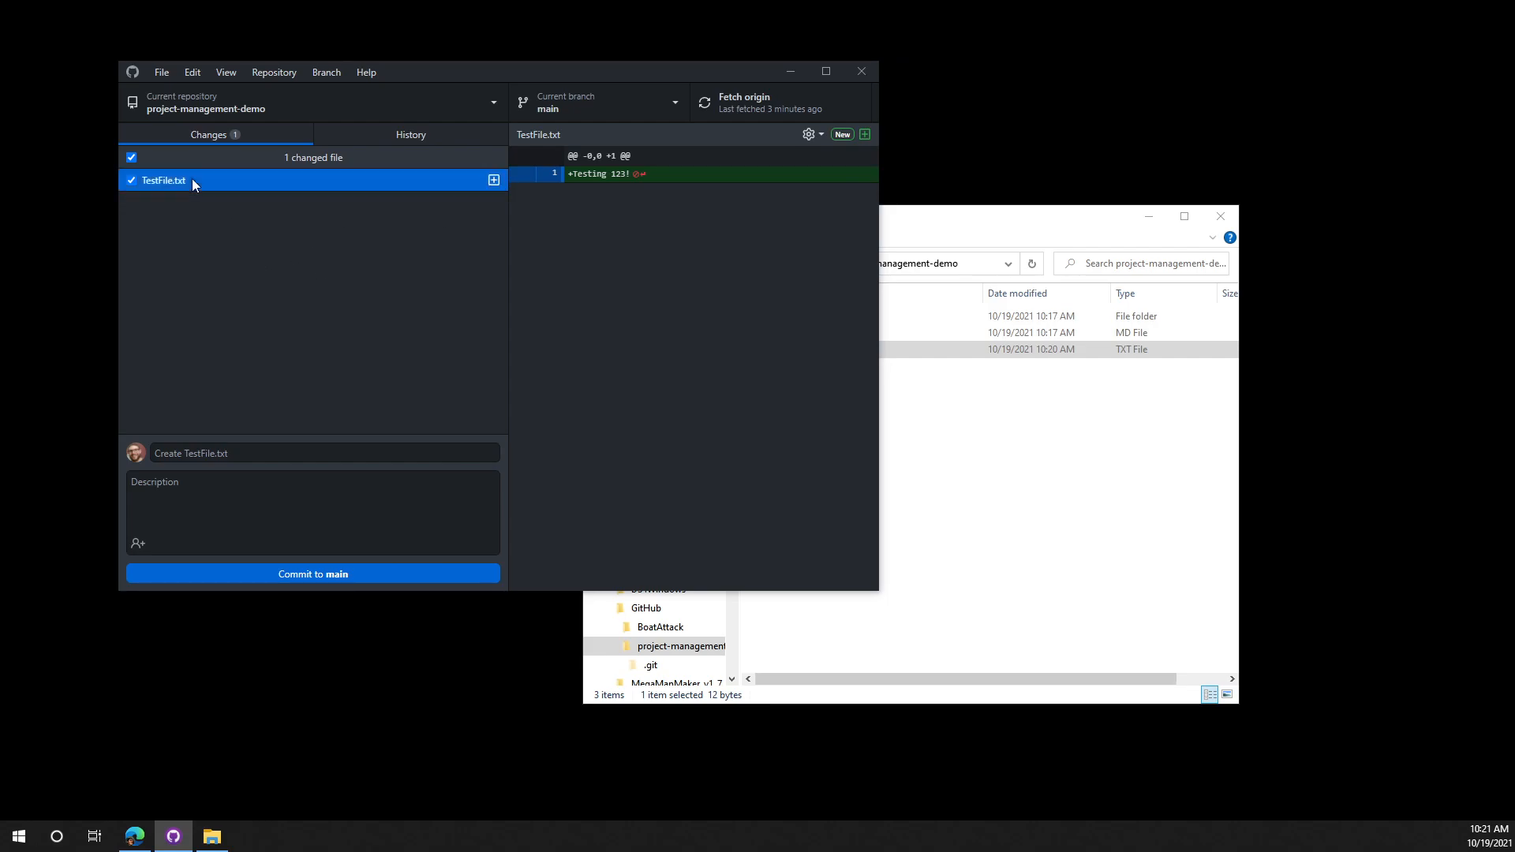
{"action": "left_click", "coordinate": [672, 178]}
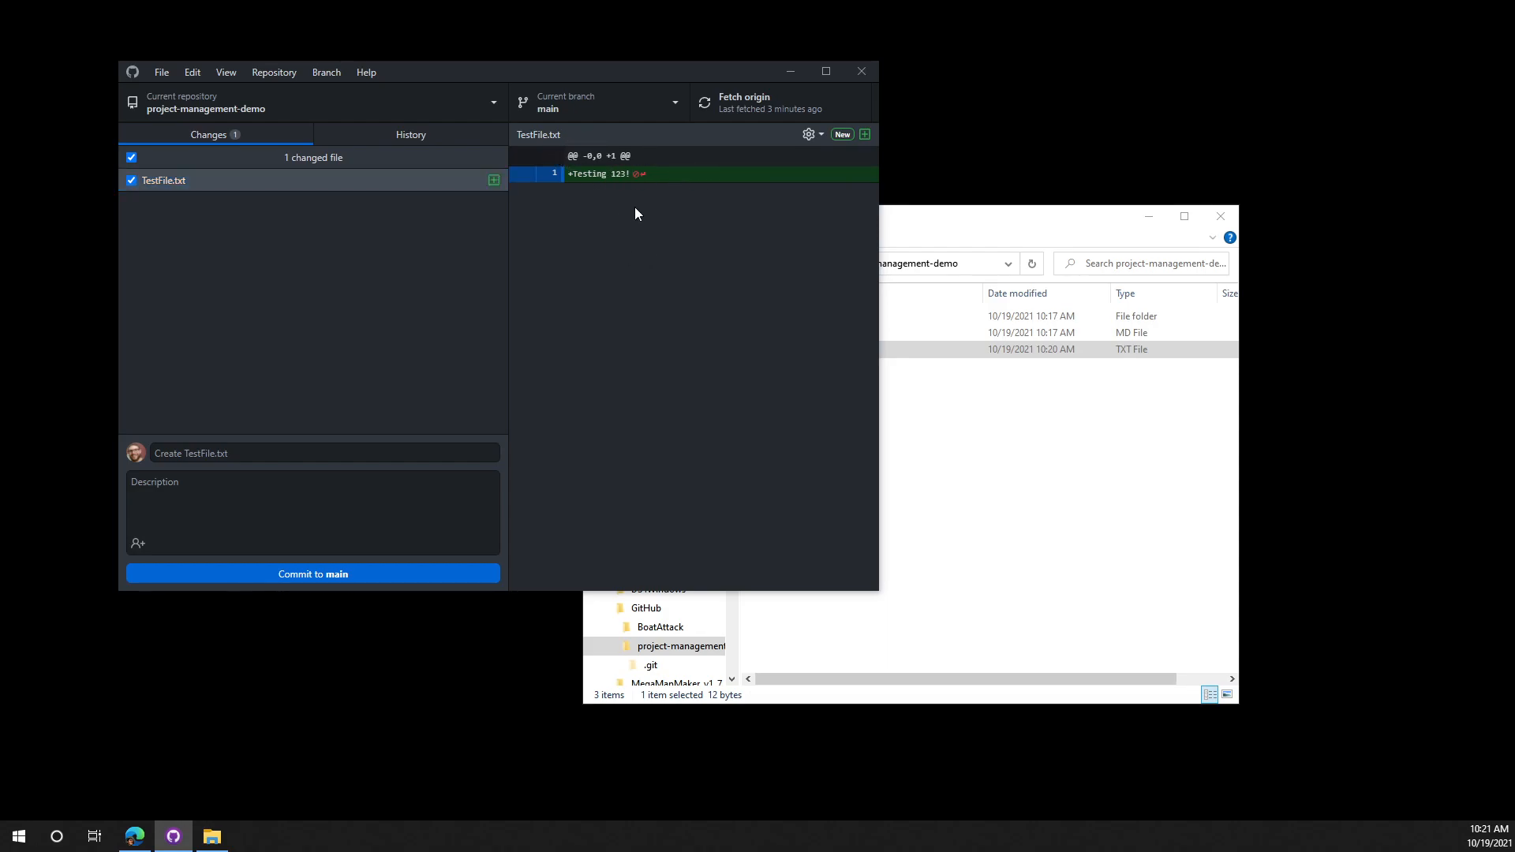
{"action": "triple_click", "coordinate": [618, 175]}
{"action": "left_click", "coordinate": [645, 289]}
{"action": "left_click", "coordinate": [339, 235]}
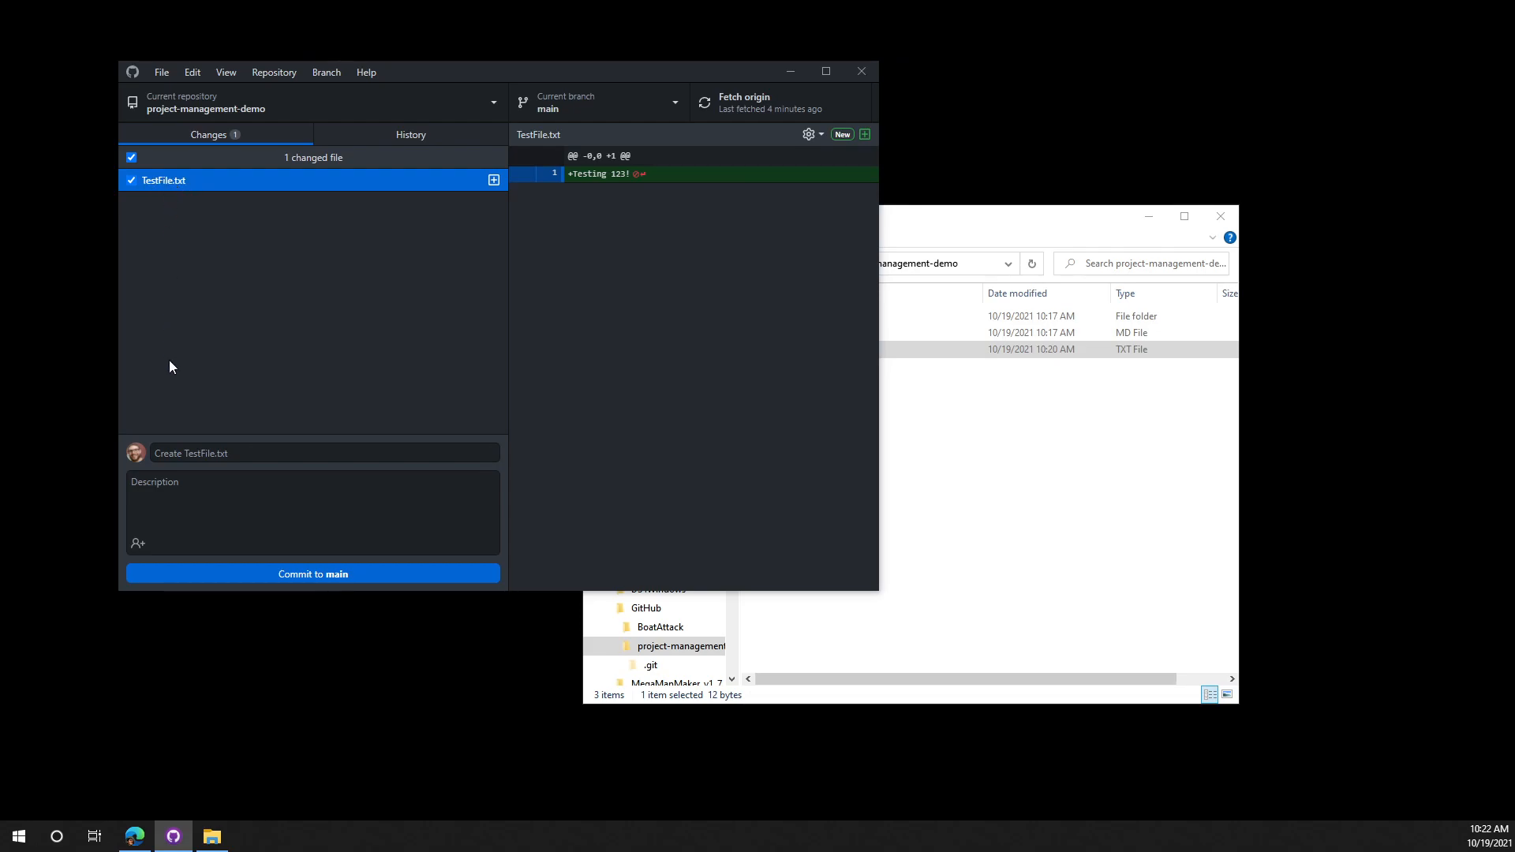
Exclude TestFile.txt from the pending commit and include it again.
{"action": "left_click", "coordinate": [216, 456]}
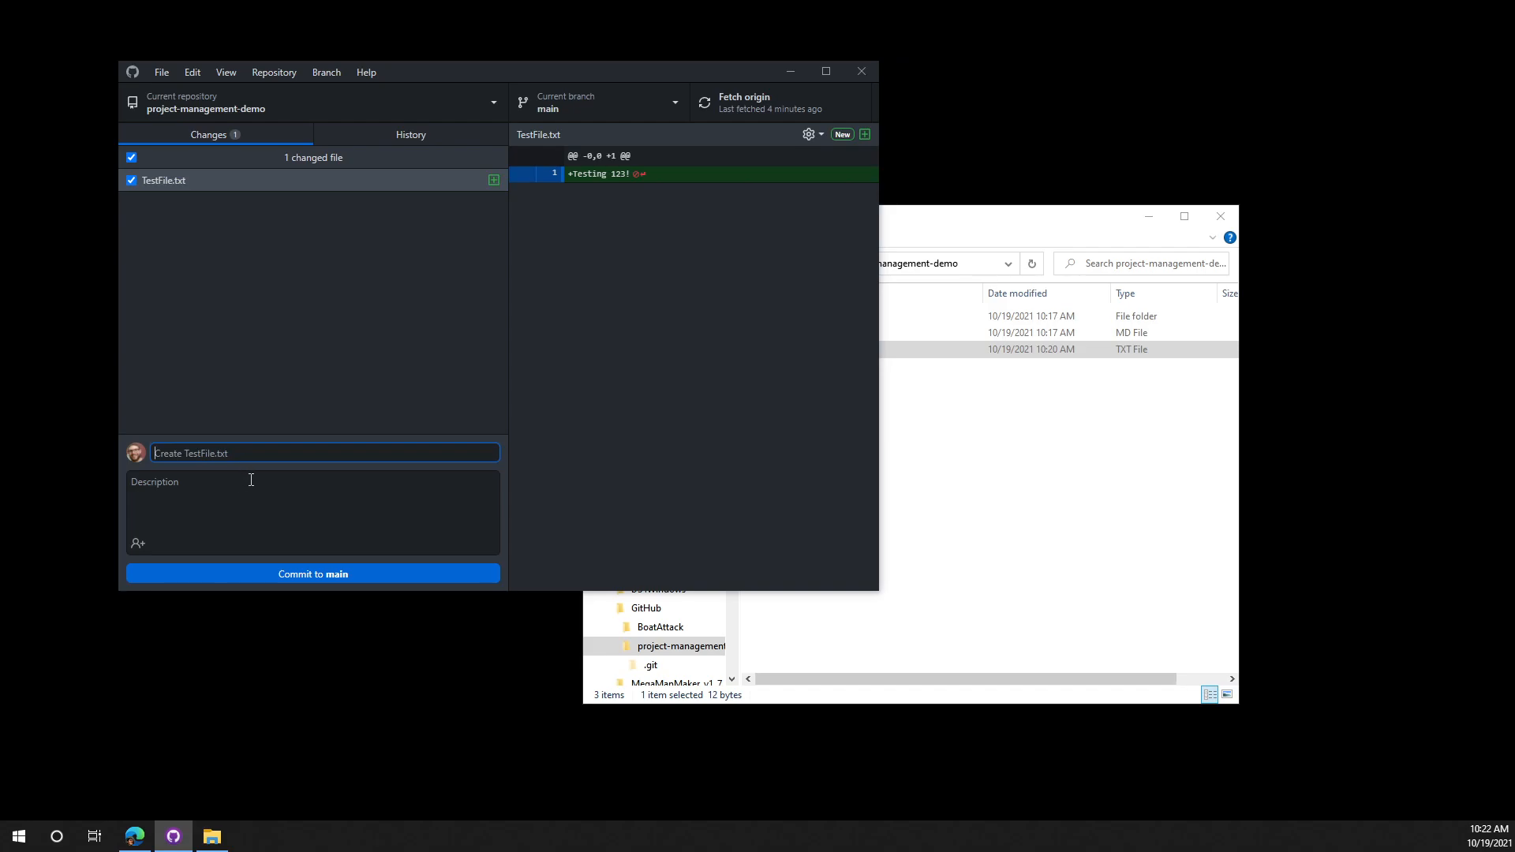
{"action": "left_click", "coordinate": [133, 180]}
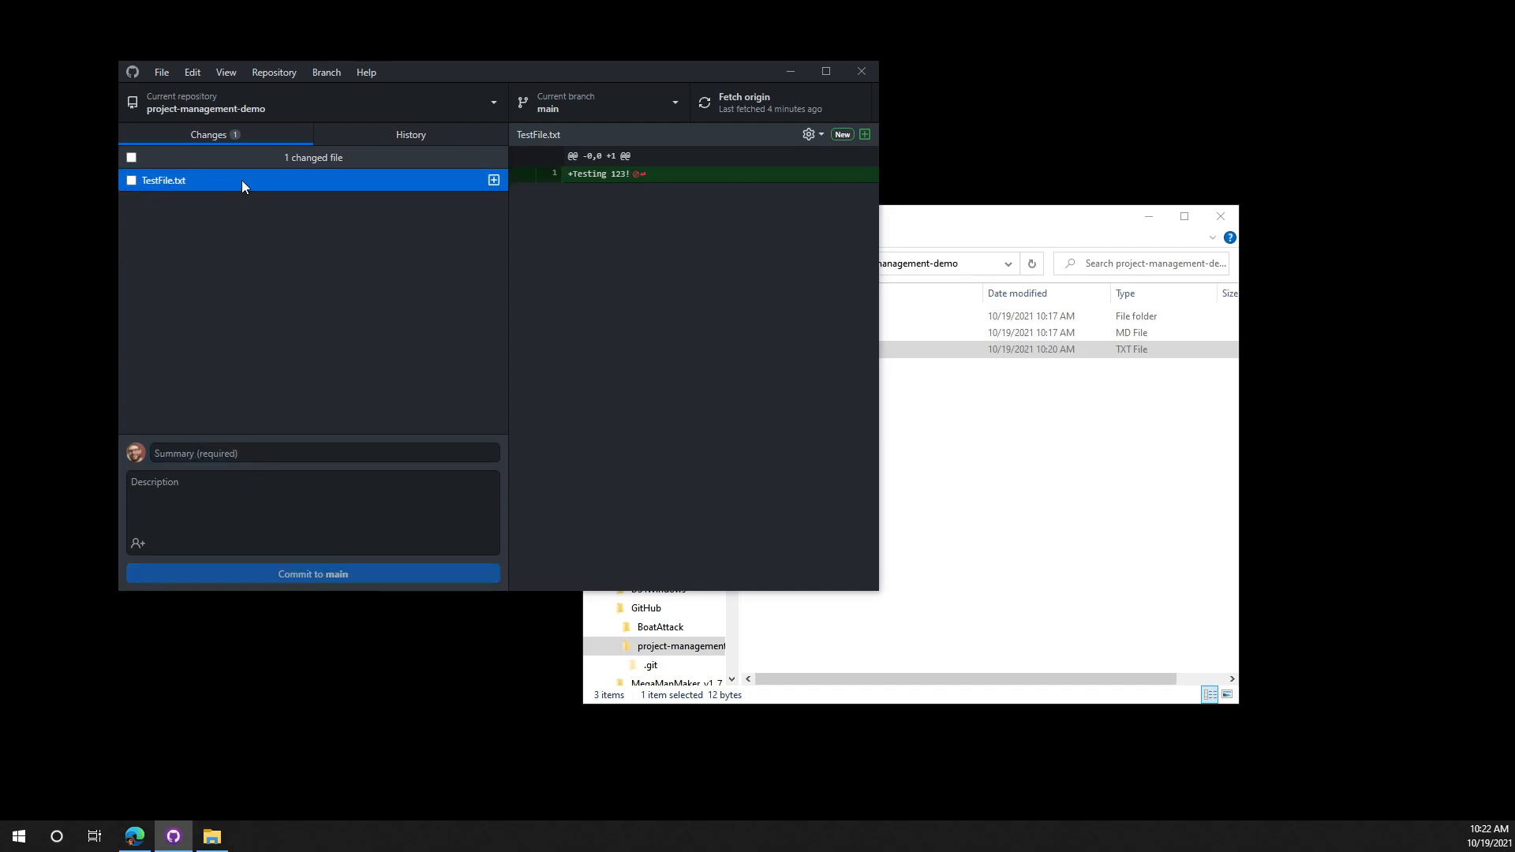
{"action": "left_click", "coordinate": [132, 180]}
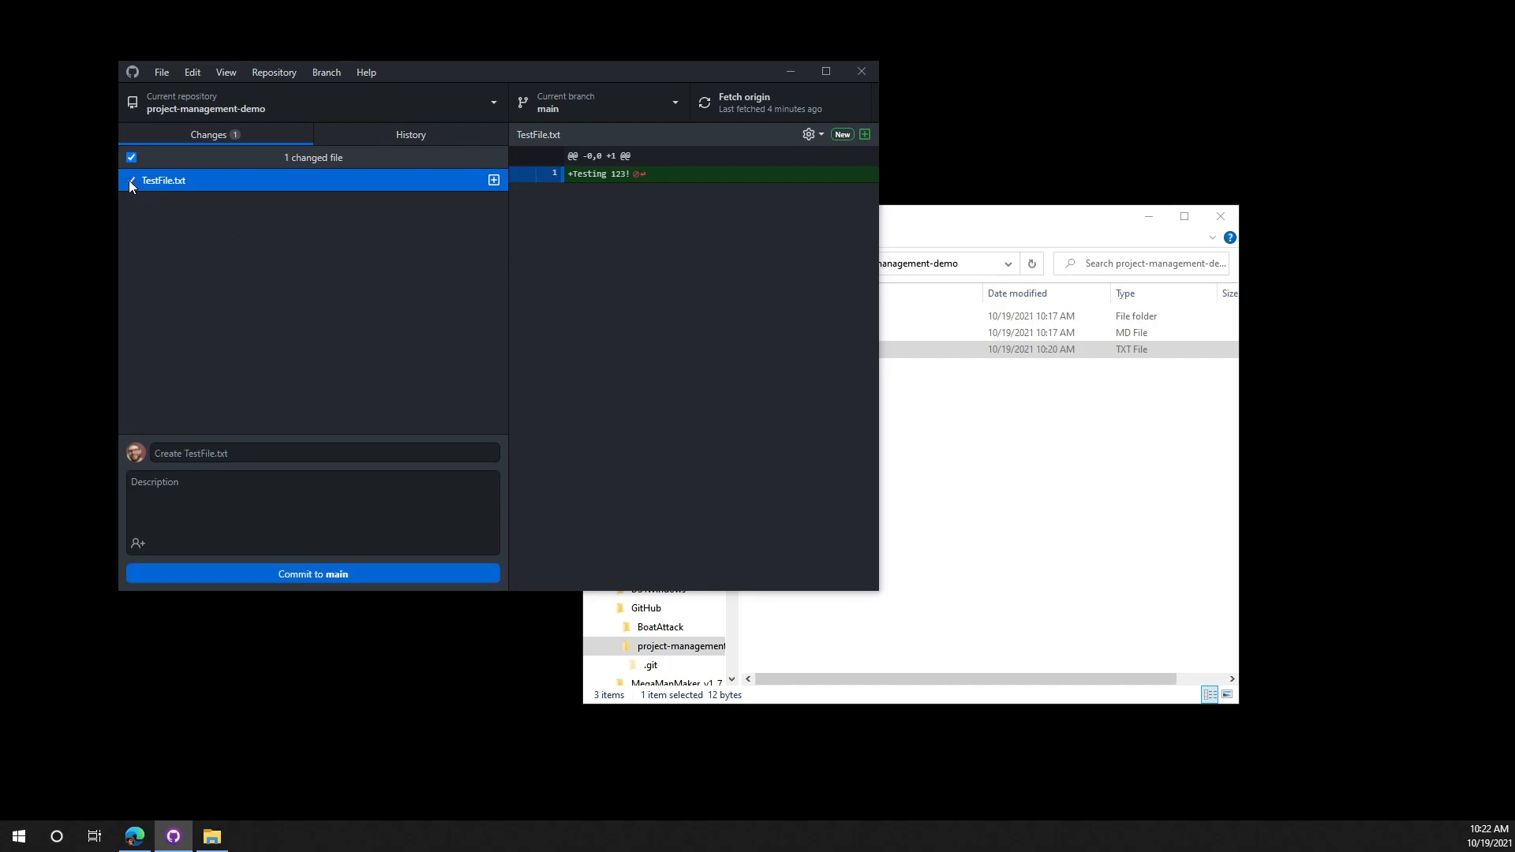
Enter "Add a test file for my video demonstration" as the commit summary, leaving the description empty.
{"action": "left_click", "coordinate": [231, 453]}
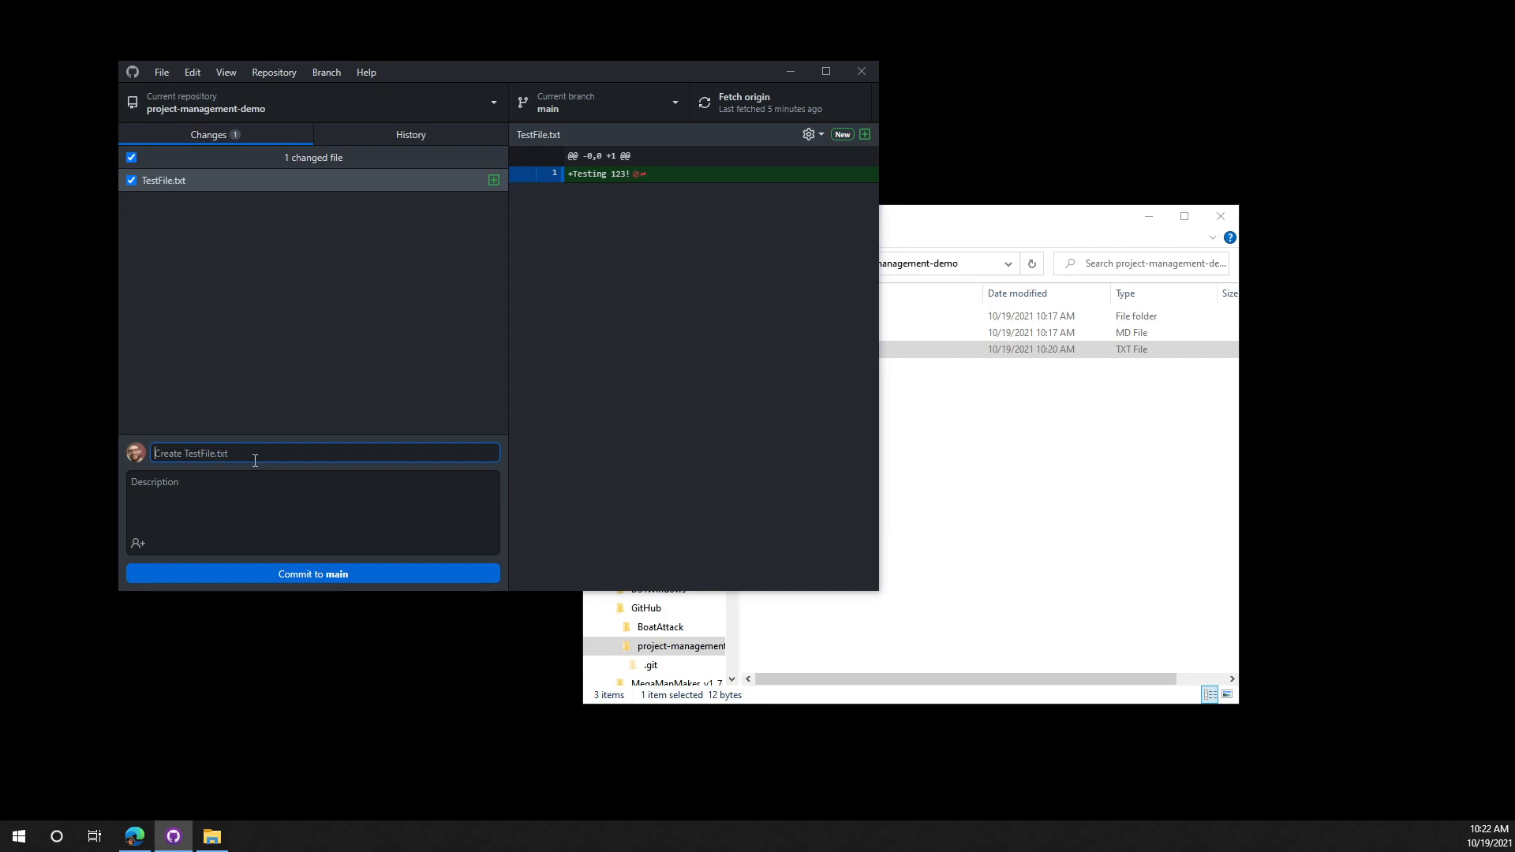
{"action": "type", "text": "Add a test file for my video demonstration"}
{"action": "key", "text": "ctrl+shift+Left"}
{"action": "key", "text": "ctrl+shift+Left"}
{"action": "key", "text": "ctrl+shift+Left"}
{"action": "key", "text": "ctrl+shift+Left"}
{"action": "key", "text": "ctrl+shift+Left"}
{"action": "key", "text": "ctrl+shift+Left"}
{"action": "key", "text": "ctrl+shift+Left"}
{"action": "key", "text": "ctrl+shift+Left"}
{"action": "left_click", "coordinate": [460, 451]}
{"action": "left_click", "coordinate": [205, 484]}
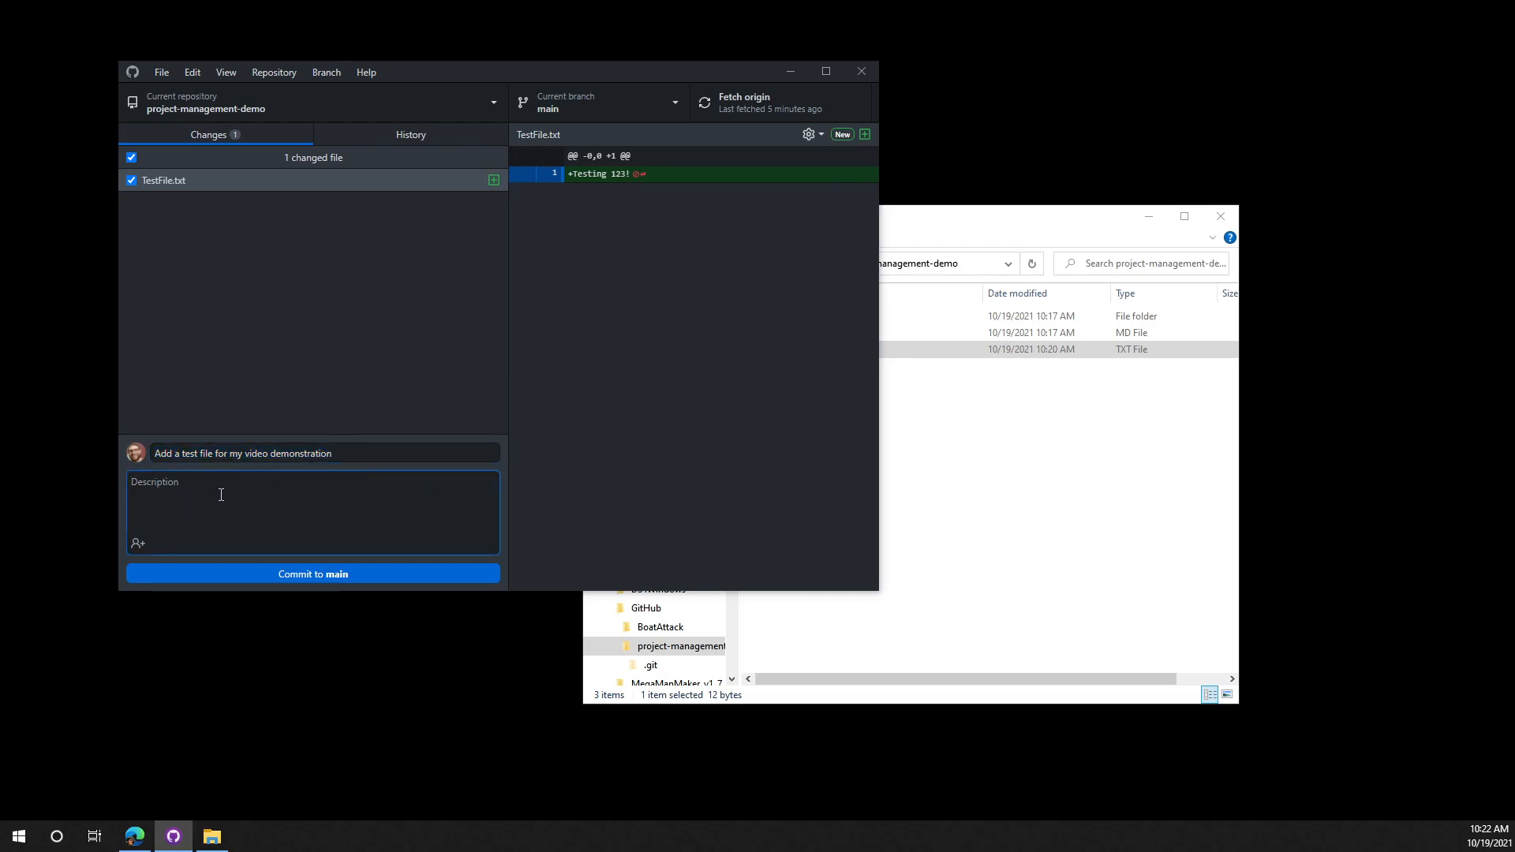
{"action": "left_click", "coordinate": [336, 451]}
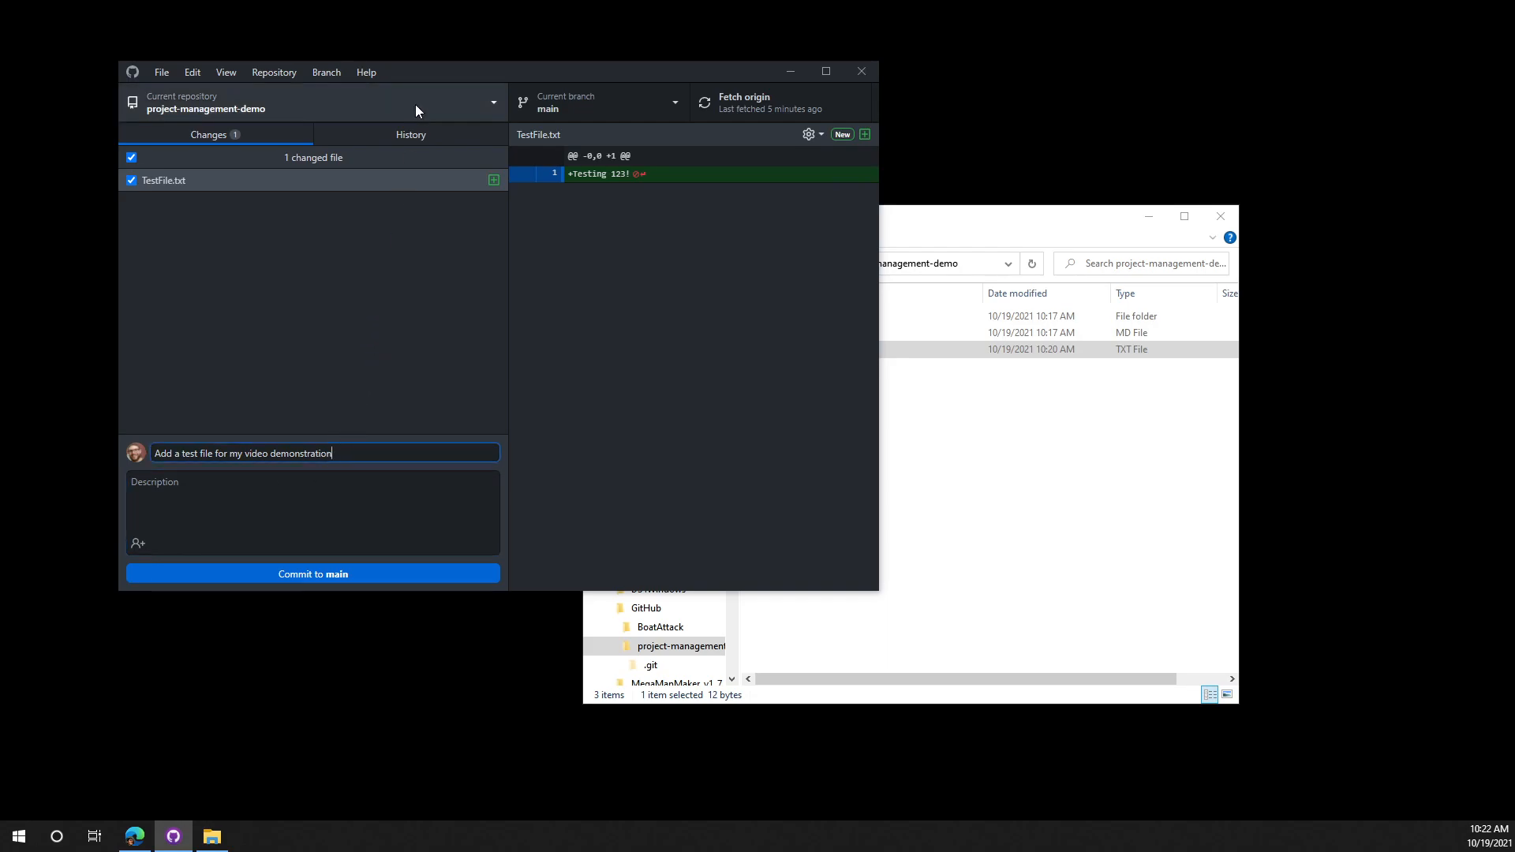
View the repository's commit history in GitHub Desktop.
{"action": "left_click", "coordinate": [415, 136]}
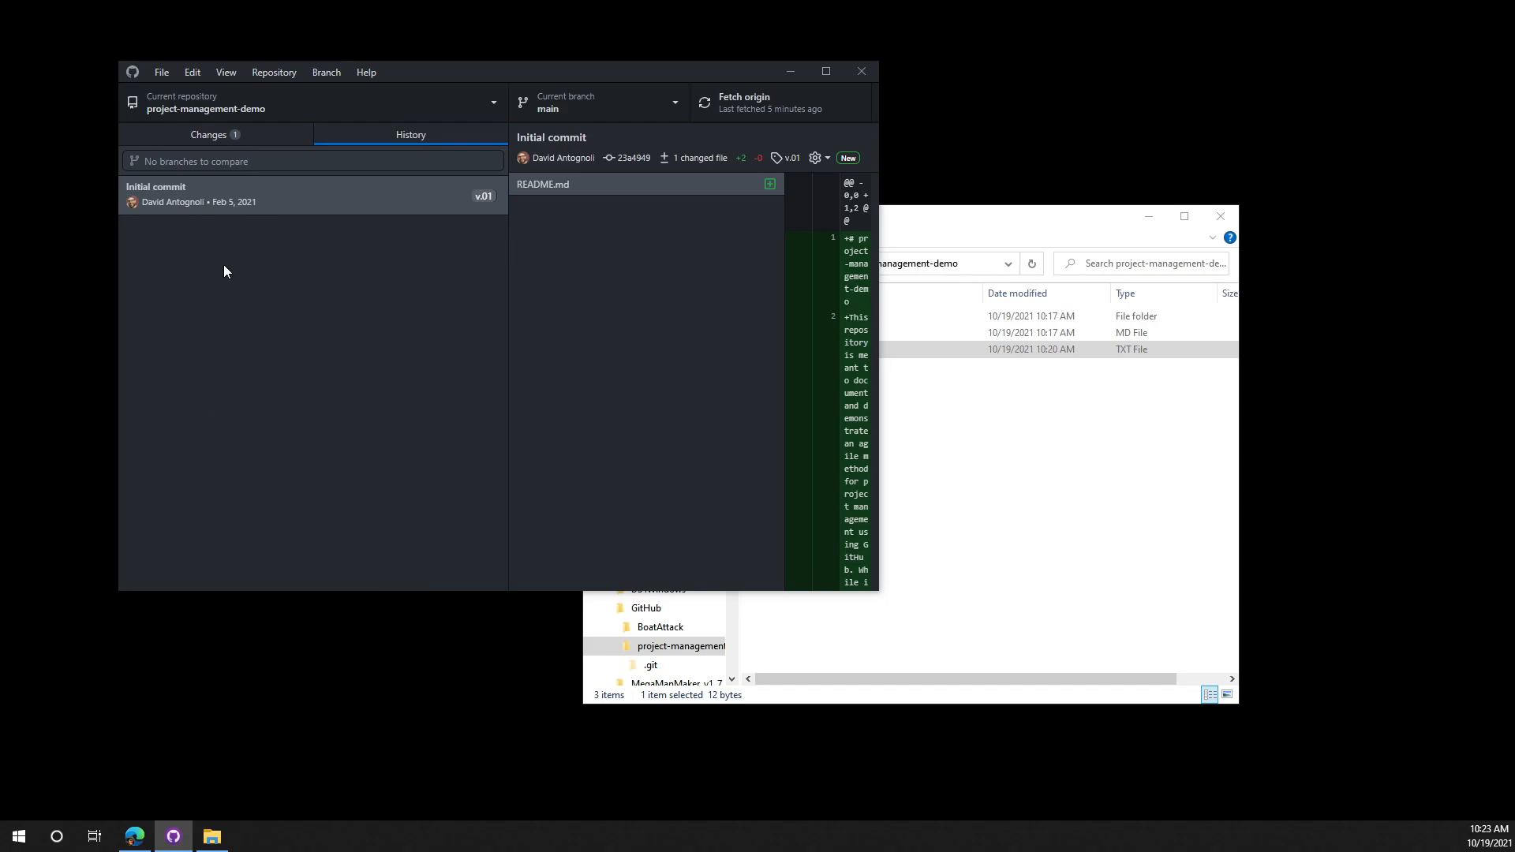
Commit TestFile.txt to main with the summary "Add a test file for my video demonstration" and an empty description.
{"action": "left_click", "coordinate": [228, 134]}
{"action": "triple_click", "coordinate": [234, 456]}
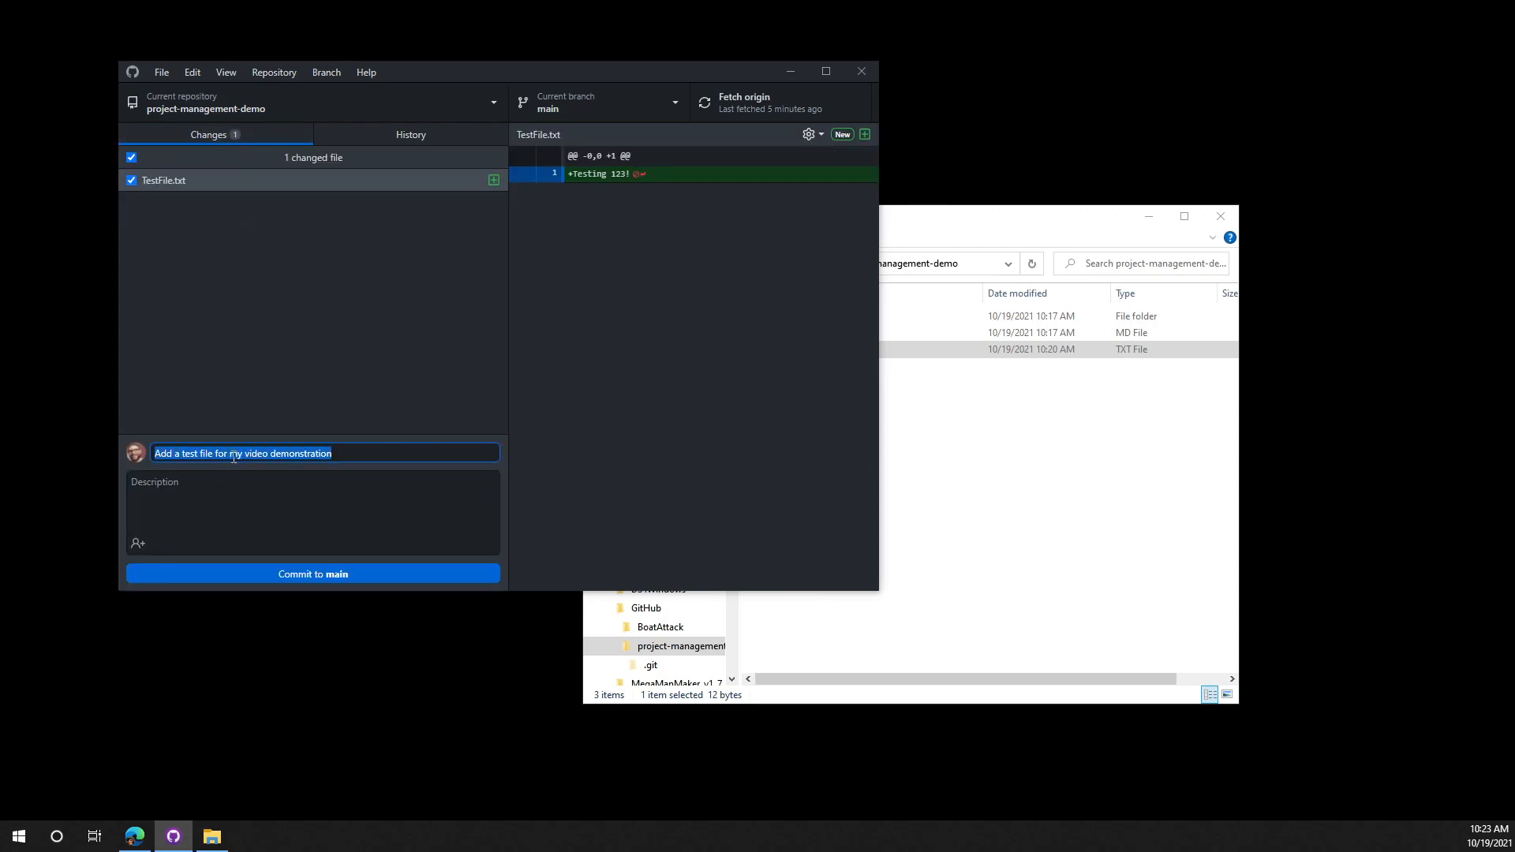
{"action": "left_click", "coordinate": [359, 526]}
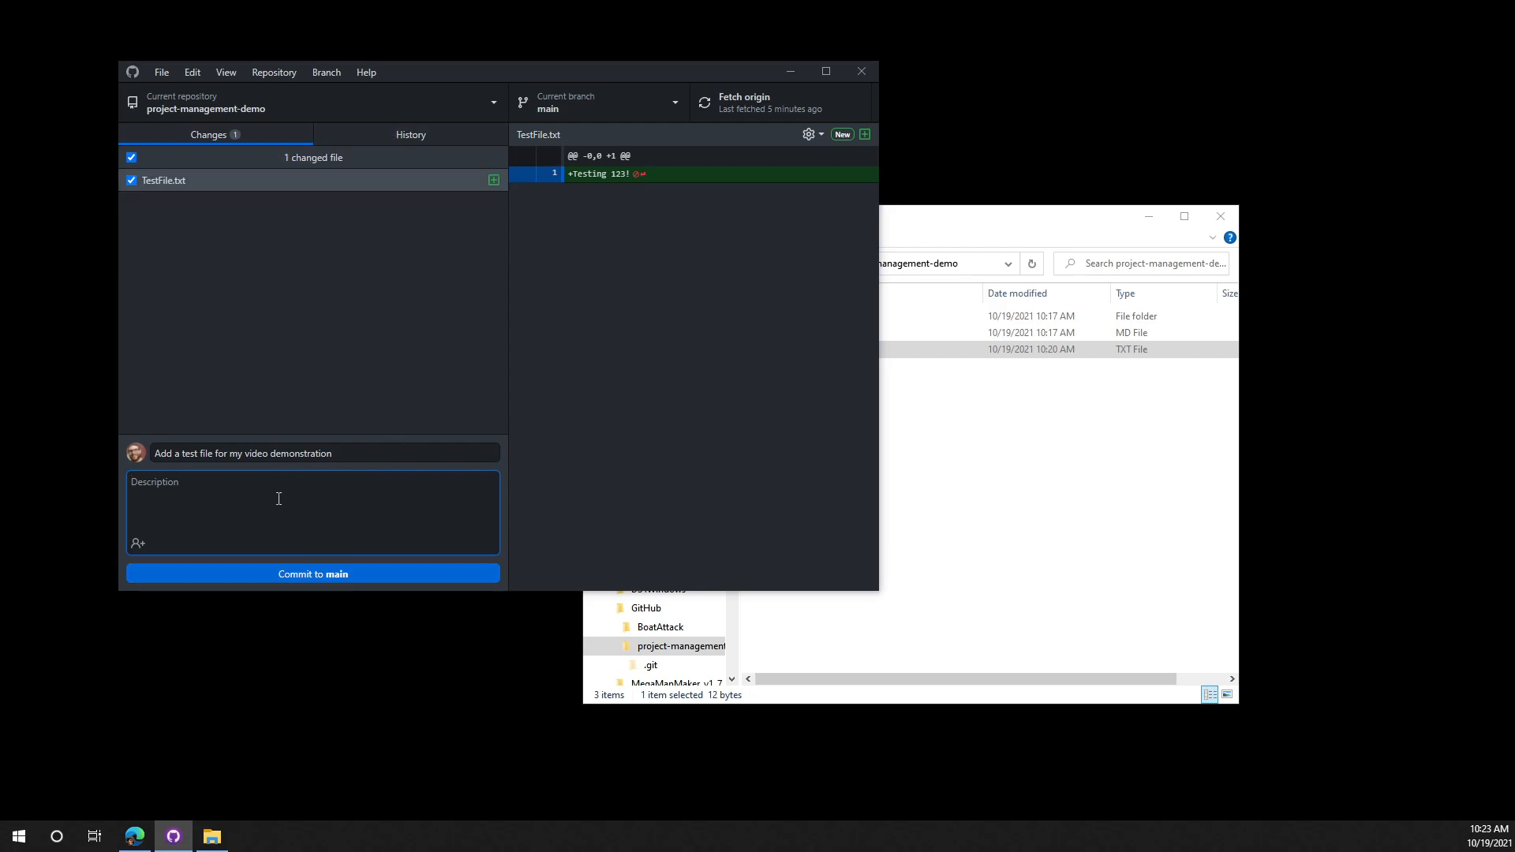
{"action": "left_click", "coordinate": [281, 572]}
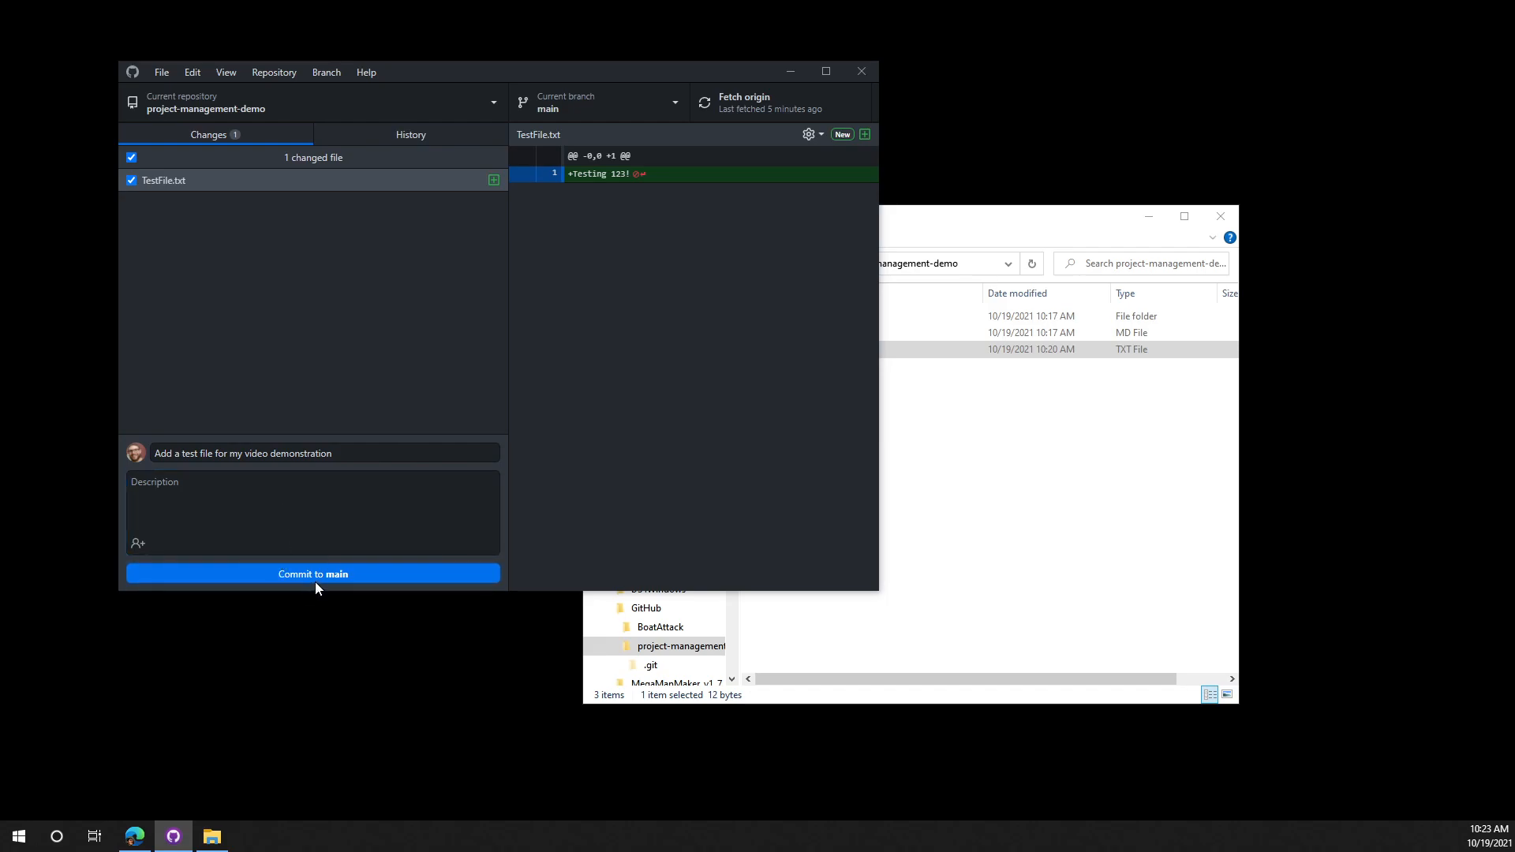
{"action": "left_click", "coordinate": [317, 576]}
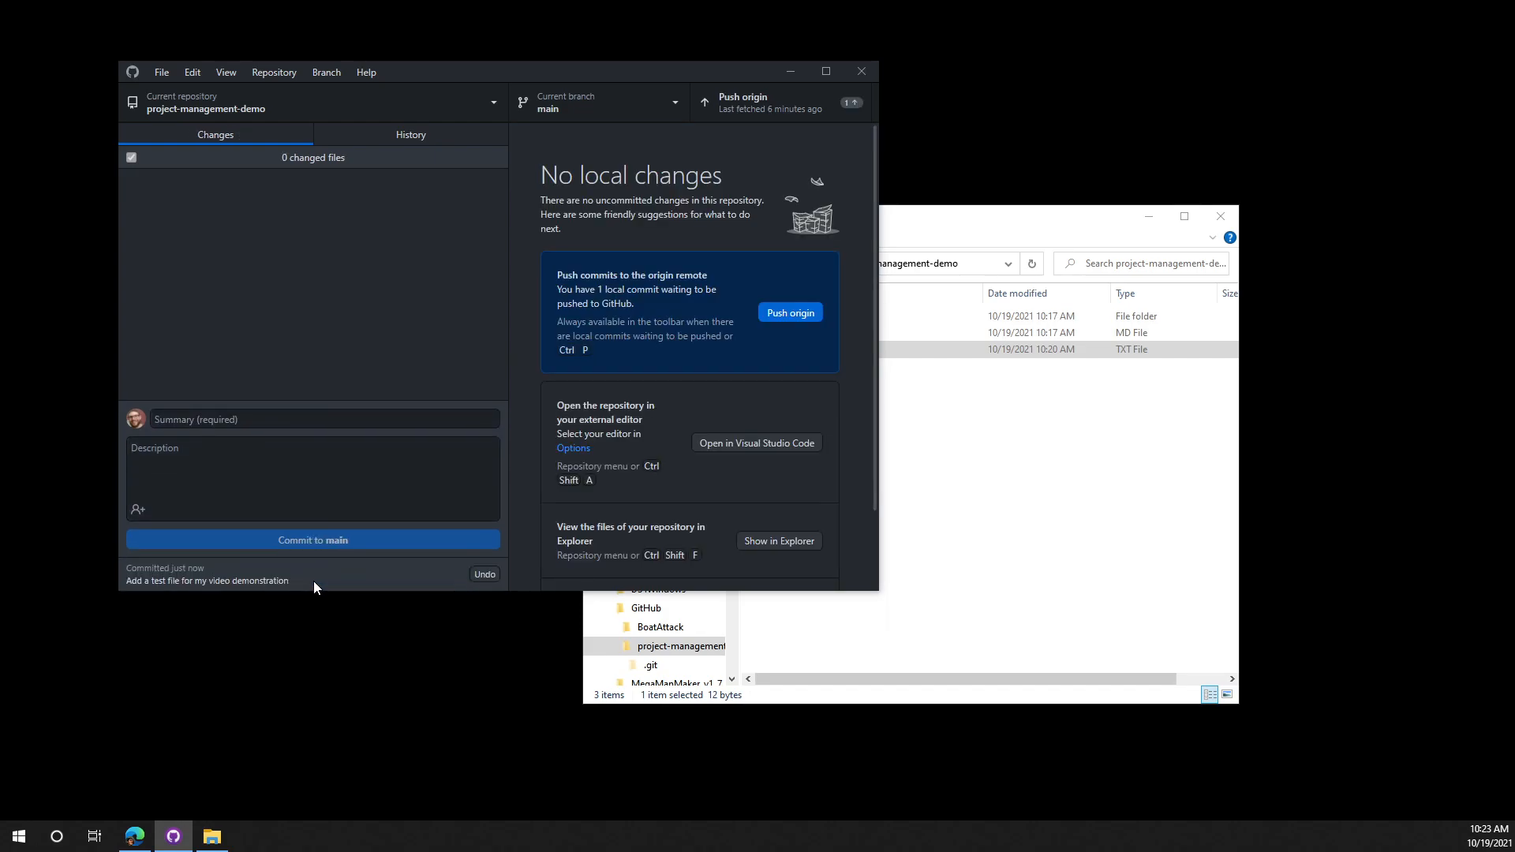
Compare the new test file commit with the initial commit in the repository's history.
{"action": "left_click", "coordinate": [406, 131]}
{"action": "left_click", "coordinate": [203, 238]}
{"action": "left_click", "coordinate": [226, 210]}
{"action": "left_click", "coordinate": [225, 238]}
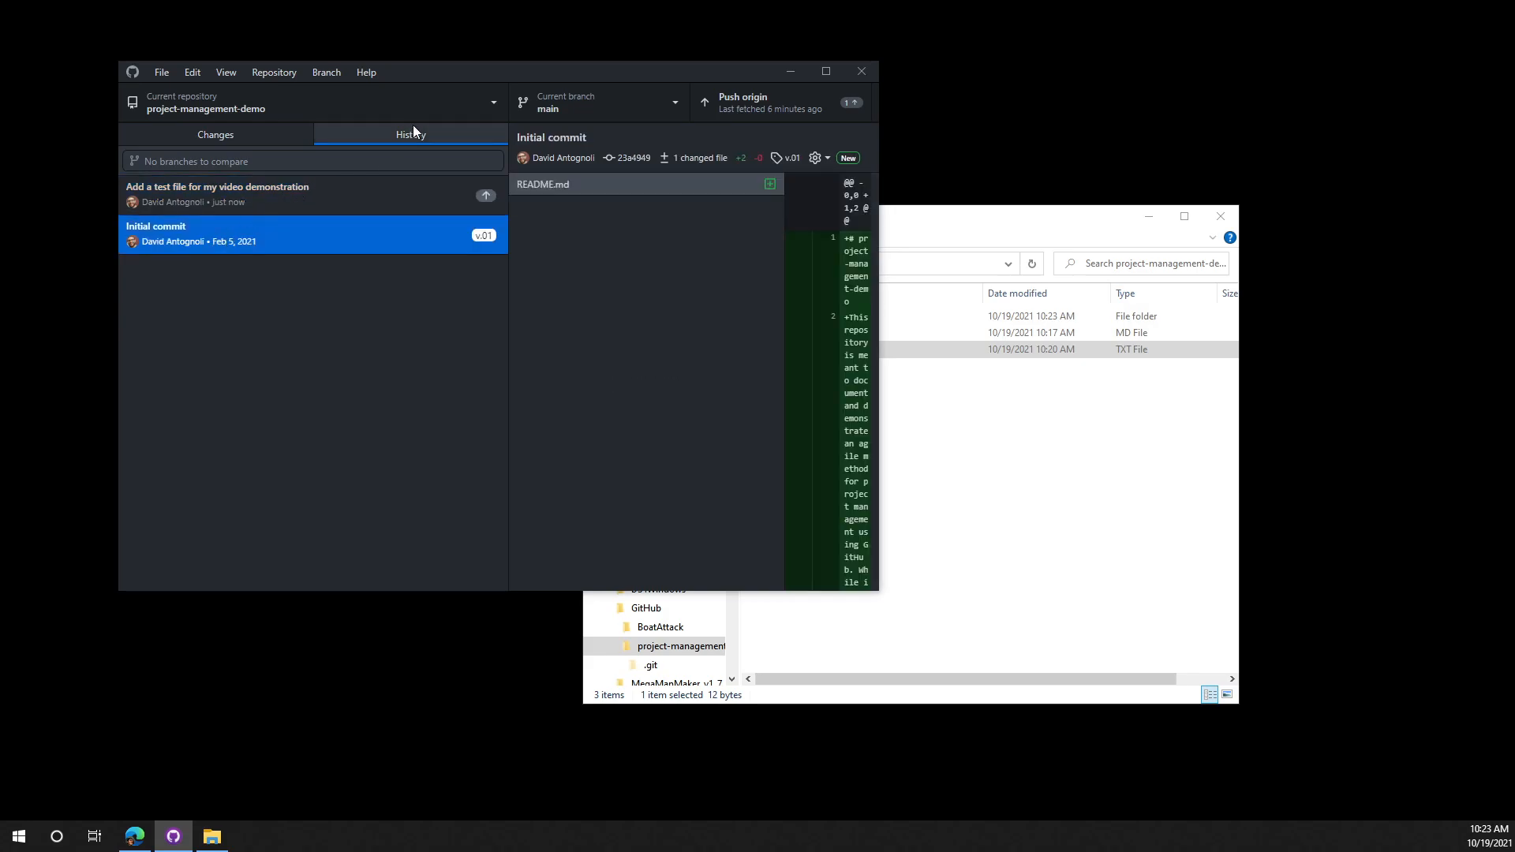
{"action": "left_click", "coordinate": [353, 202]}
{"action": "left_click", "coordinate": [235, 240]}
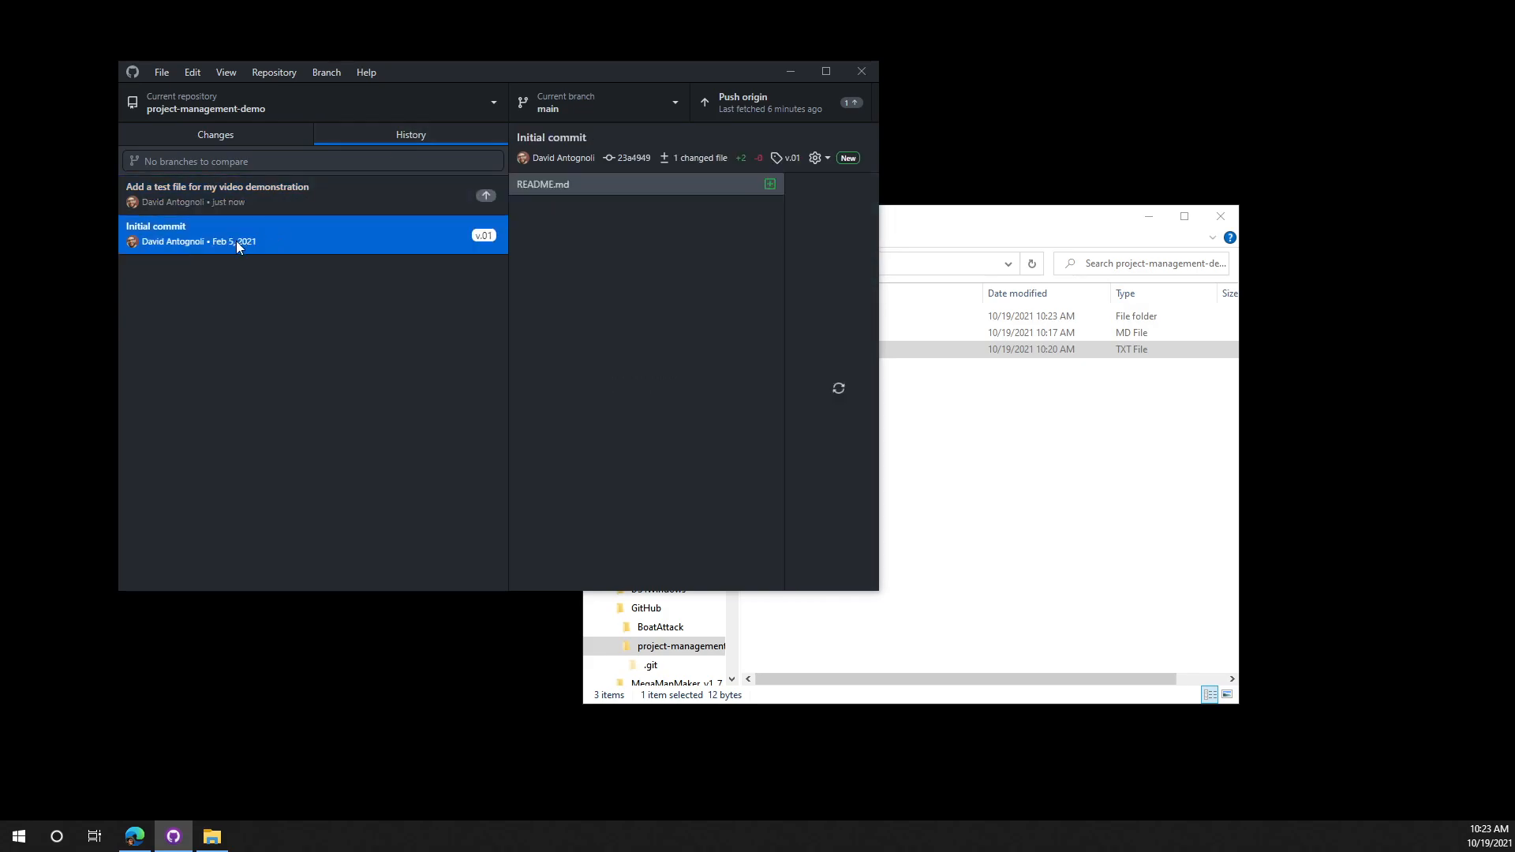
{"action": "left_click", "coordinate": [202, 200]}
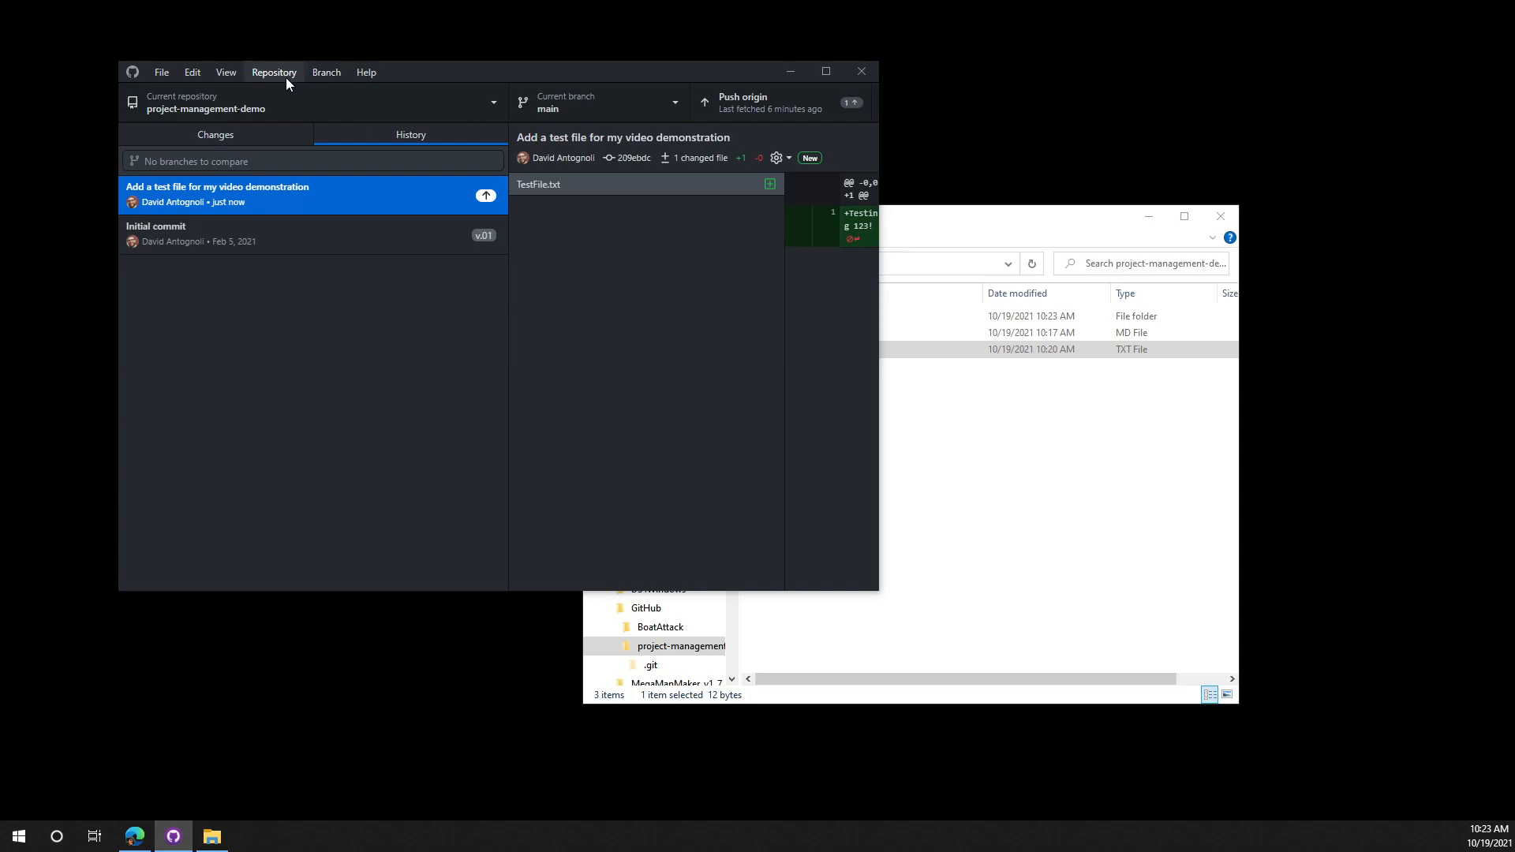
Open the project-management-demo repository on GitHub in the browser and view the commit list of main.
{"action": "left_click", "coordinate": [284, 76]}
{"action": "left_click", "coordinate": [311, 178]}
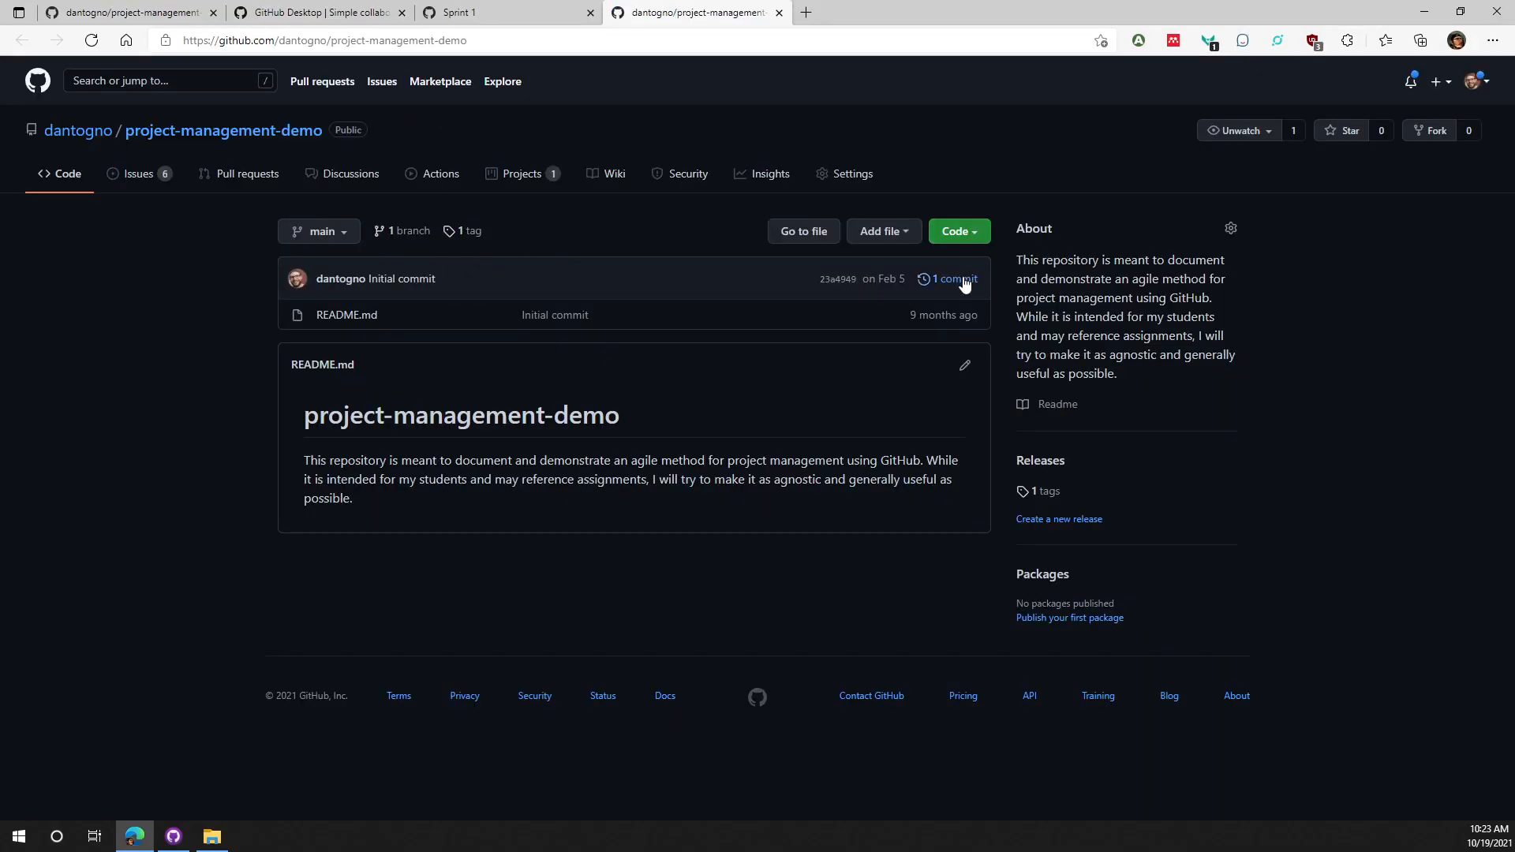
{"action": "left_click", "coordinate": [951, 278]}
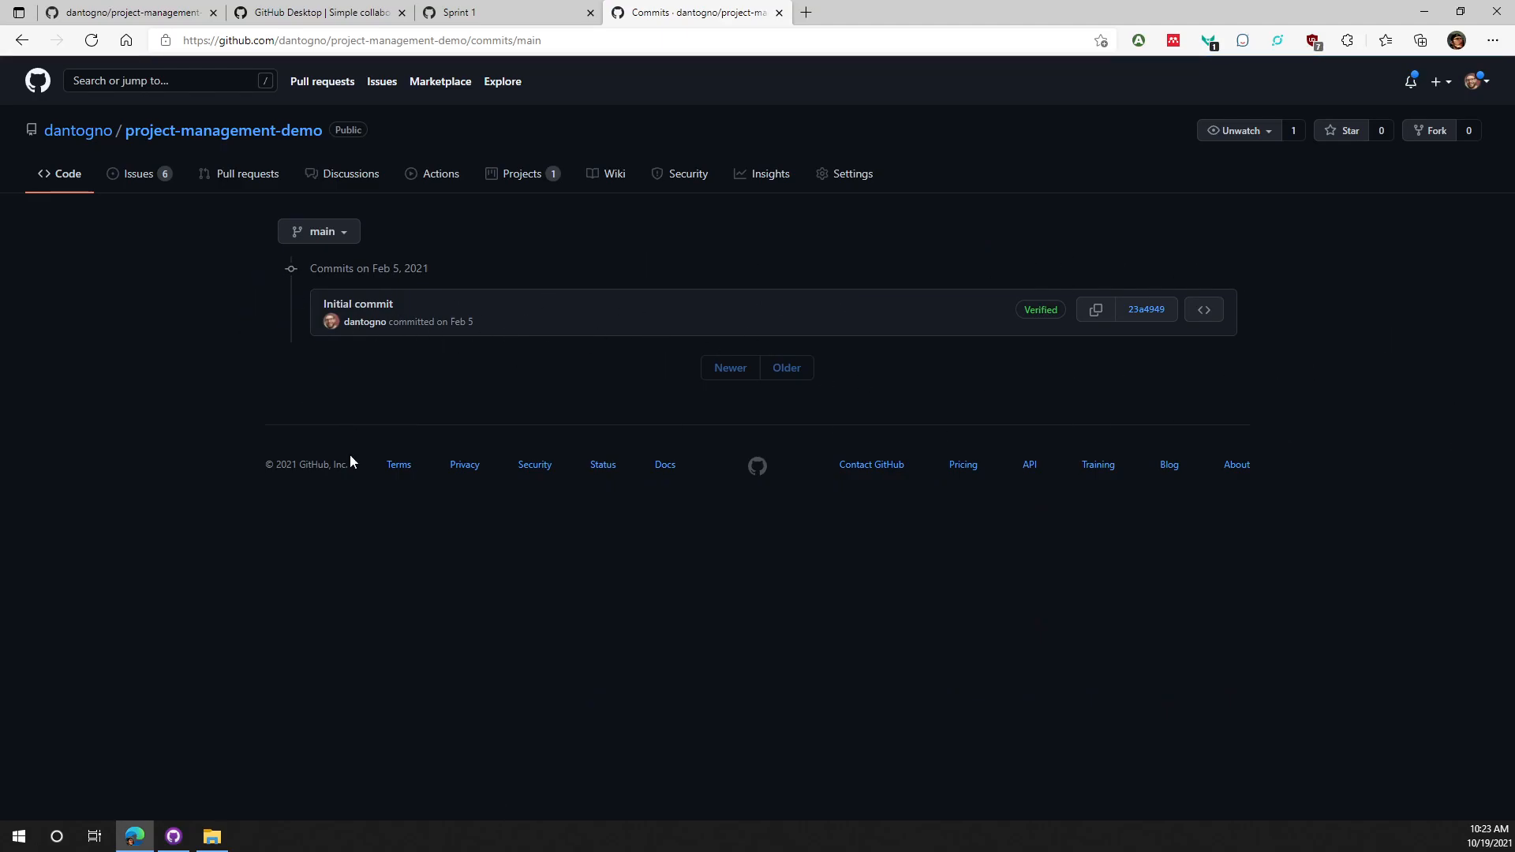
Switch back to GitHub Desktop and push the local test file commit on main to origin.
{"action": "left_click", "coordinate": [174, 838]}
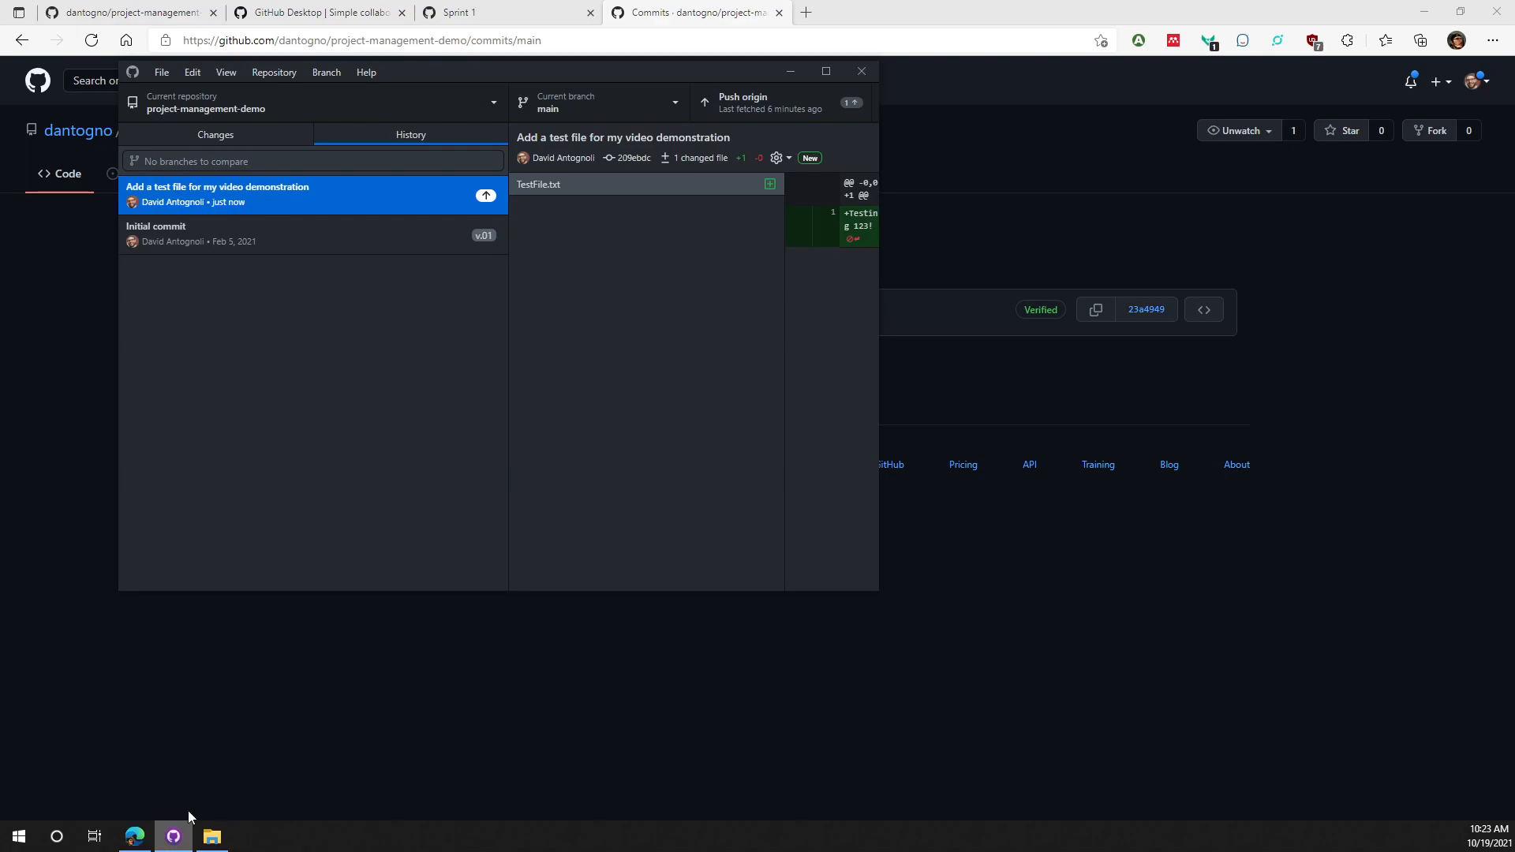
{"action": "left_click", "coordinate": [237, 135]}
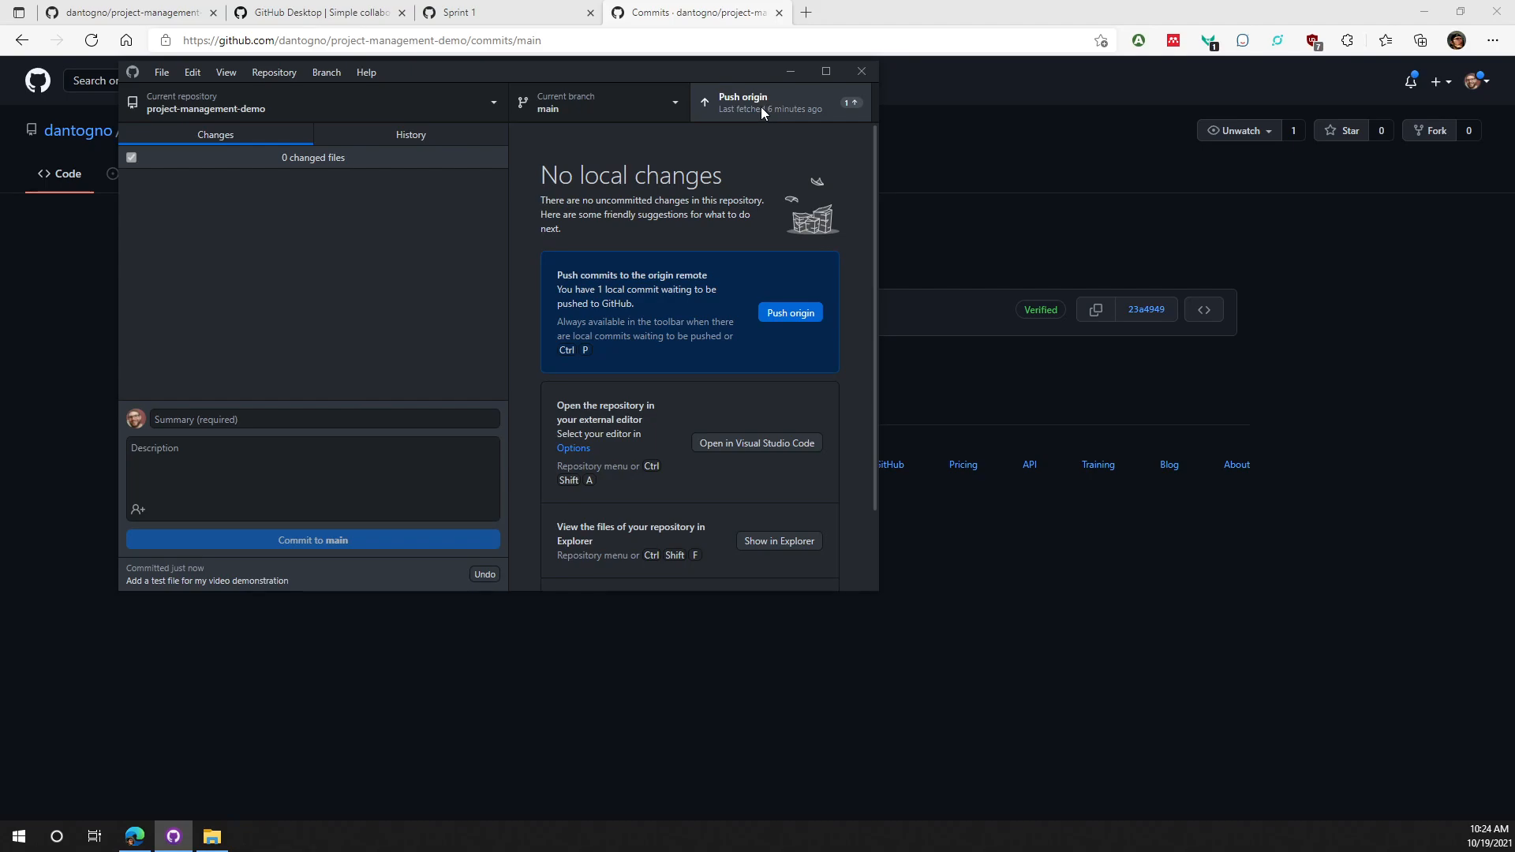
{"action": "left_click", "coordinate": [691, 13]}
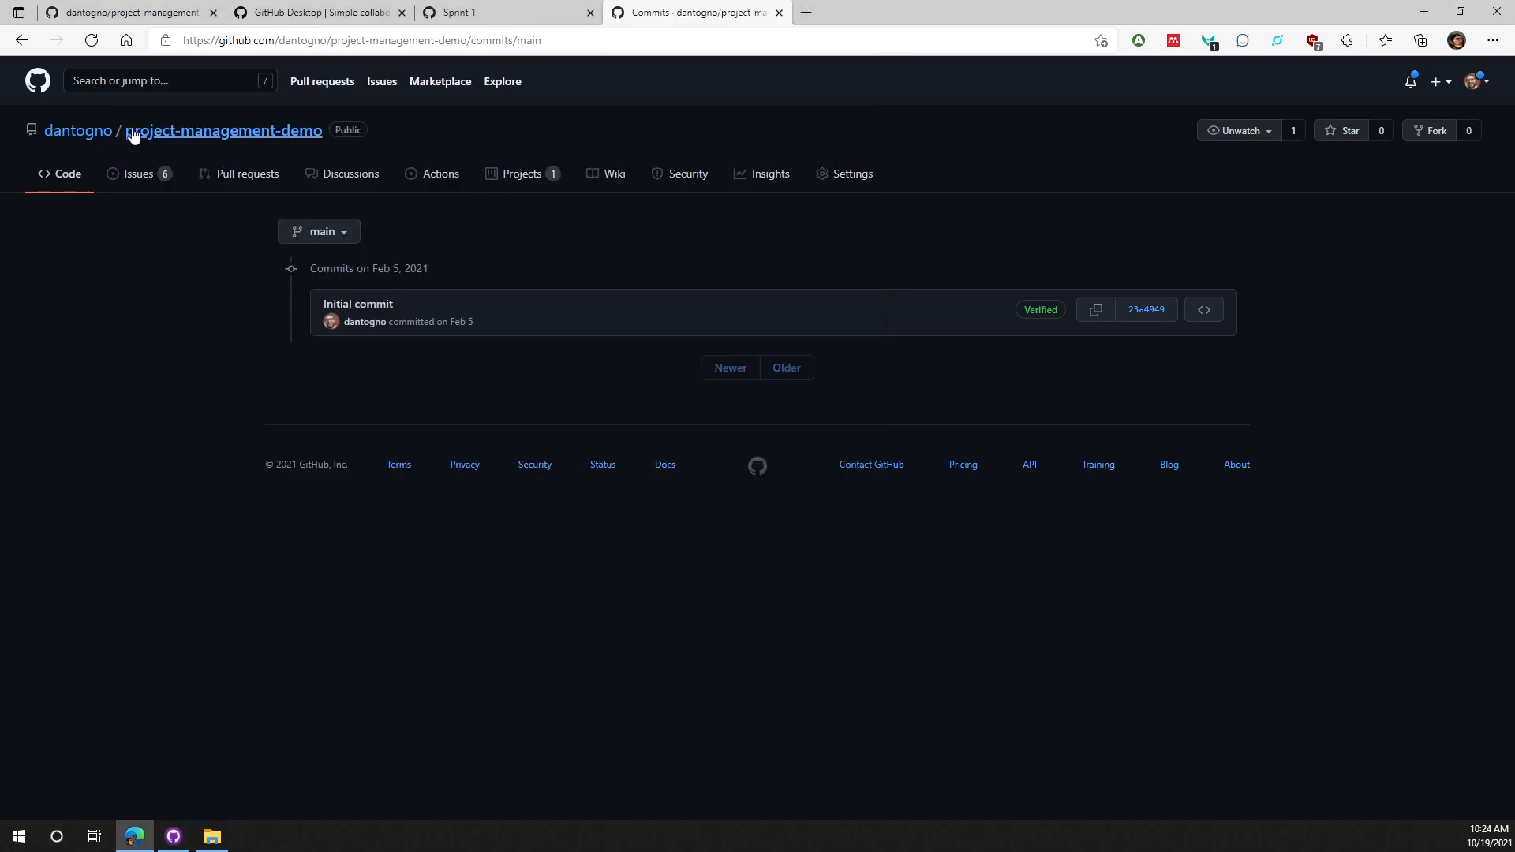
{"action": "left_click", "coordinate": [174, 836]}
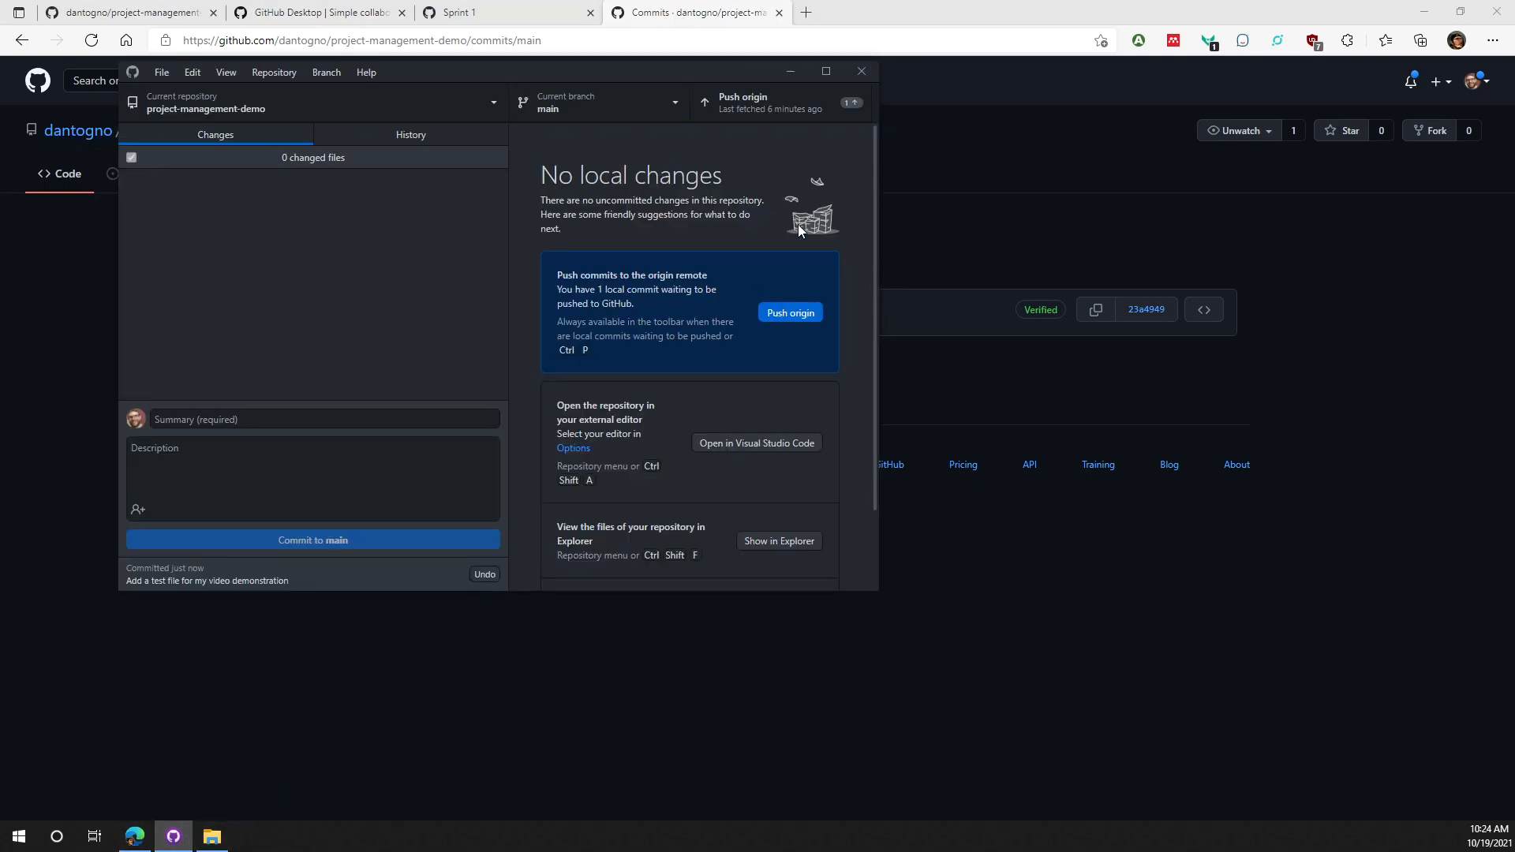
{"action": "left_click", "coordinate": [756, 102]}
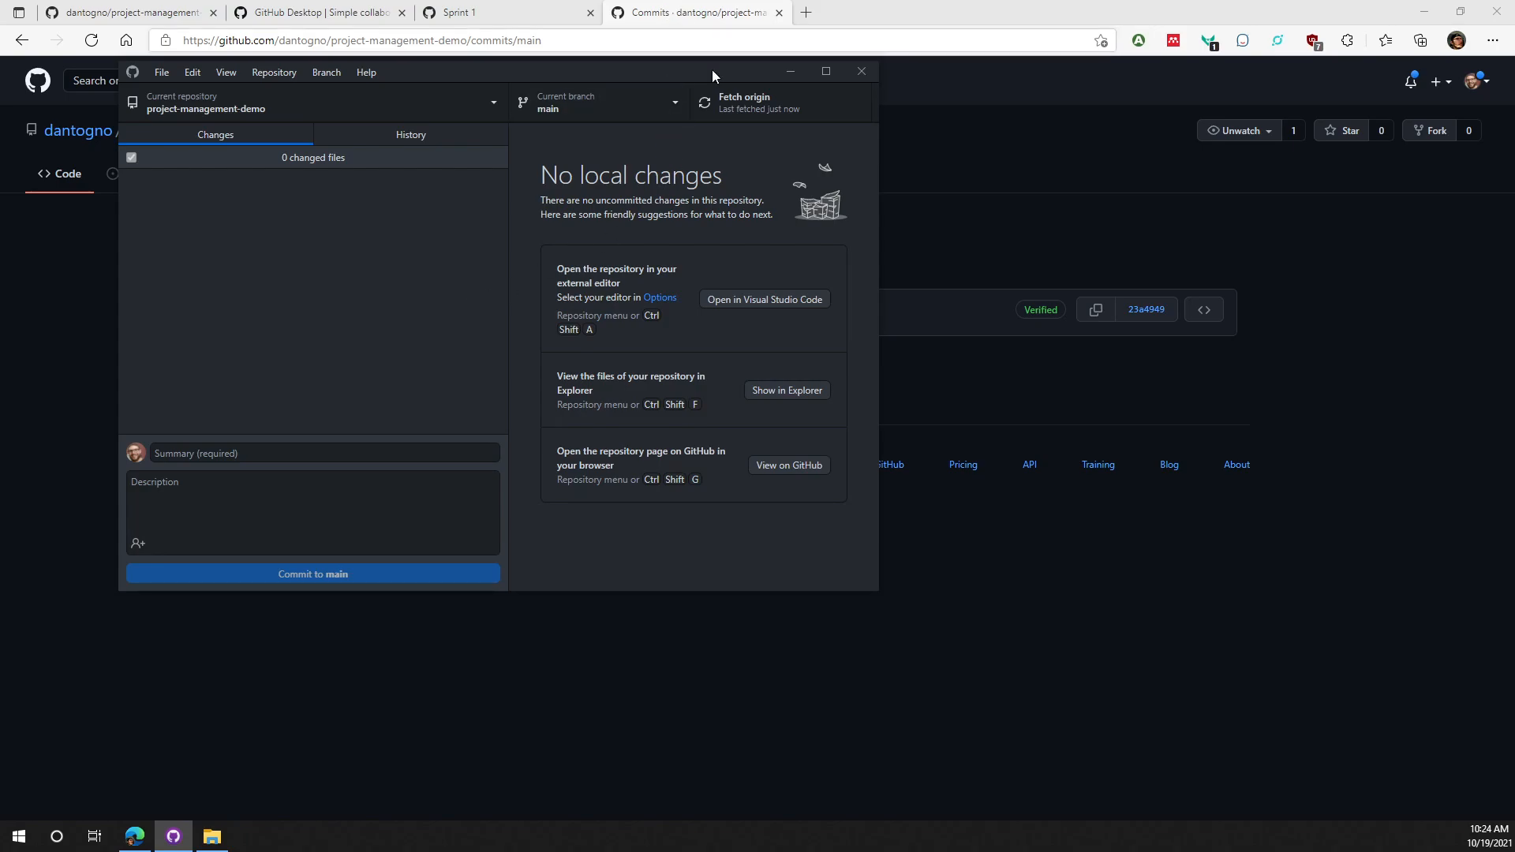
Check the commit list of main on the GitHub website for the pushed test file commit.
{"action": "left_click", "coordinate": [981, 726]}
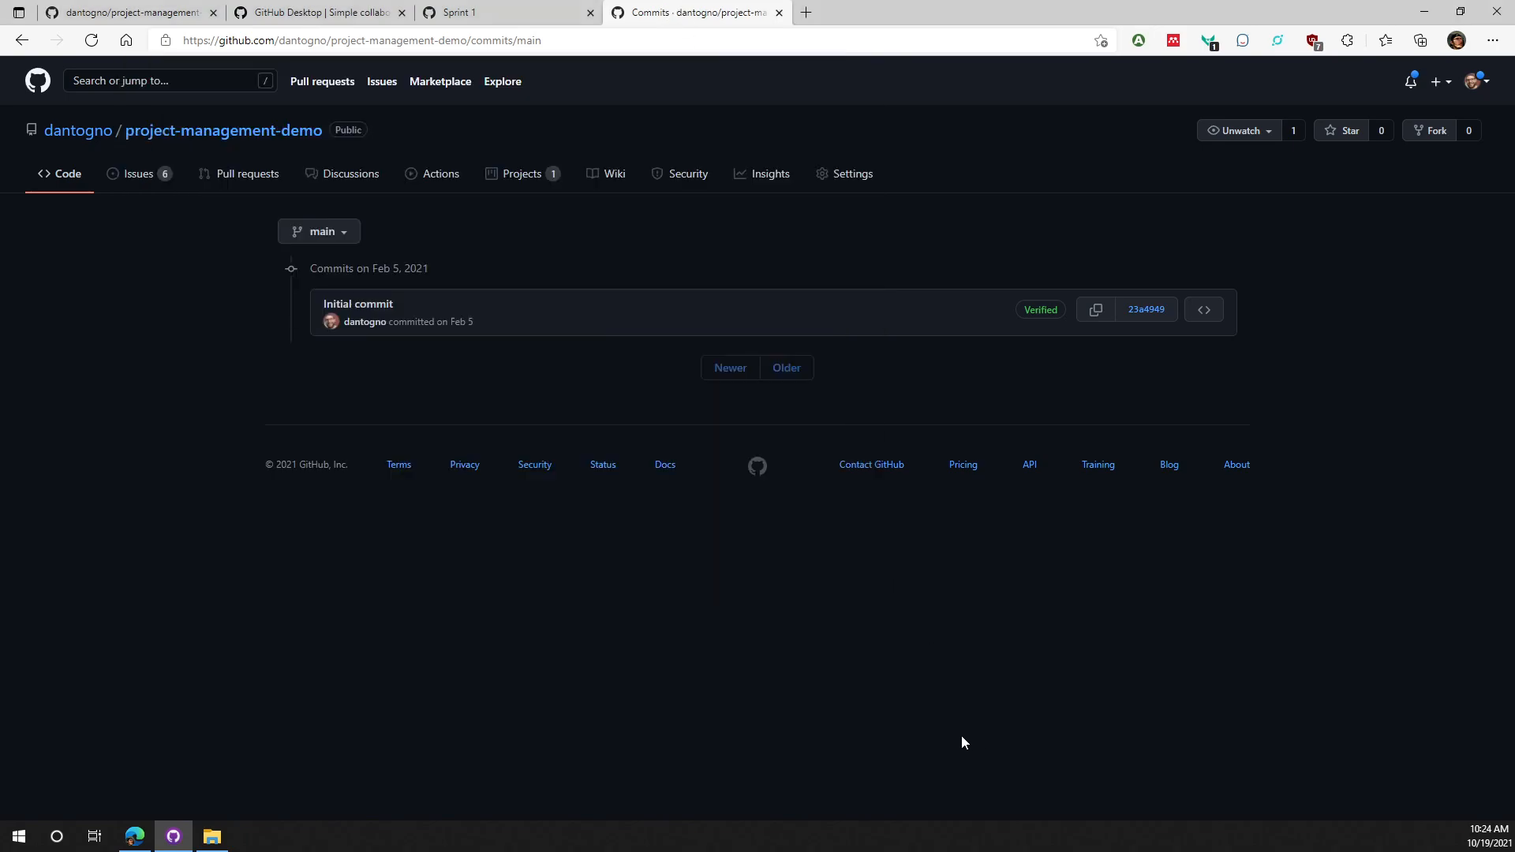
{"action": "left_click", "coordinate": [114, 174]}
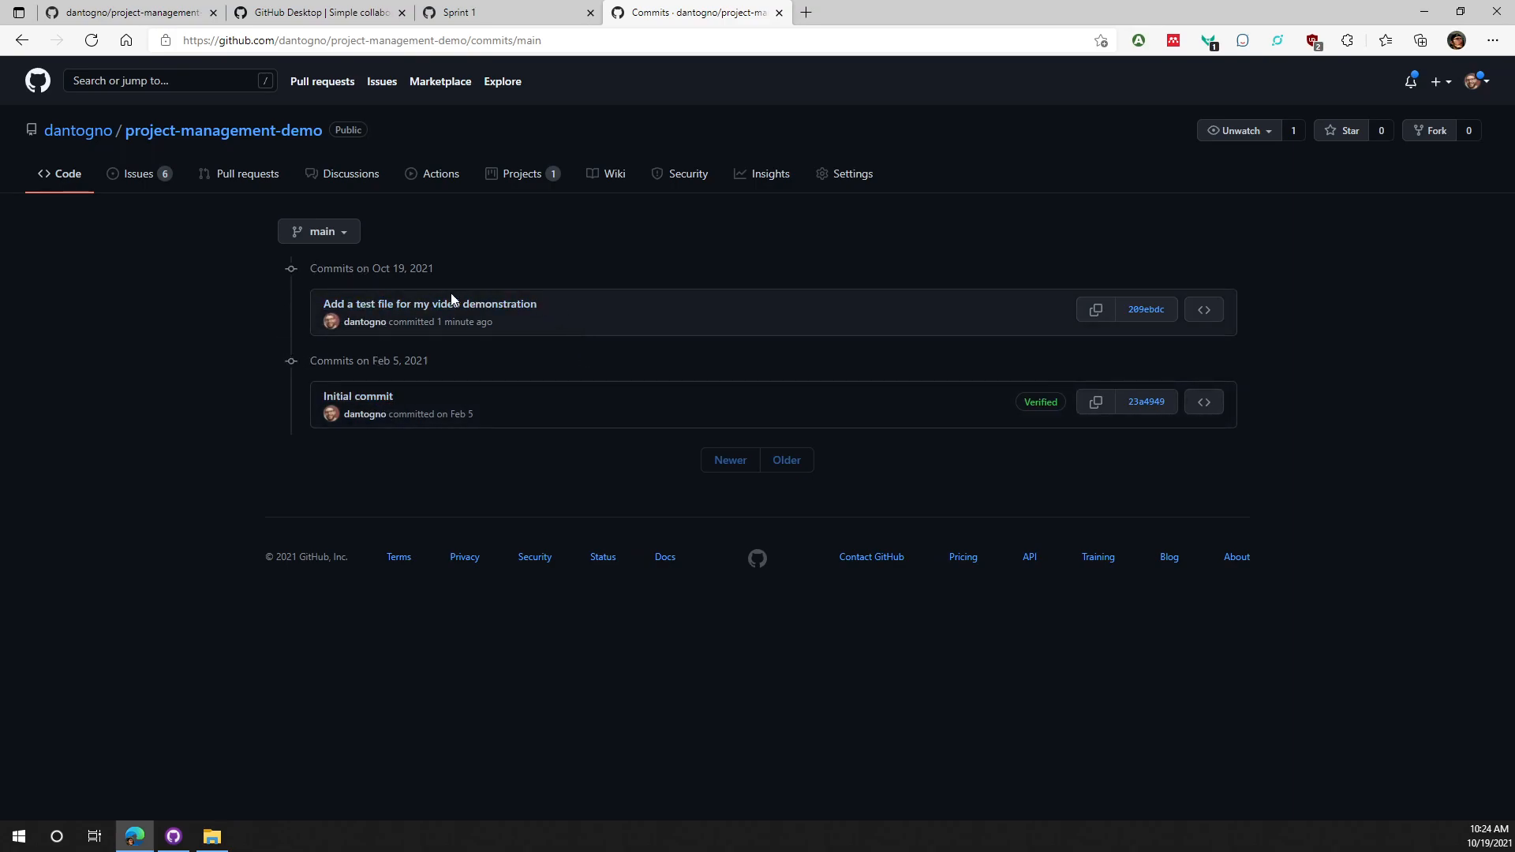
{"action": "left_click_drag", "start_coordinate": [617, 317], "coordinate": [320, 300]}
{"action": "left_click", "coordinate": [205, 317]}
Switch back to GitHub Desktop, move its window over the middle of the commits page and fetch from origin.
{"action": "left_click", "coordinate": [175, 841]}
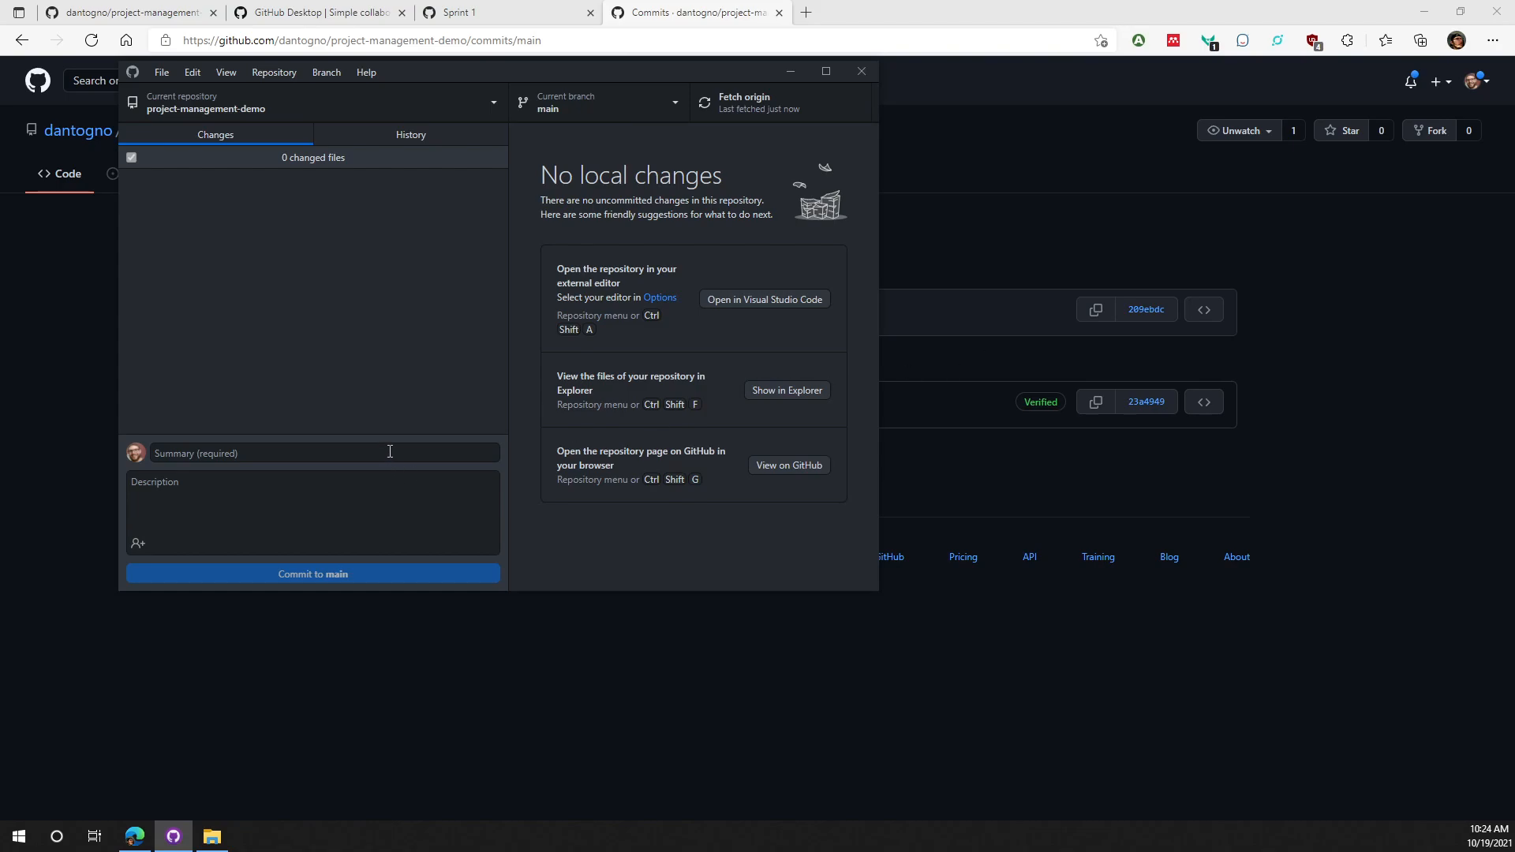
{"action": "left_click_drag", "start_coordinate": [552, 71], "coordinate": [661, 207]}
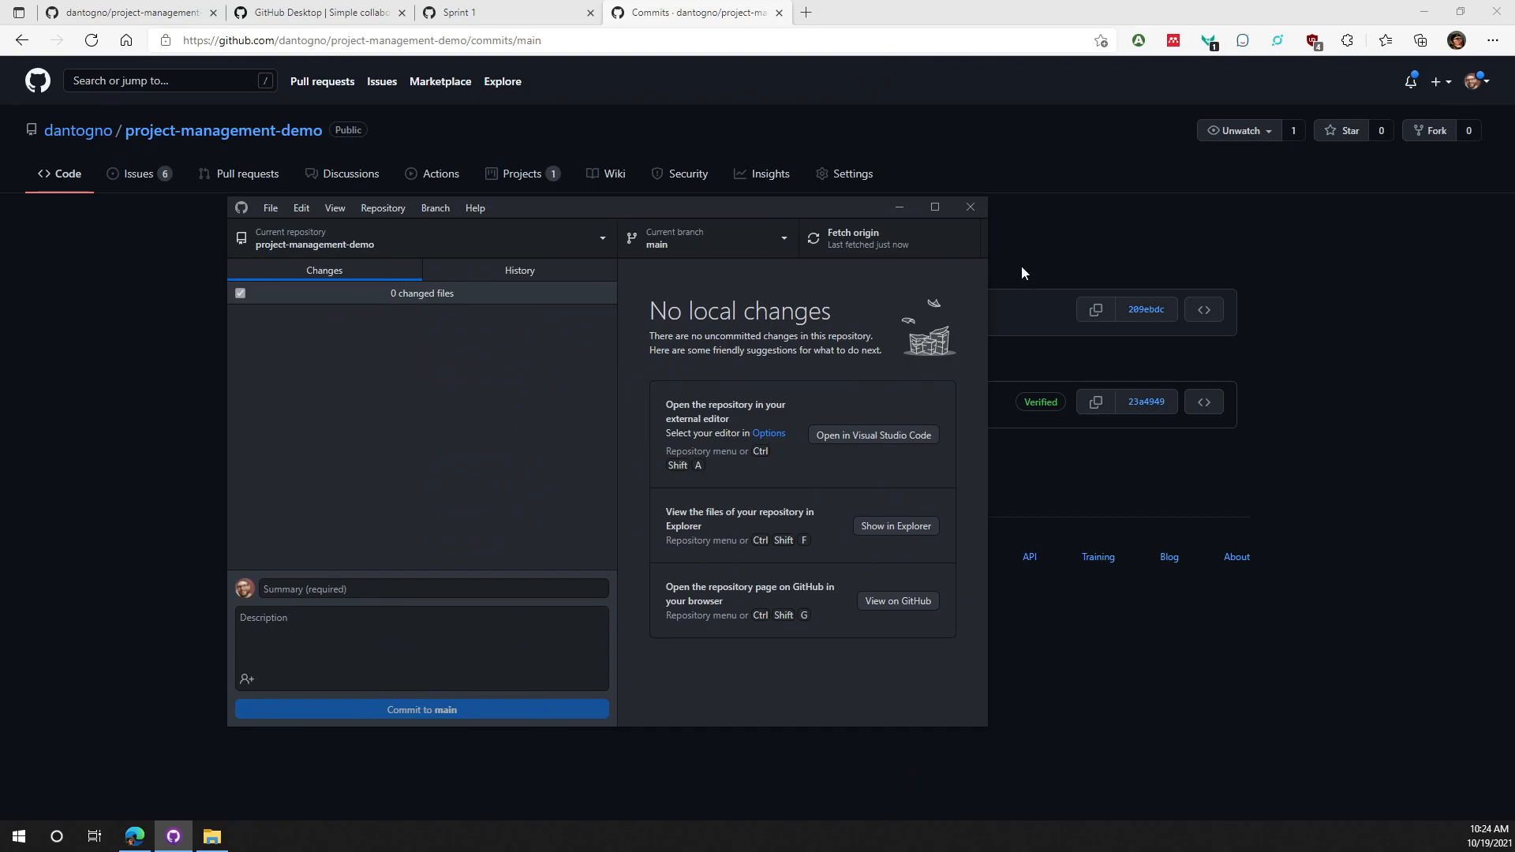
{"action": "left_click", "coordinate": [878, 249]}
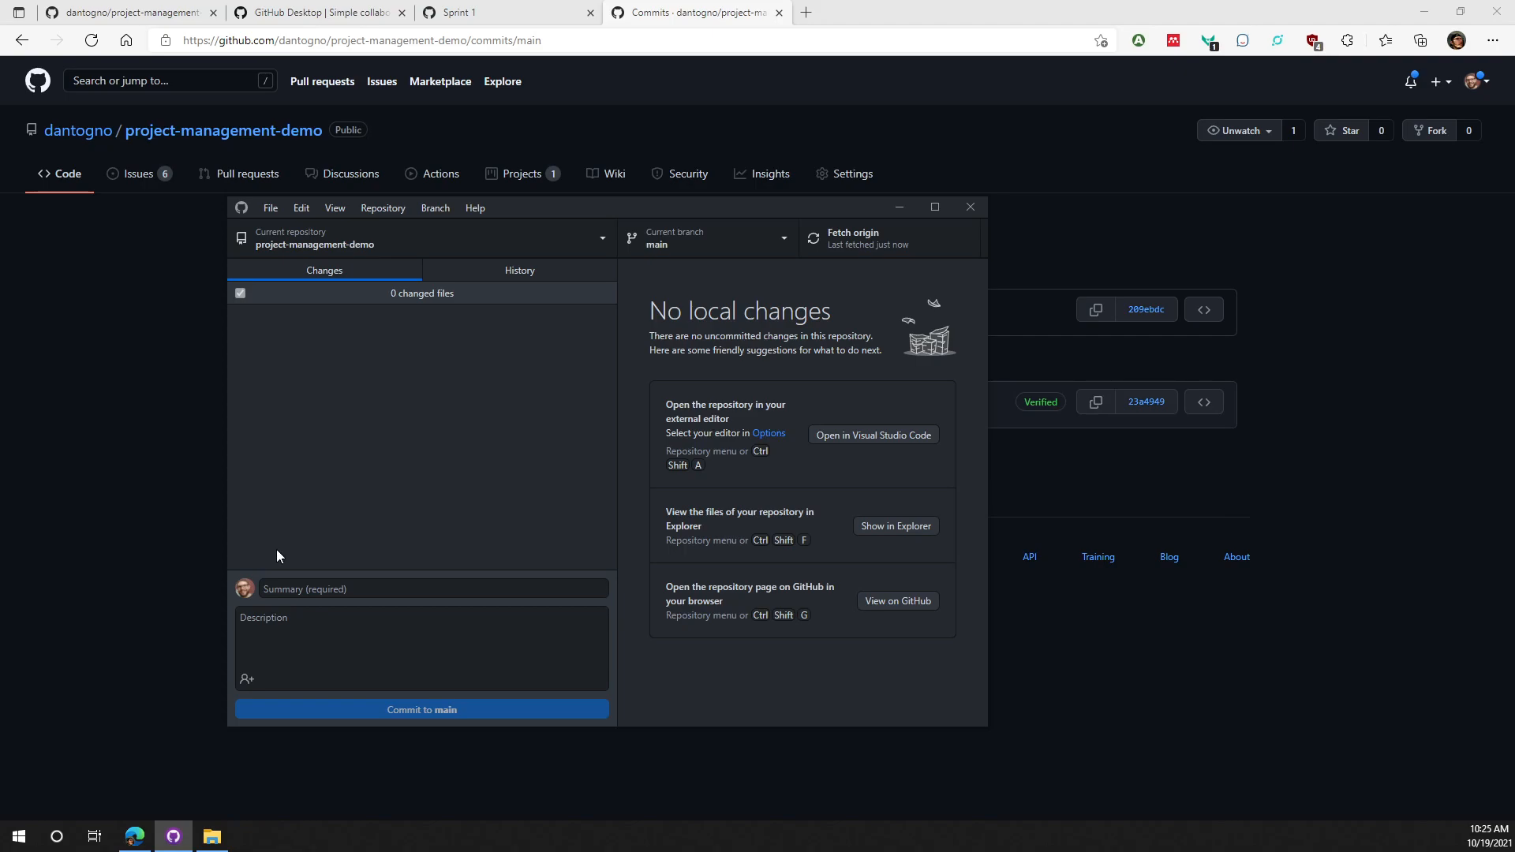
{"action": "left_click", "coordinate": [284, 590]}
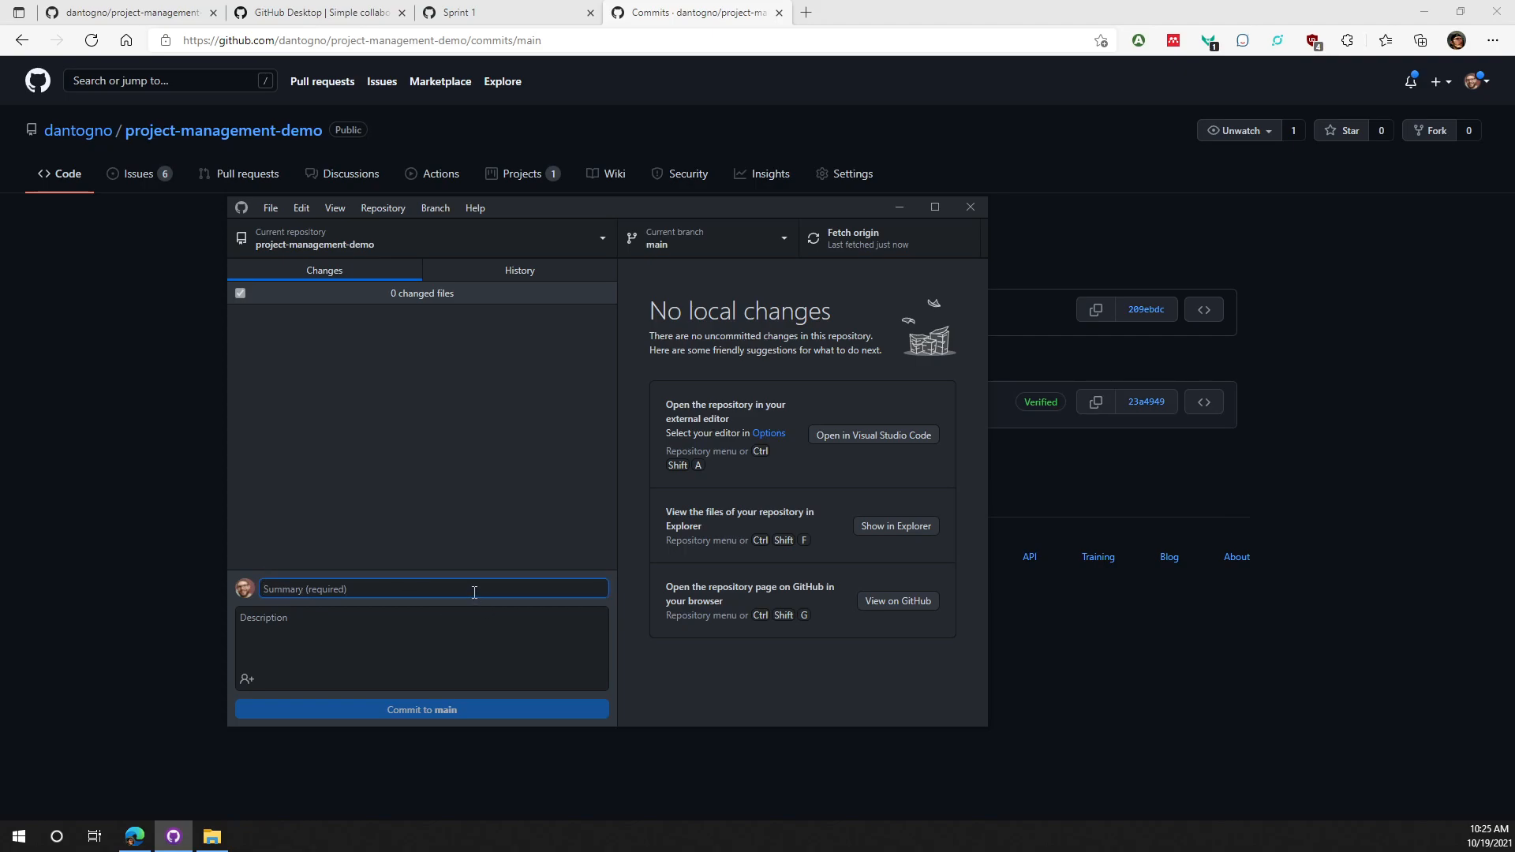